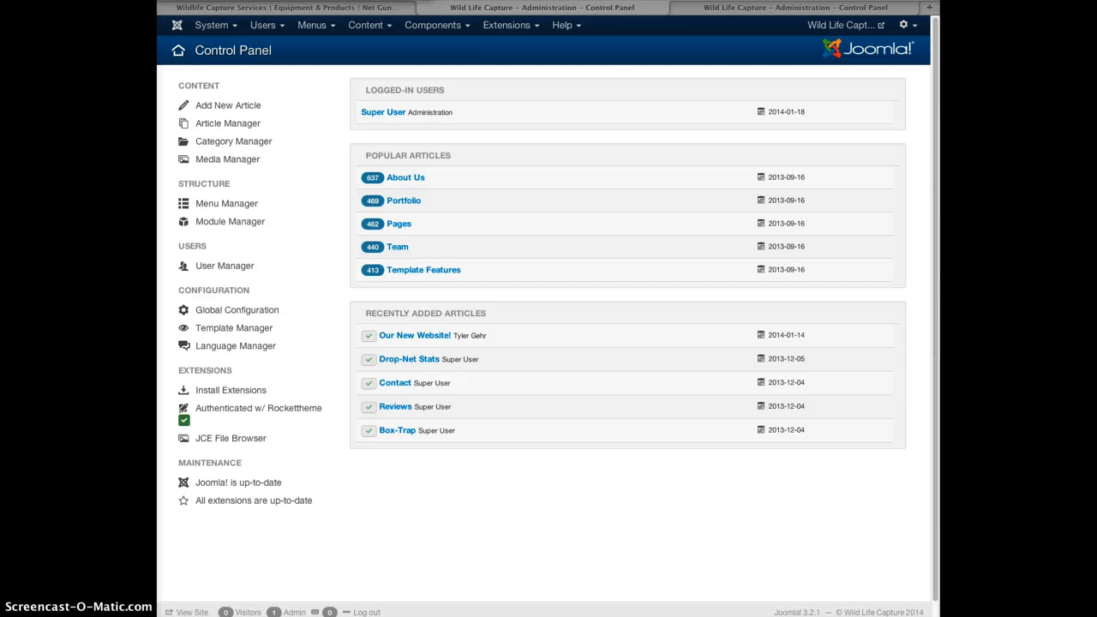
# Flip back and forth between the two Control Panel browser tabs.
pyautogui.click(713, 8)
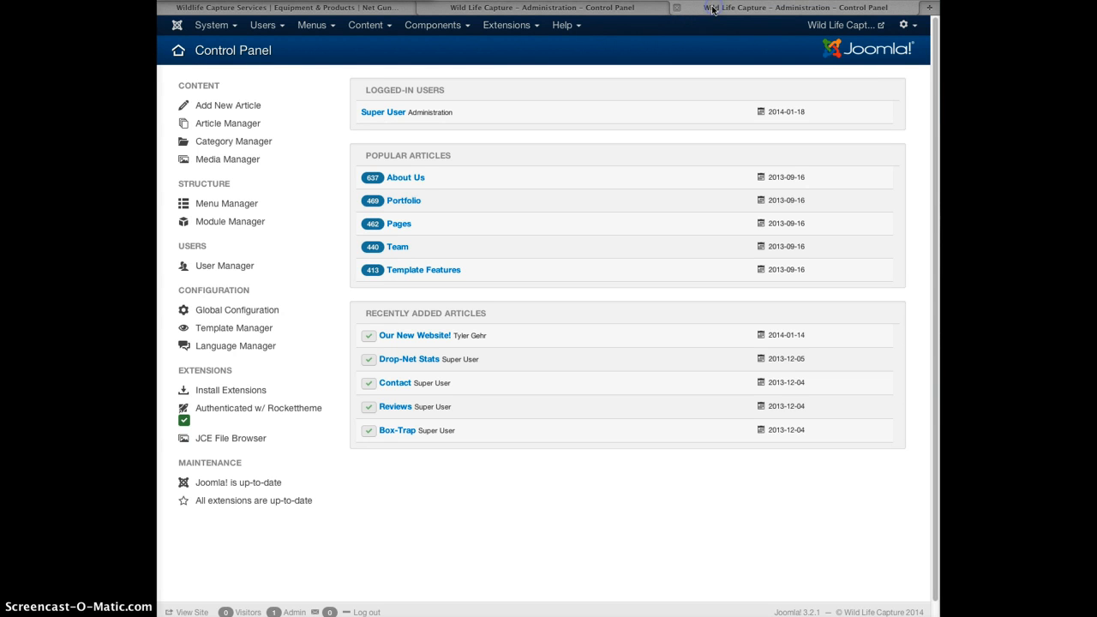
pyautogui.click(565, 8)
pyautogui.click(716, 10)
pyautogui.click(564, 9)
pyautogui.click(717, 9)
pyautogui.click(624, 8)
pyautogui.click(769, 10)
pyautogui.click(616, 9)
pyautogui.click(759, 10)
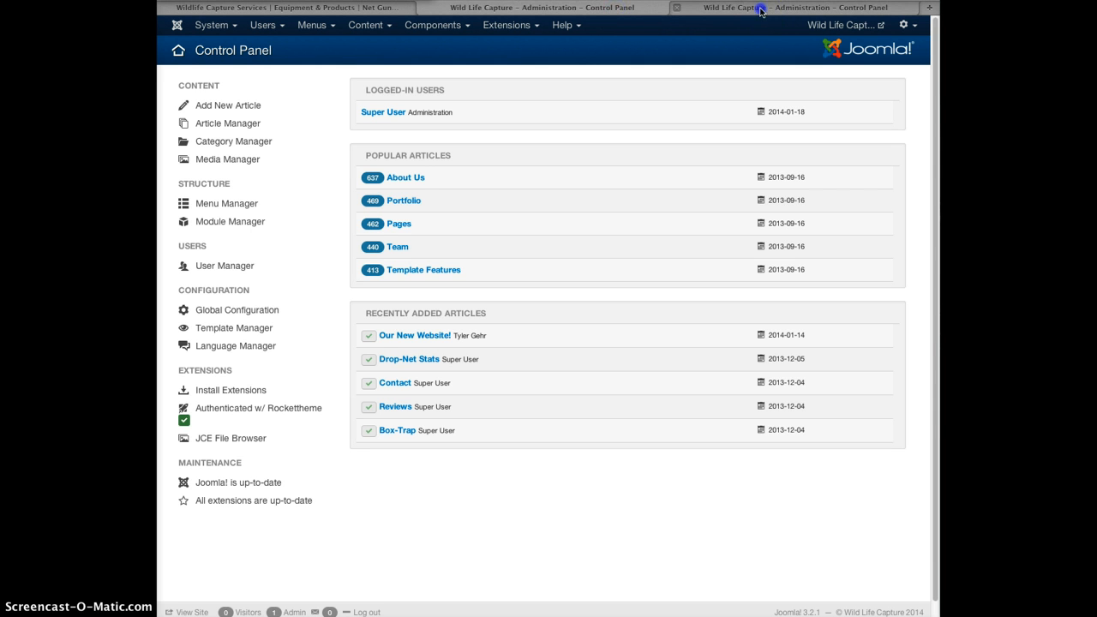
pyautogui.click(588, 10)
pyautogui.click(754, 10)
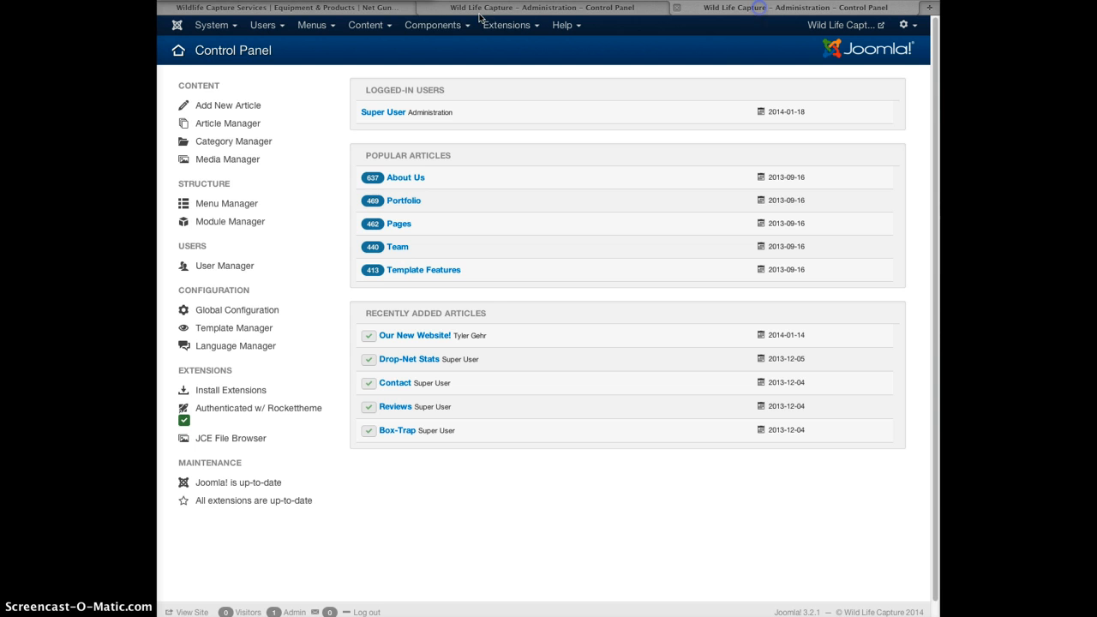
# Glance at the public Wildlife Capture Services website, then return to the Control Panel tabs.
pyautogui.click(355, 9)
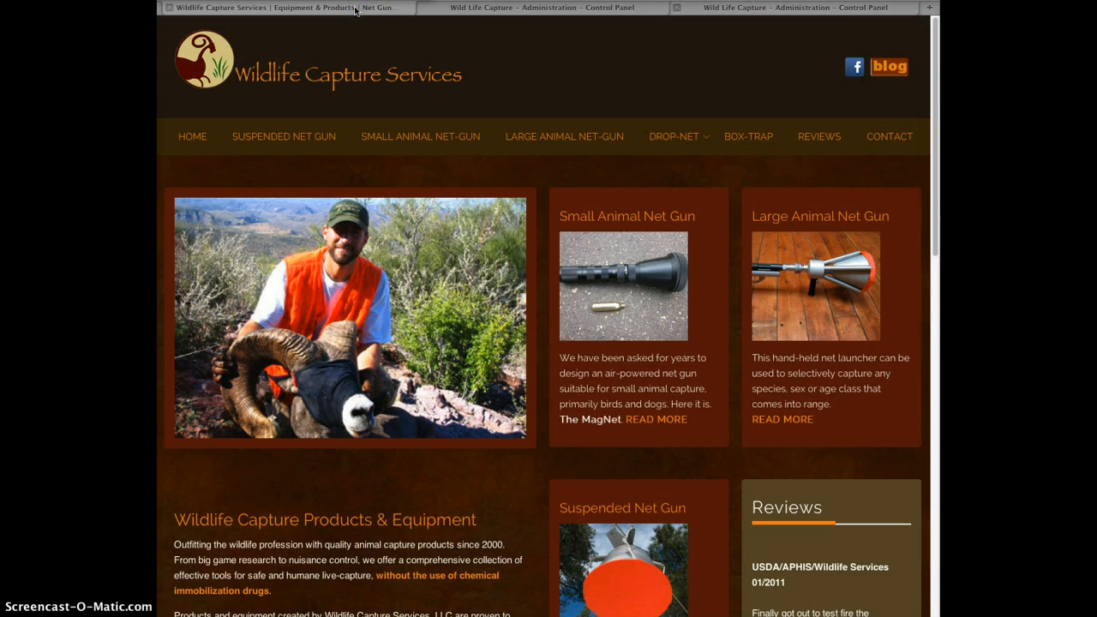
pyautogui.click(497, 9)
pyautogui.click(717, 9)
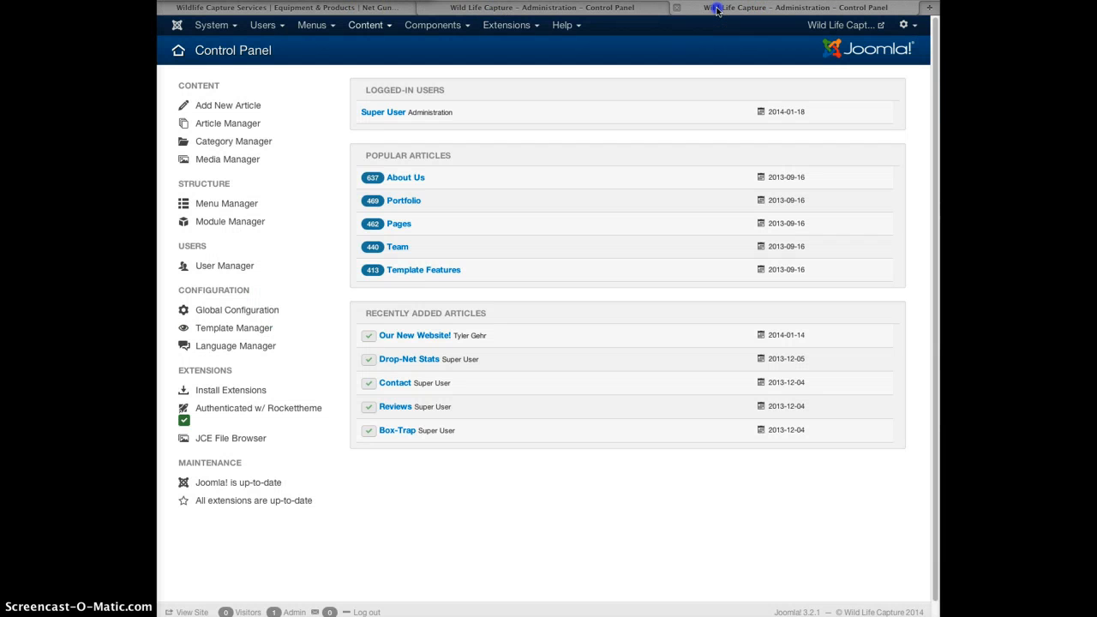
pyautogui.click(594, 10)
pyautogui.click(721, 10)
pyautogui.click(580, 16)
pyautogui.click(685, 8)
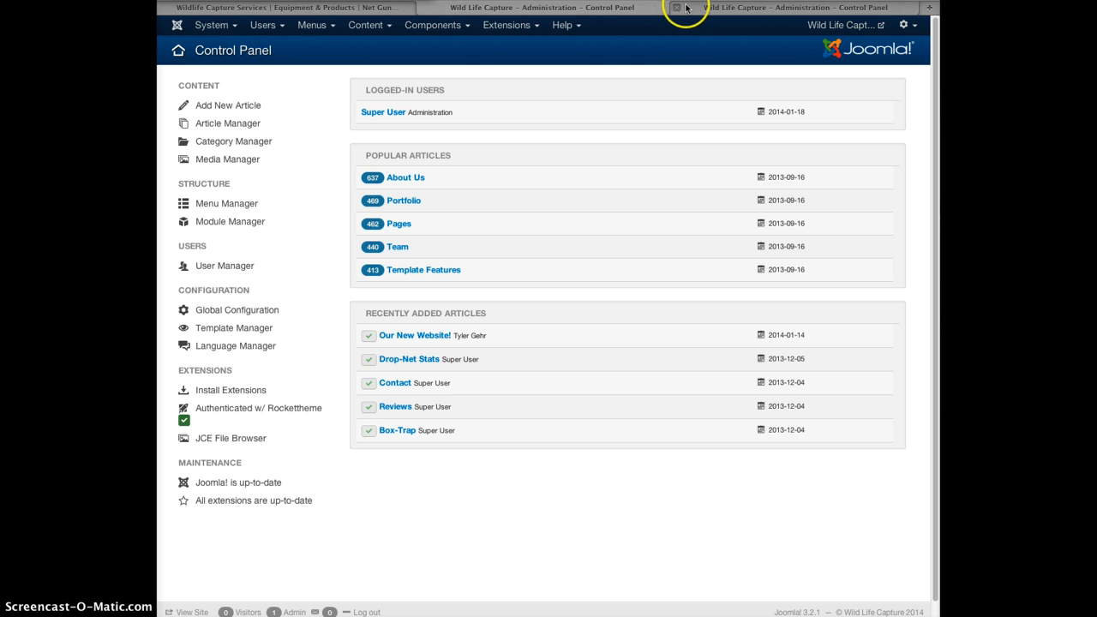
pyautogui.click(593, 9)
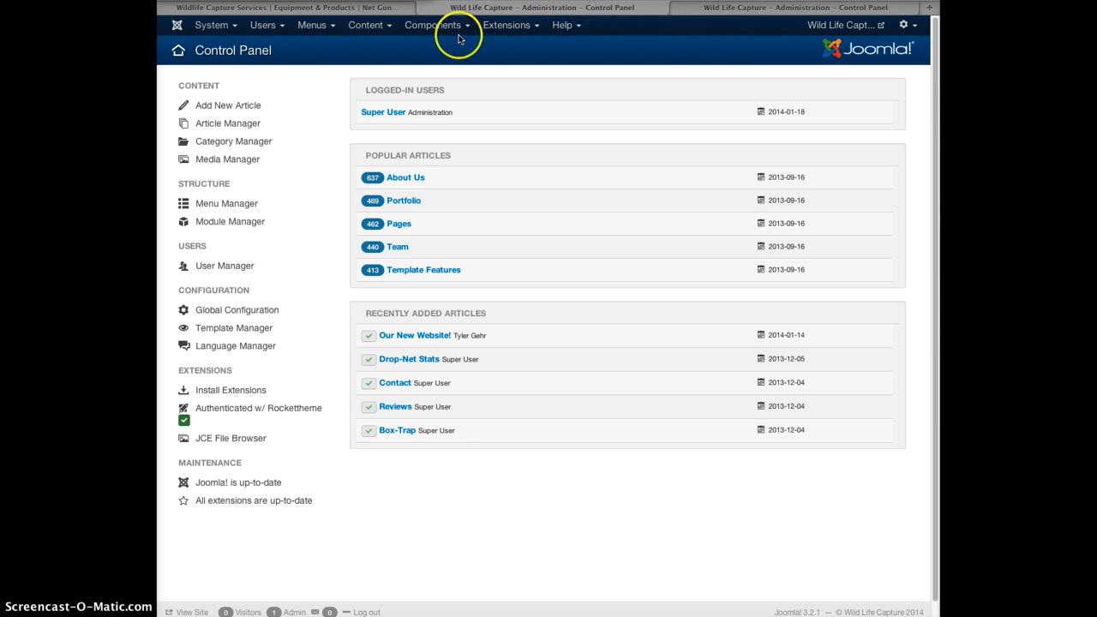
# Check the extension update status for new updates, then return to the Control Panel.
pyautogui.click(440, 468)
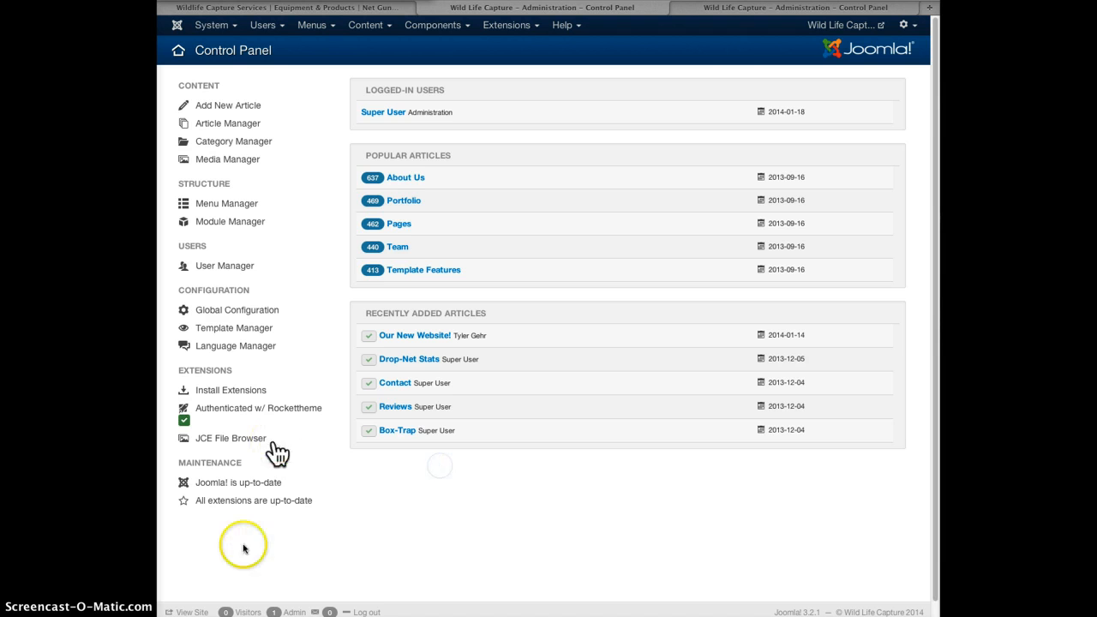
pyautogui.click(218, 505)
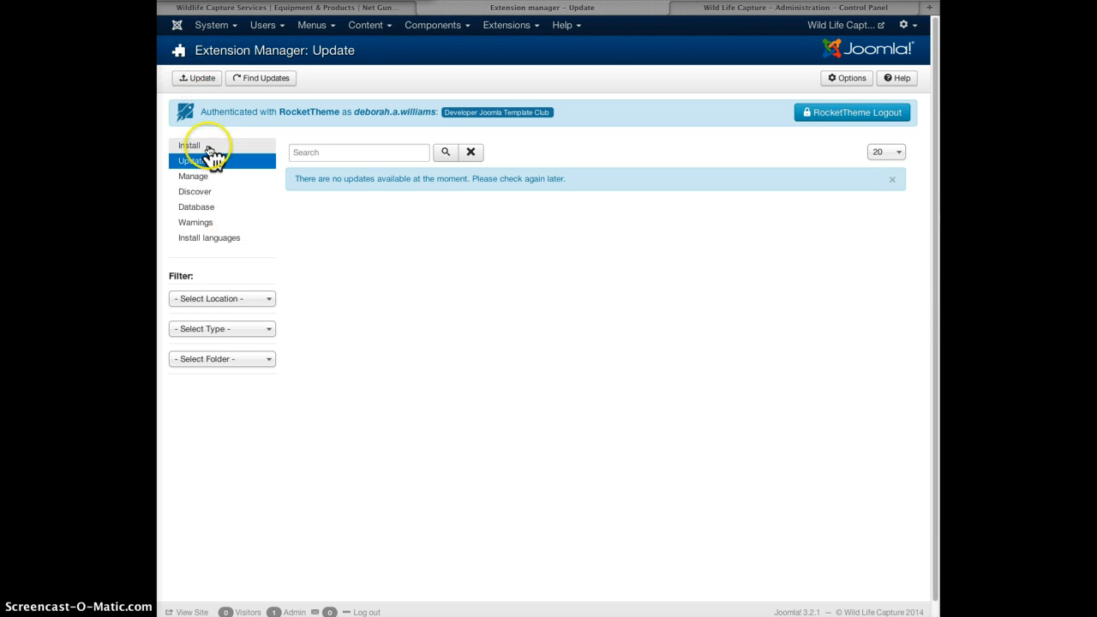
pyautogui.click(255, 81)
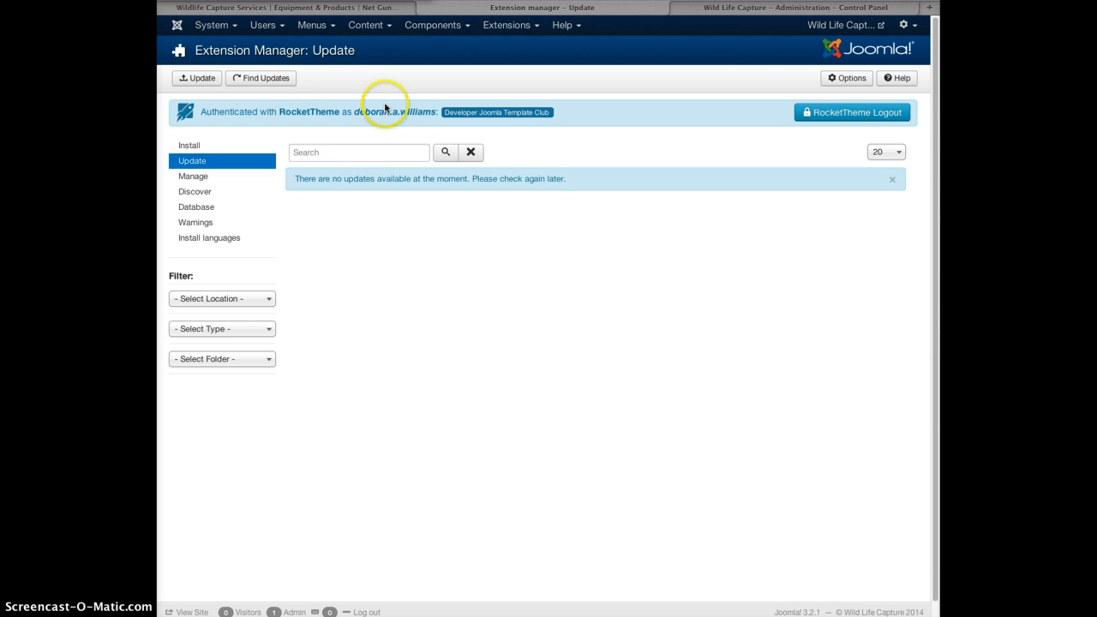
pyautogui.click(207, 29)
pyautogui.click(177, 26)
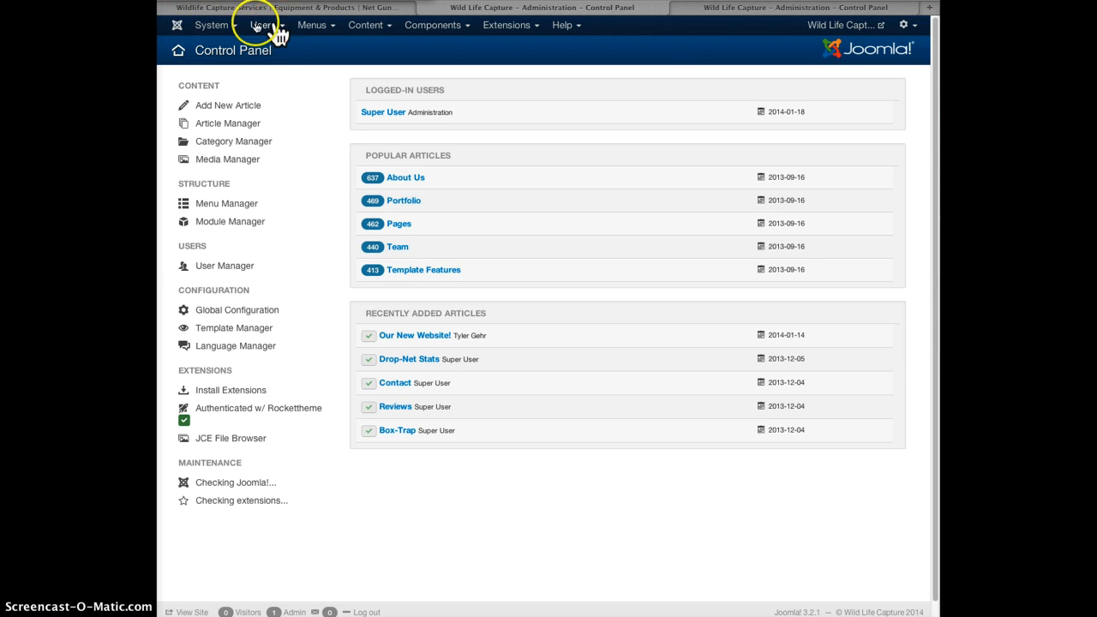
# Open the last user's account from the Users > User Manager list.
pyautogui.click(216, 26)
pyautogui.click(261, 25)
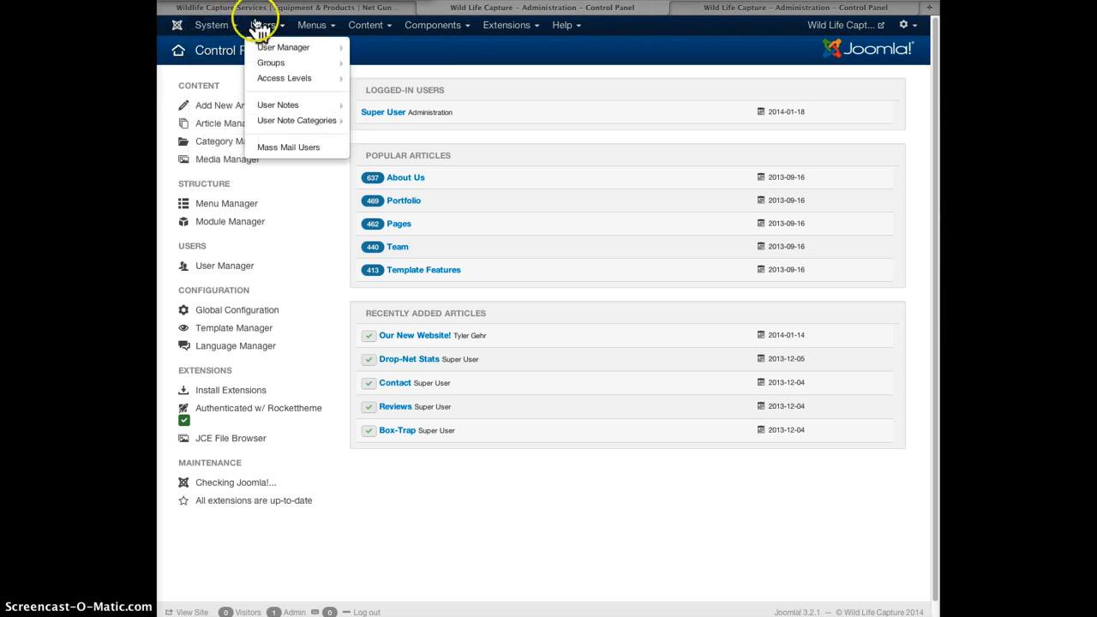
pyautogui.moveTo(270, 48)
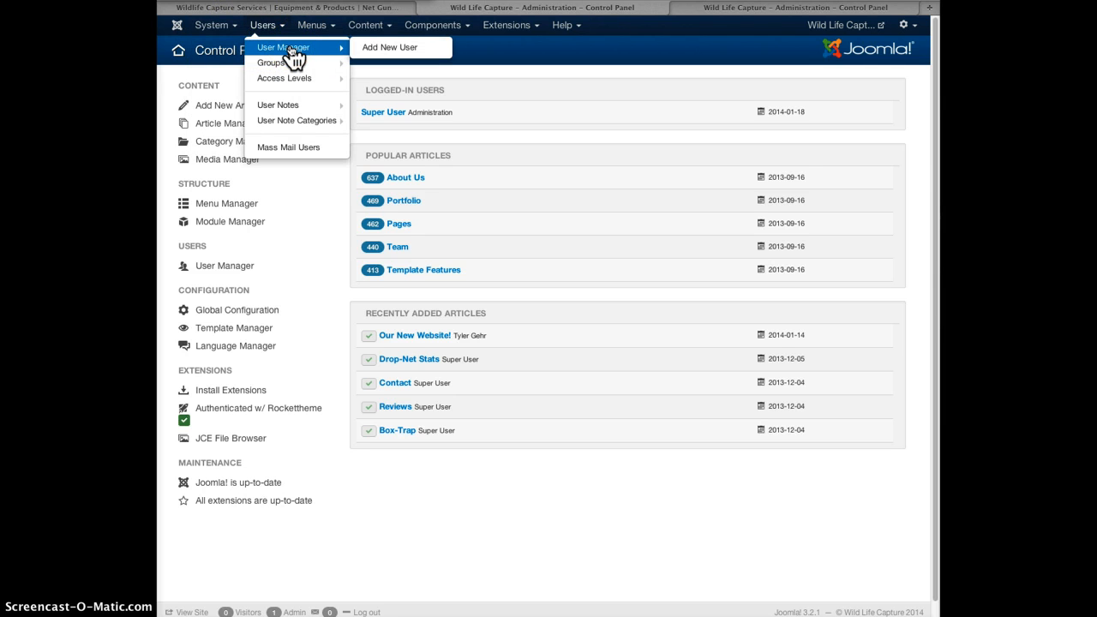
pyautogui.click(293, 53)
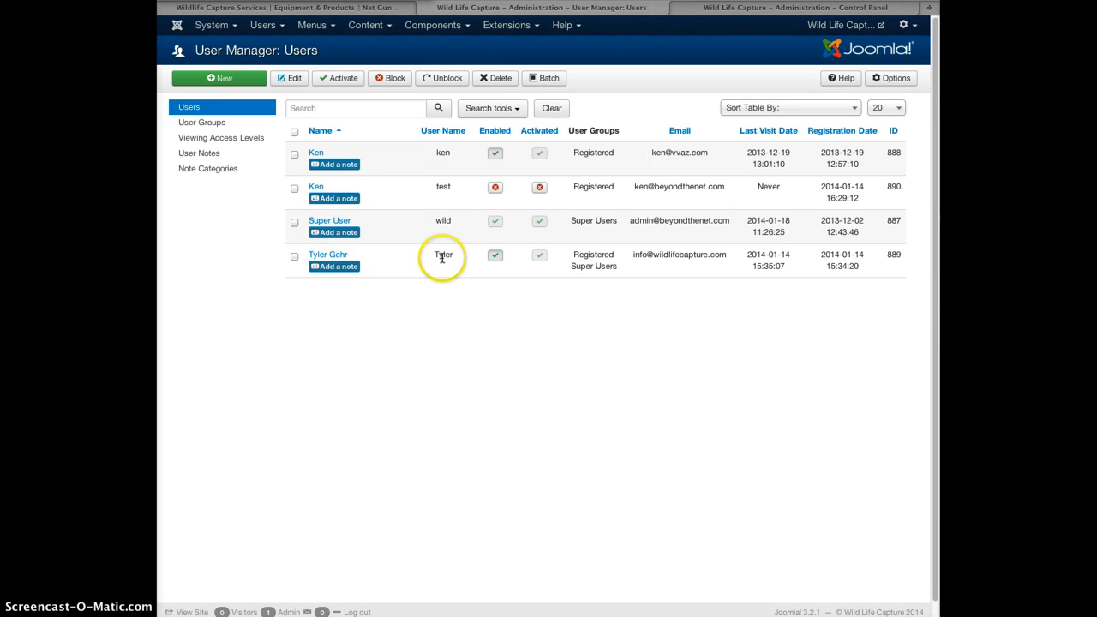
pyautogui.click(324, 256)
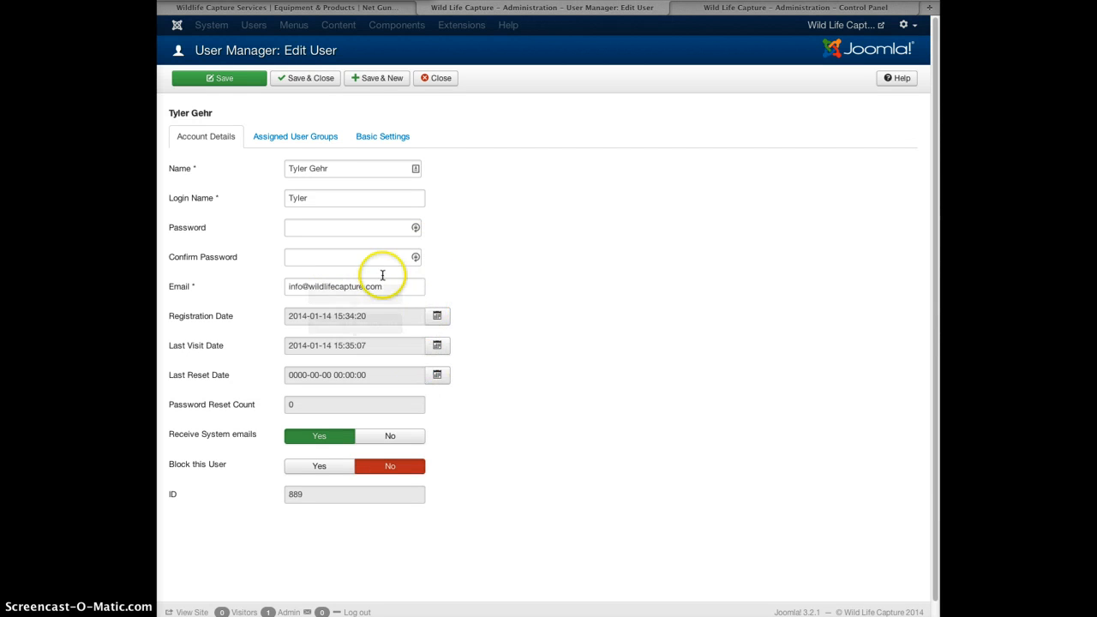
# Assign the user to Super Users, remove Registered, and return to Account Details.
pyautogui.click(298, 138)
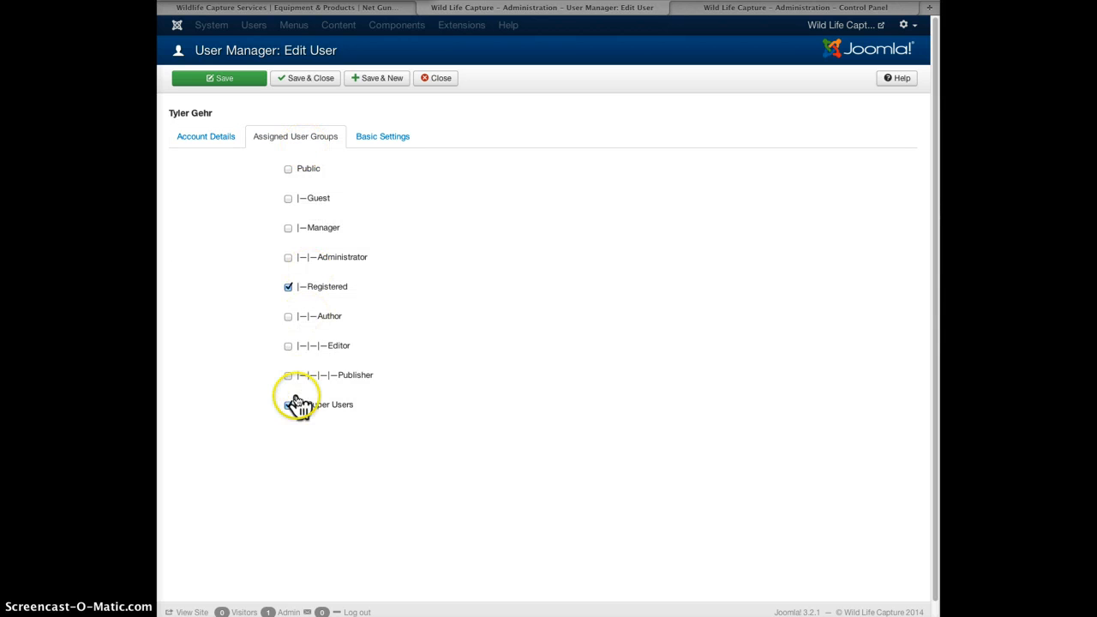
pyautogui.click(288, 404)
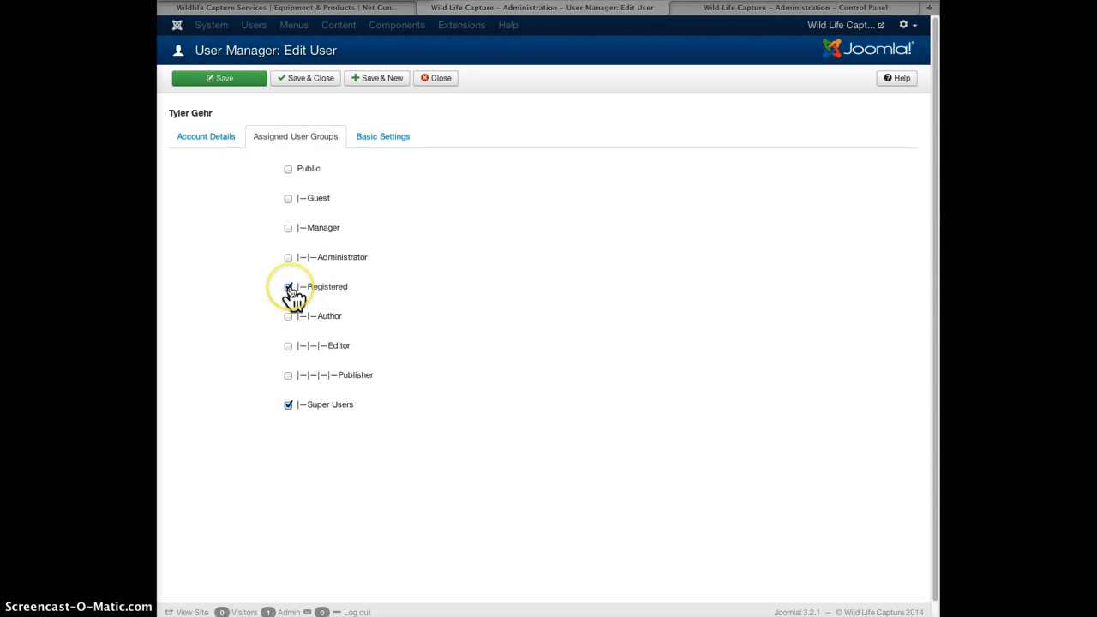
pyautogui.click(291, 291)
pyautogui.click(200, 140)
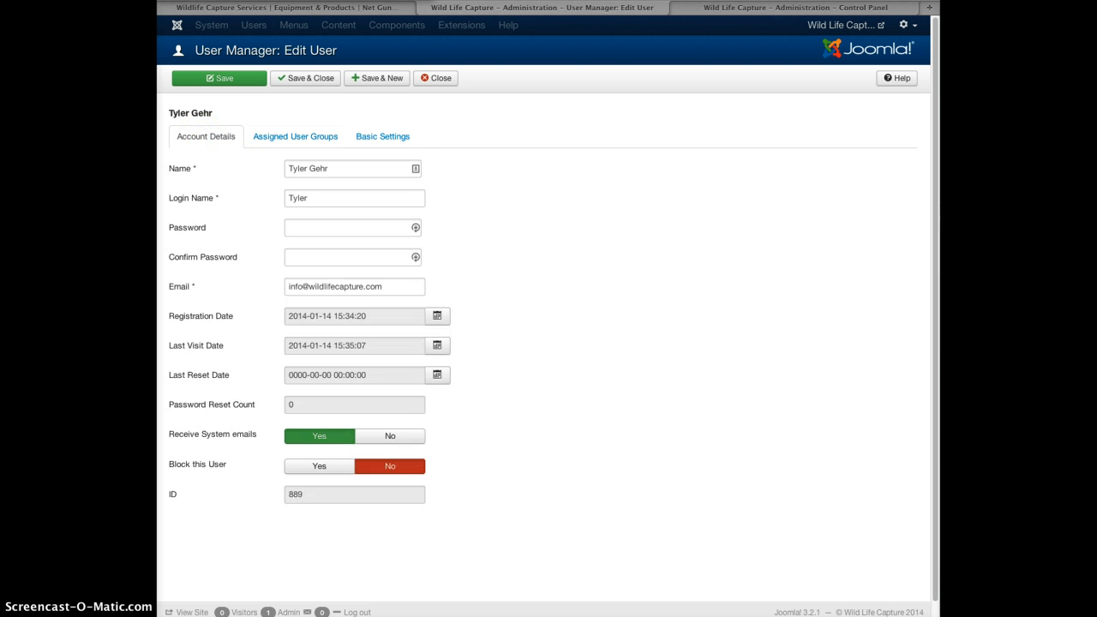
# Enter a new password and its confirmation for the user, then attempt Save & Close.
pyautogui.click(322, 233)
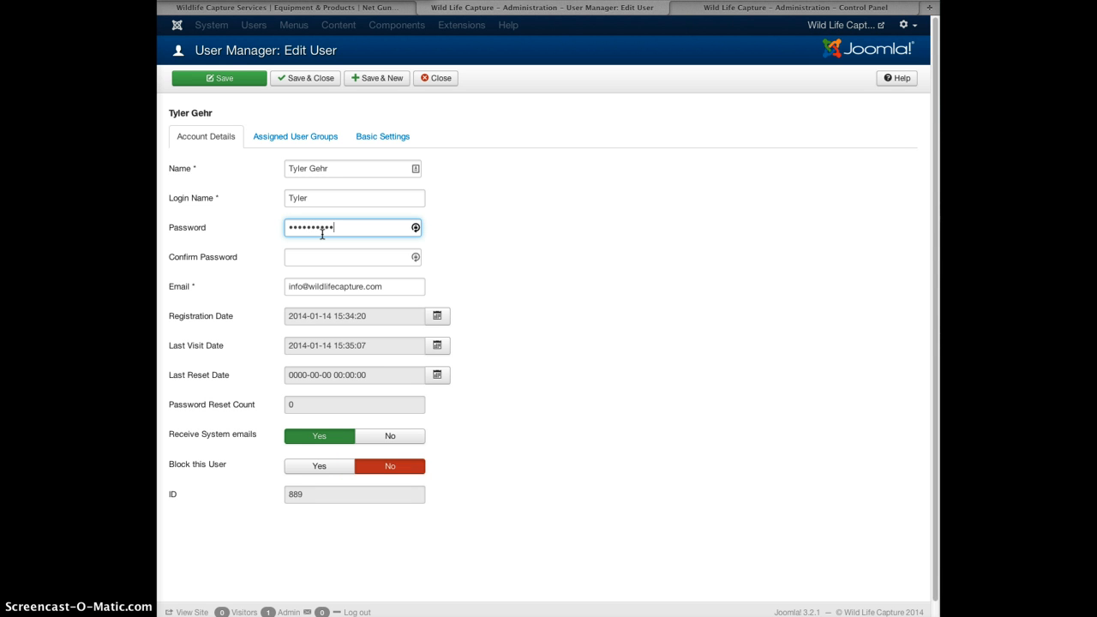
pyautogui.press('Tab')
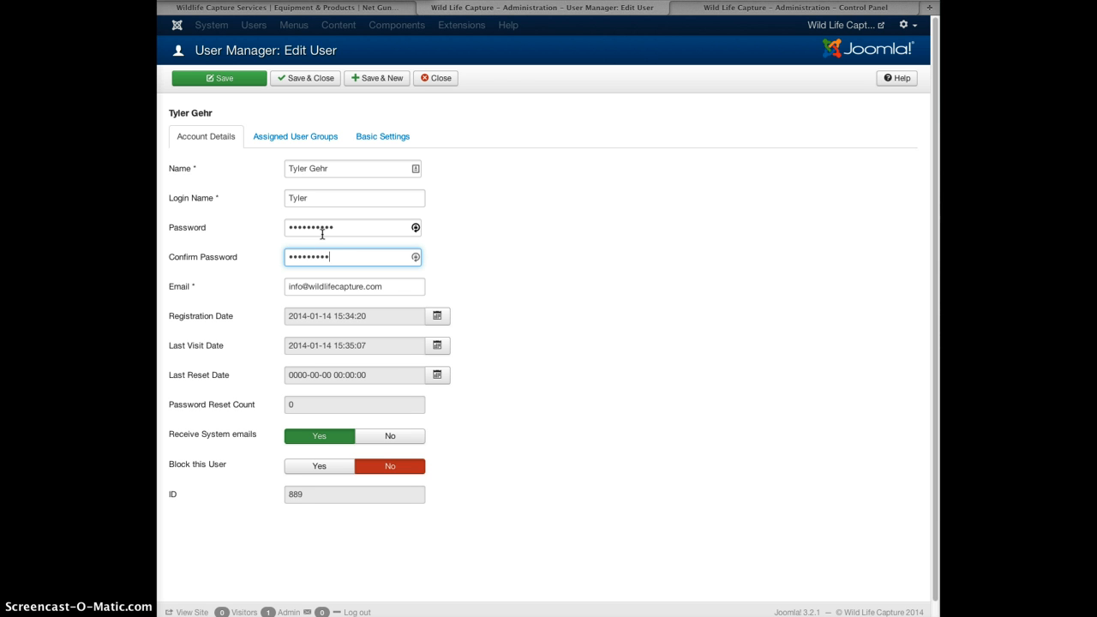
pyautogui.click(556, 375)
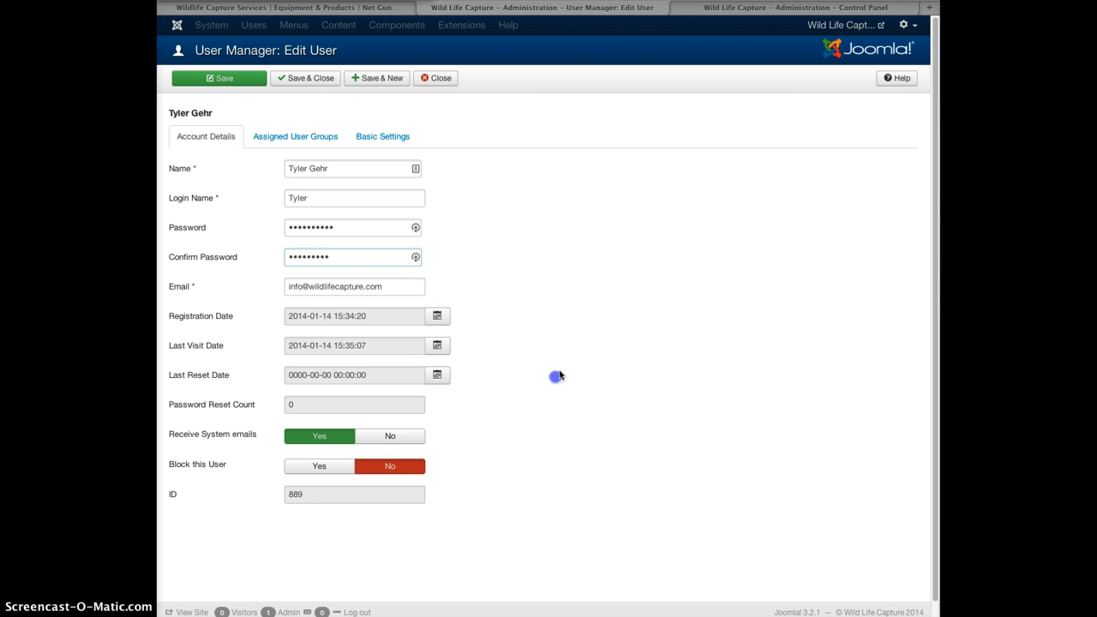
pyautogui.click(293, 79)
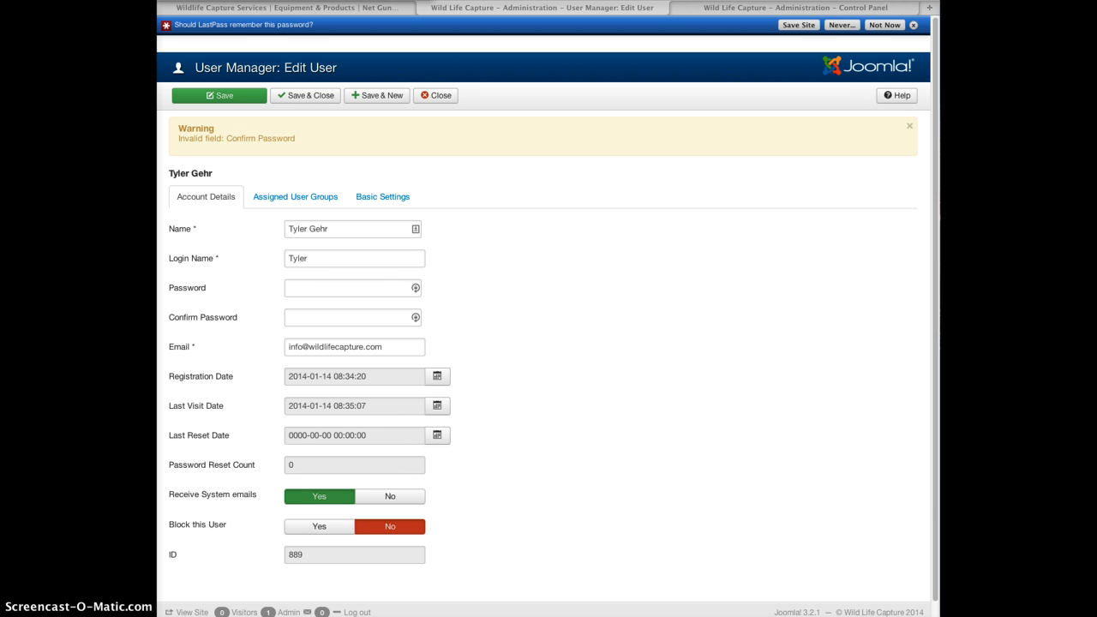
# Re-paste the matching password in both fields, save and close, then return to the Control Panel.
pyautogui.click(351, 286)
pyautogui.hotkey('ctrl', 'v')
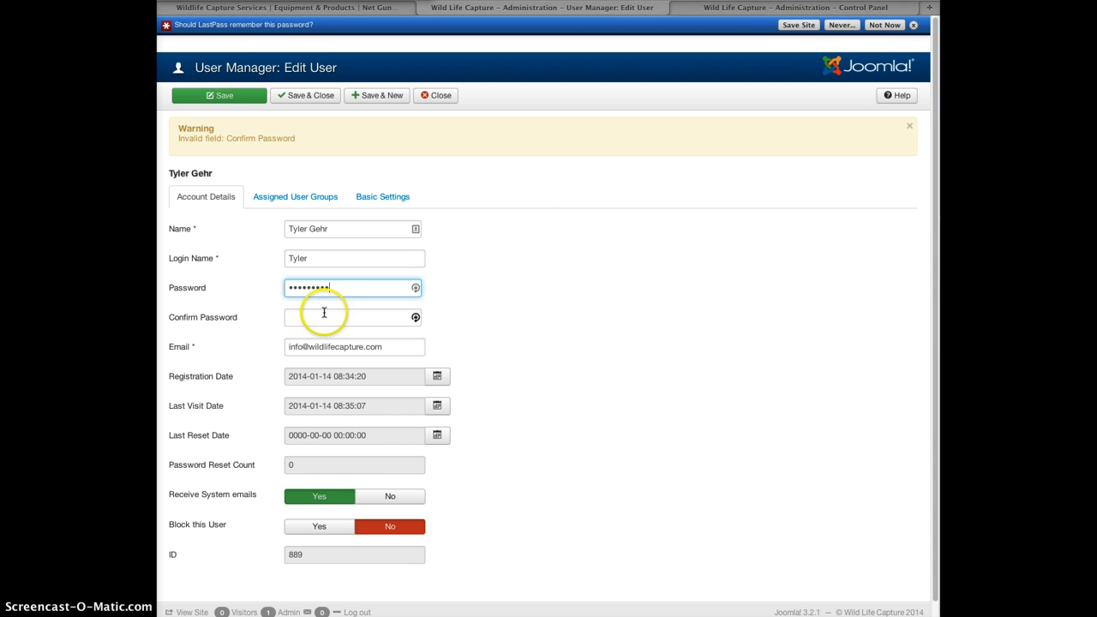
pyautogui.click(324, 312)
pyautogui.hotkey('ctrl', 'v')
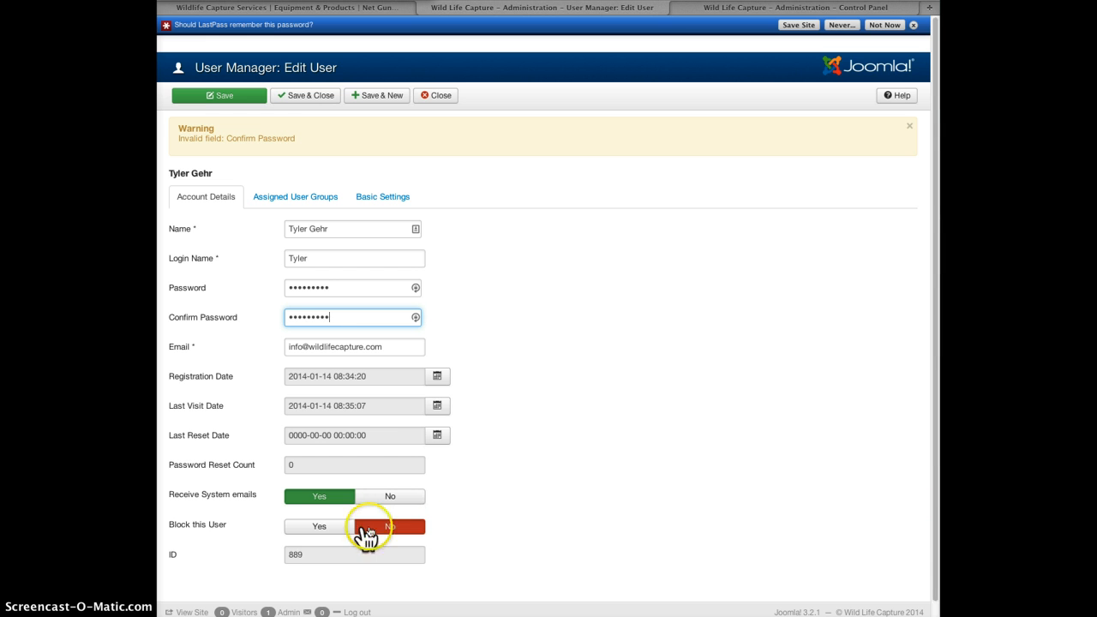
pyautogui.scroll(-1, 931, 485)
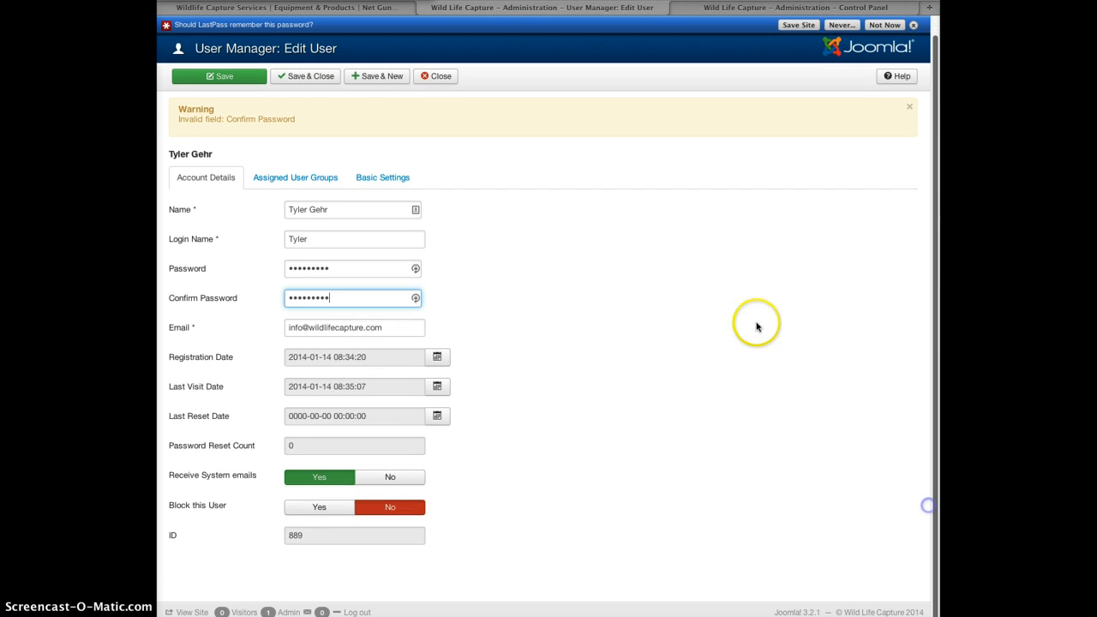
pyautogui.click(238, 80)
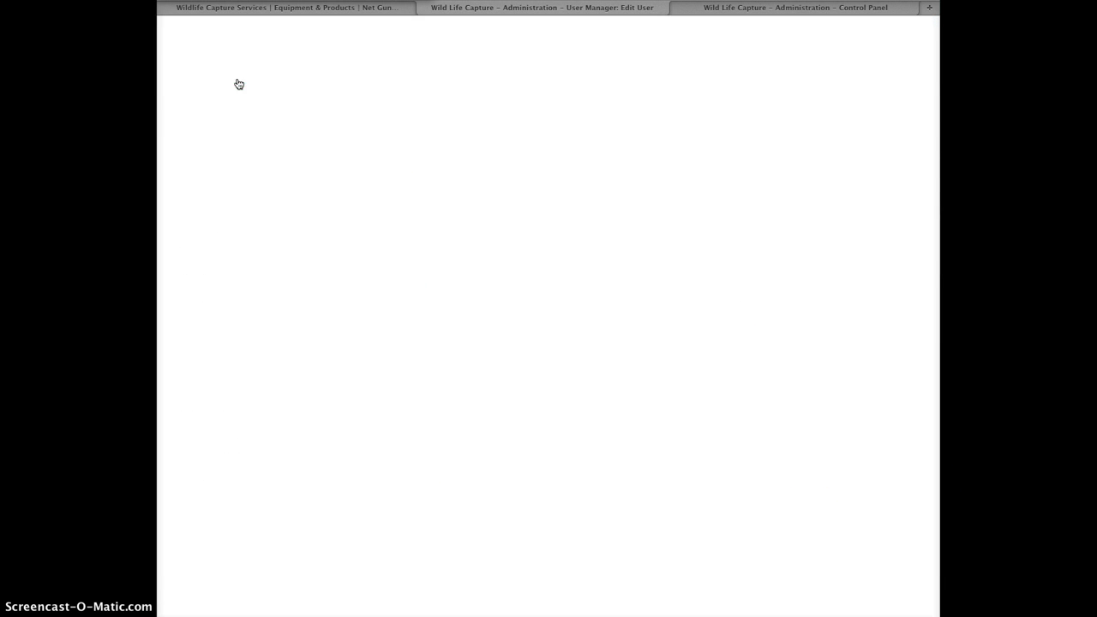
pyautogui.click(305, 92)
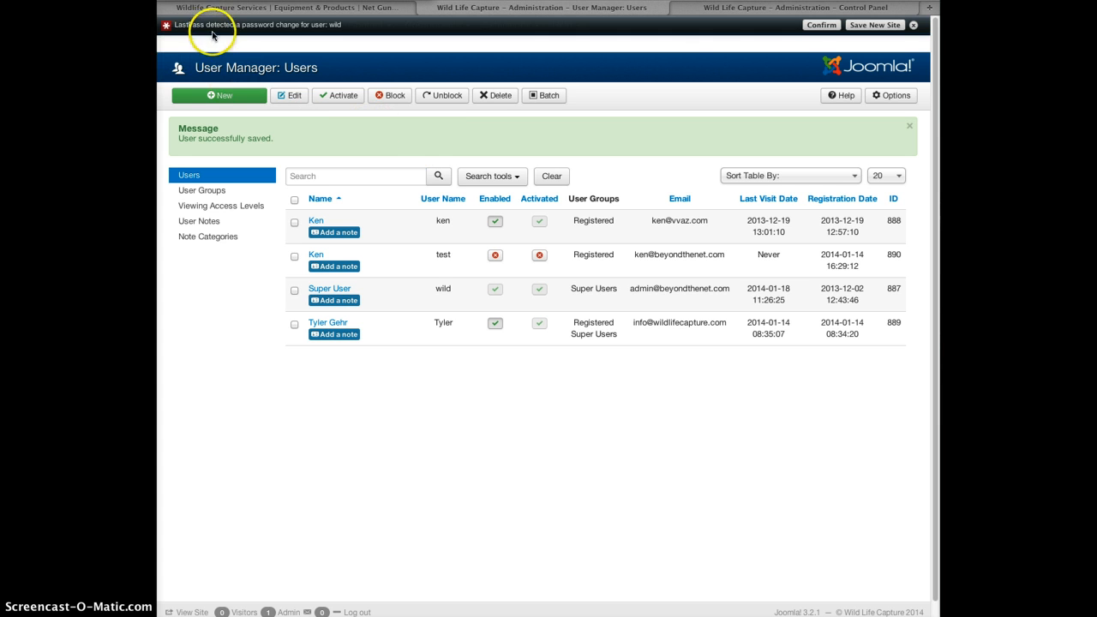
pyautogui.click(913, 25)
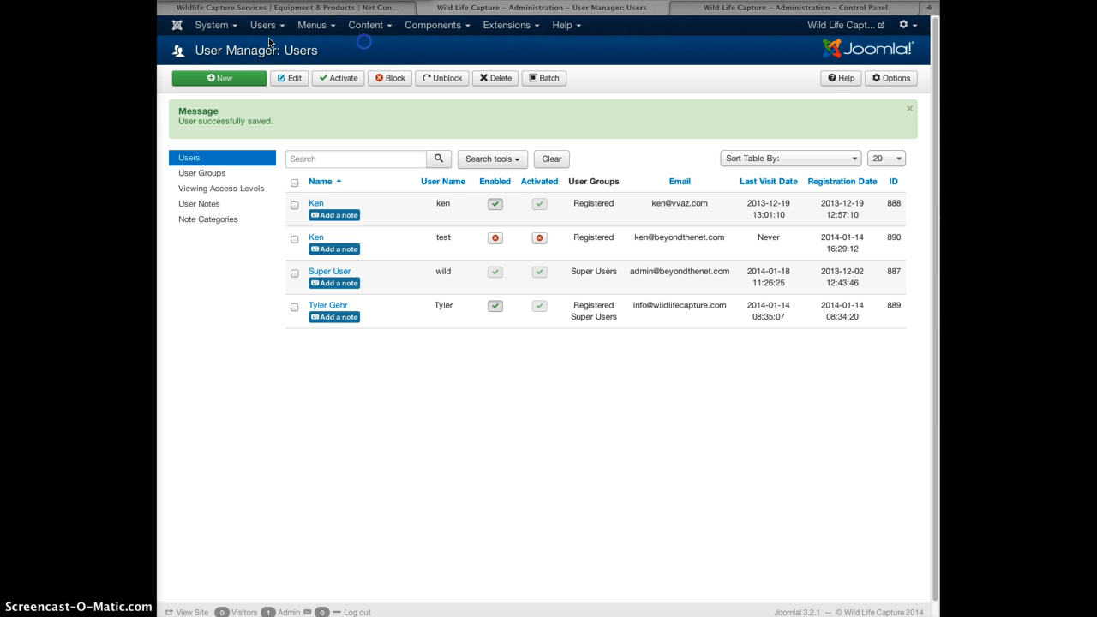
pyautogui.click(179, 27)
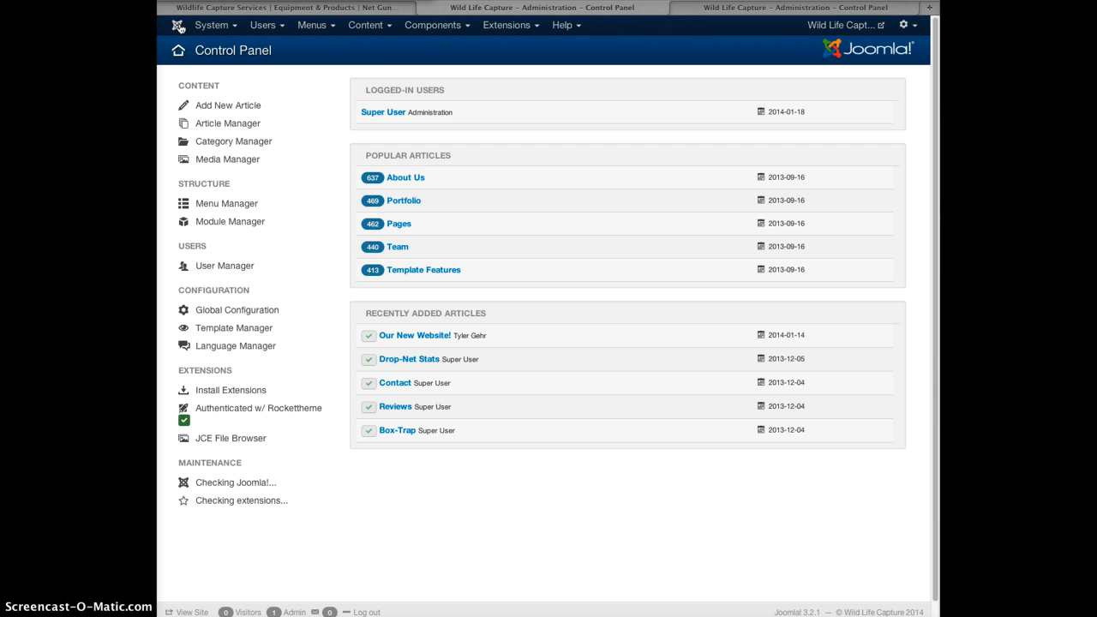
# Open the About Us article from Content > Article Manager.
pyautogui.click(368, 26)
pyautogui.moveTo(403, 56)
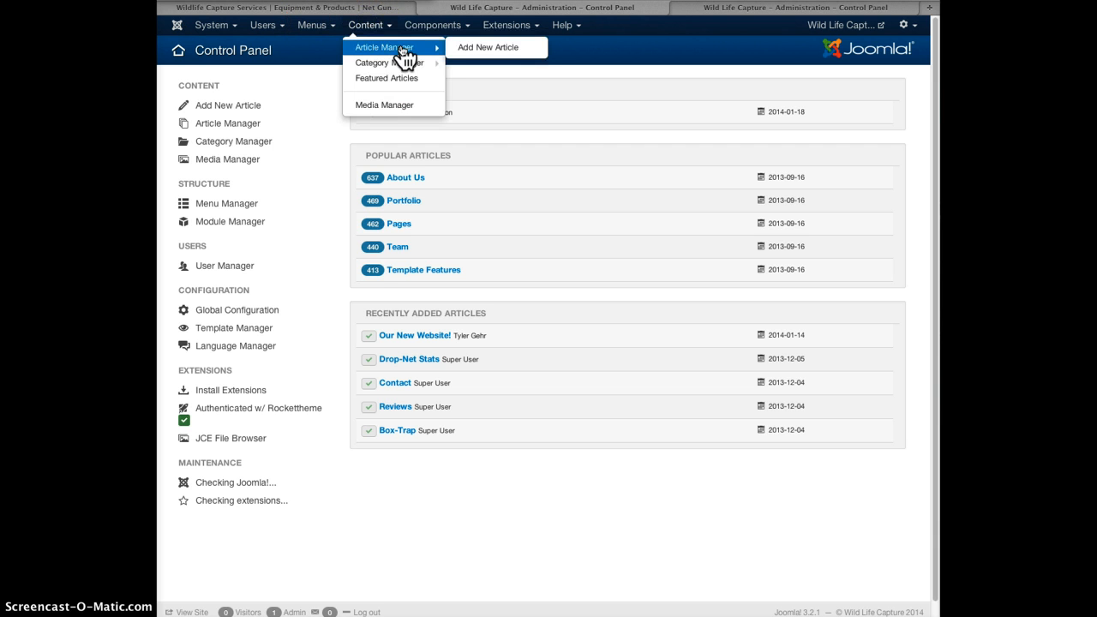
pyautogui.click(392, 49)
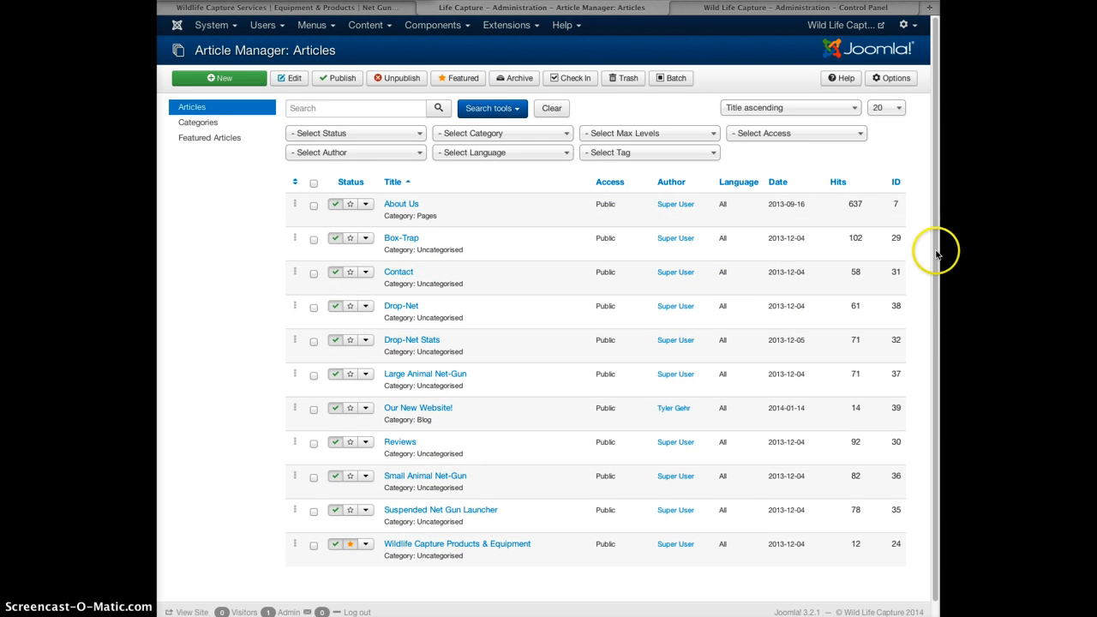
pyautogui.scroll(-1, 938, 247)
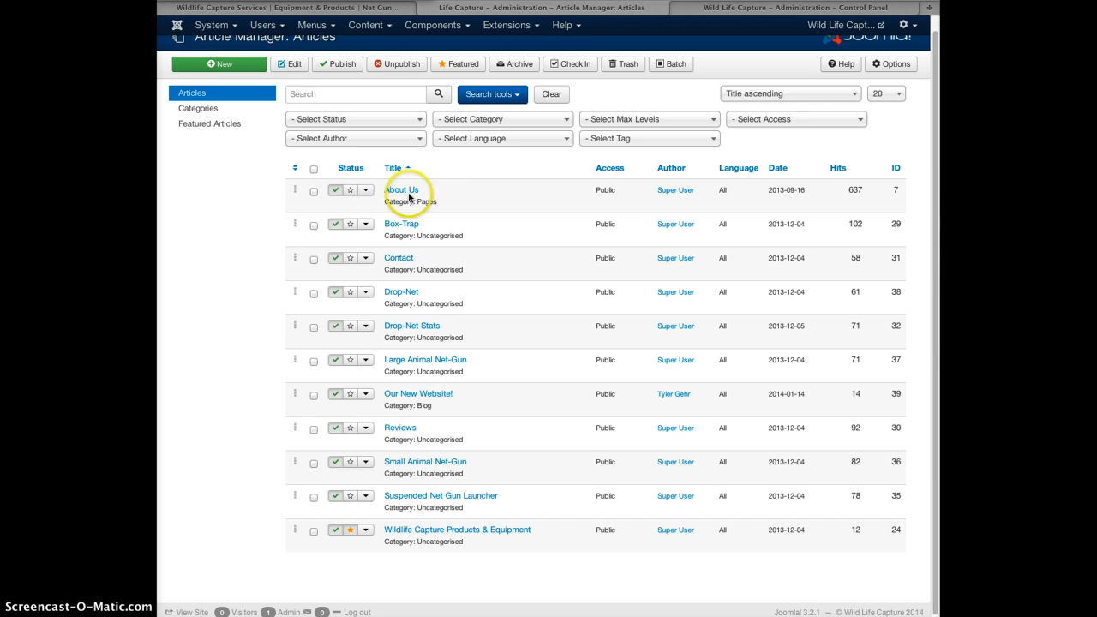
pyautogui.click(402, 193)
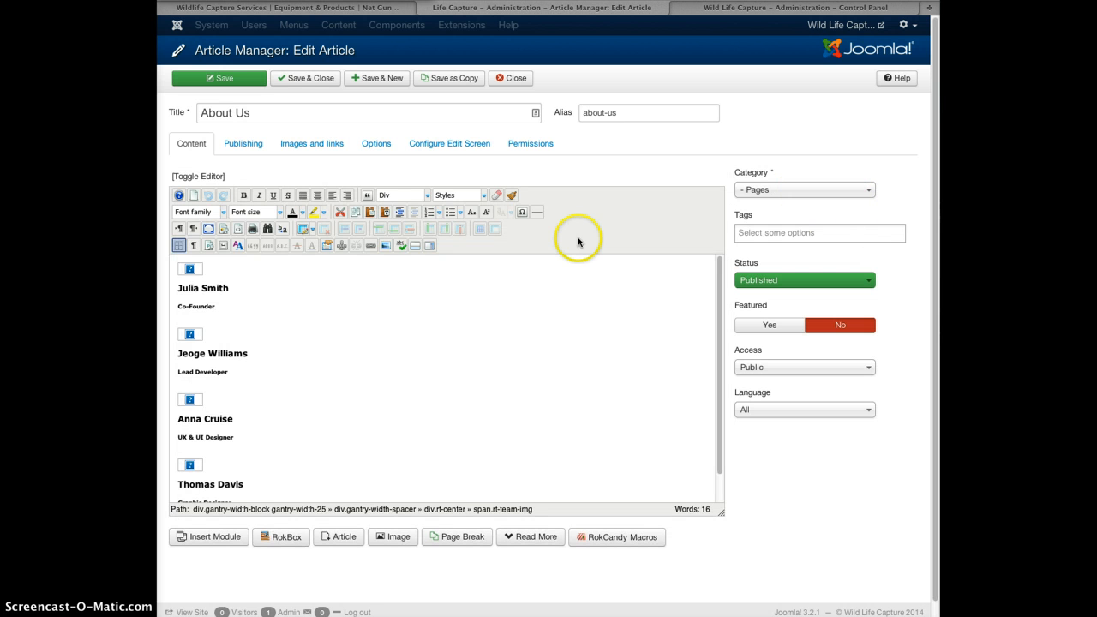
# Select the first team-member photo and open its Insert/Edit Image settings.
pyautogui.moveTo(716, 283)
pyautogui.mouseDown()
pyautogui.moveTo(714, 306)
pyautogui.moveTo(717, 276)
pyautogui.mouseUp()
pyautogui.click(190, 270)
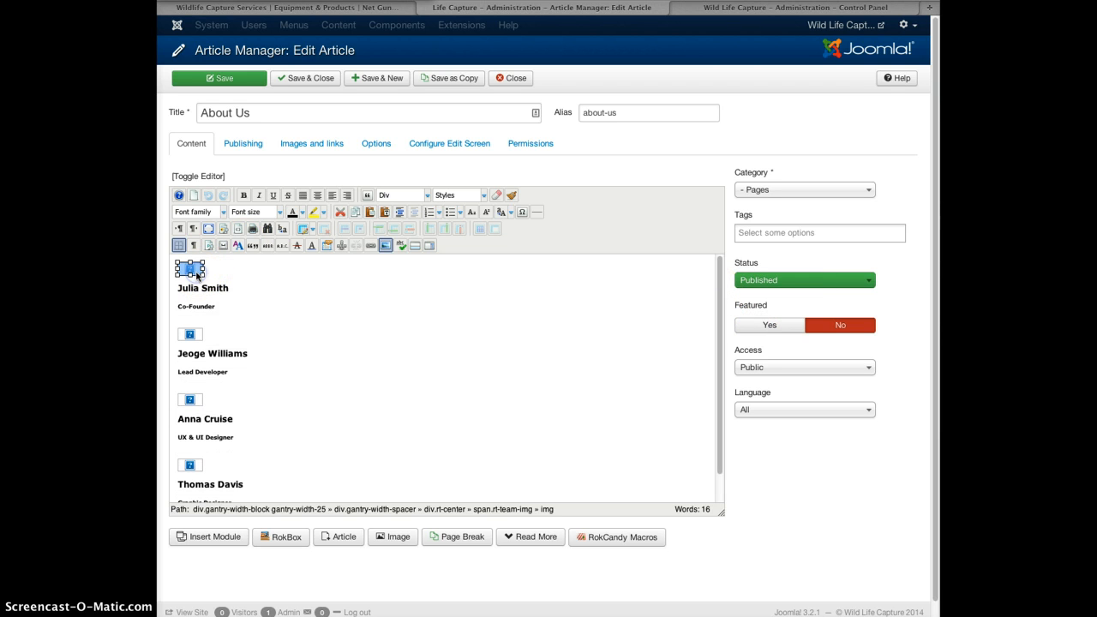
pyautogui.click(386, 245)
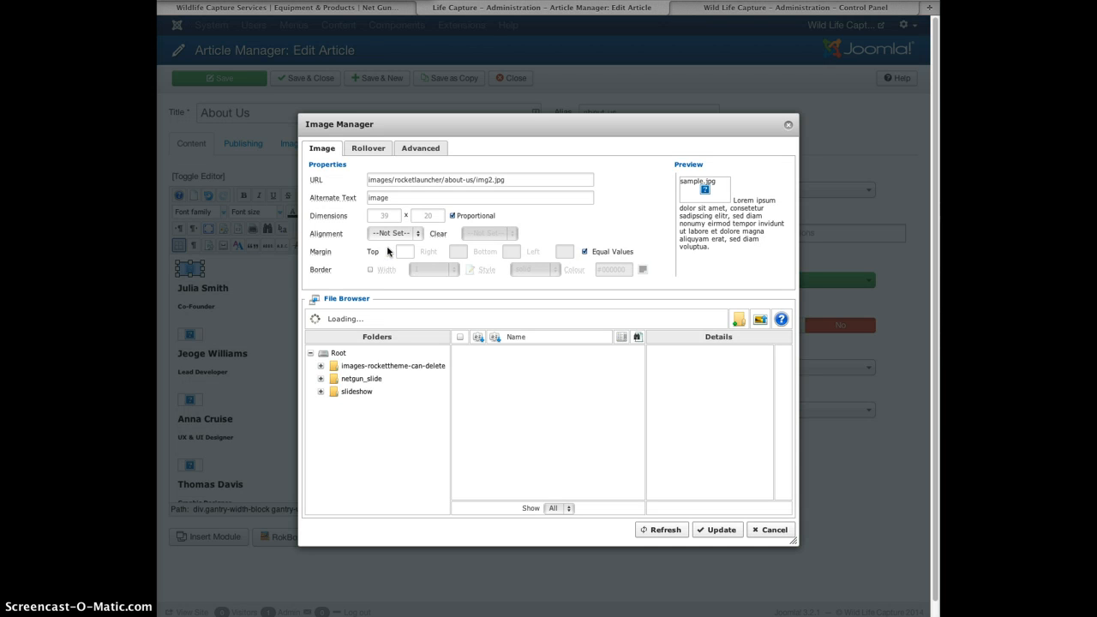
# Inspect the rocketlauncher folder in the image path, then cancel the Image Manager.
pyautogui.click(410, 180)
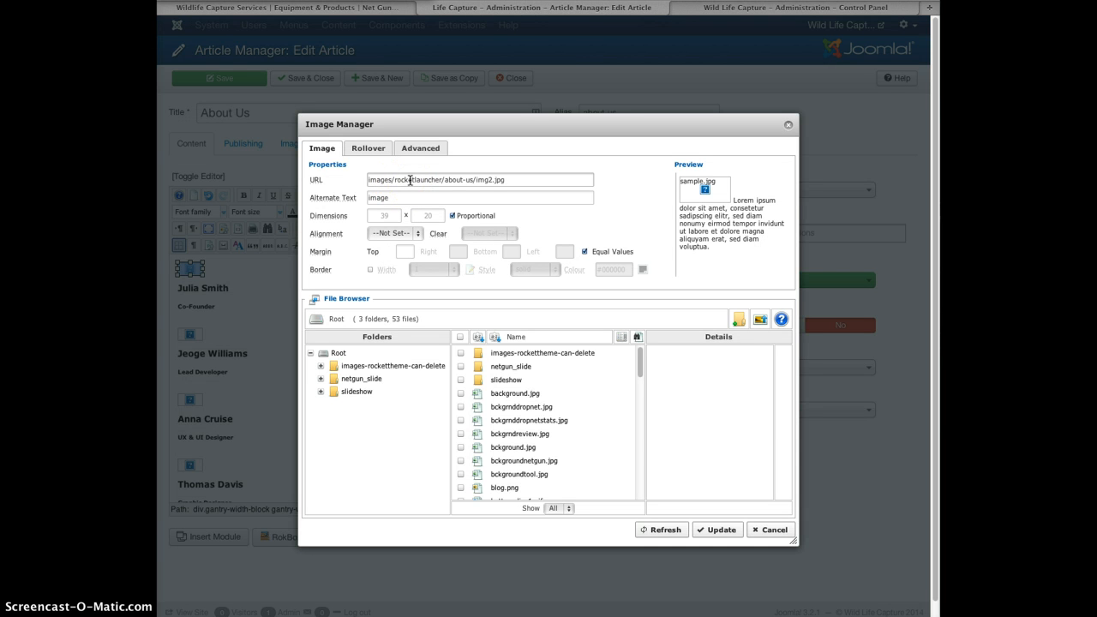
pyautogui.click(412, 180)
pyautogui.doubleClick(417, 179)
pyautogui.click(774, 530)
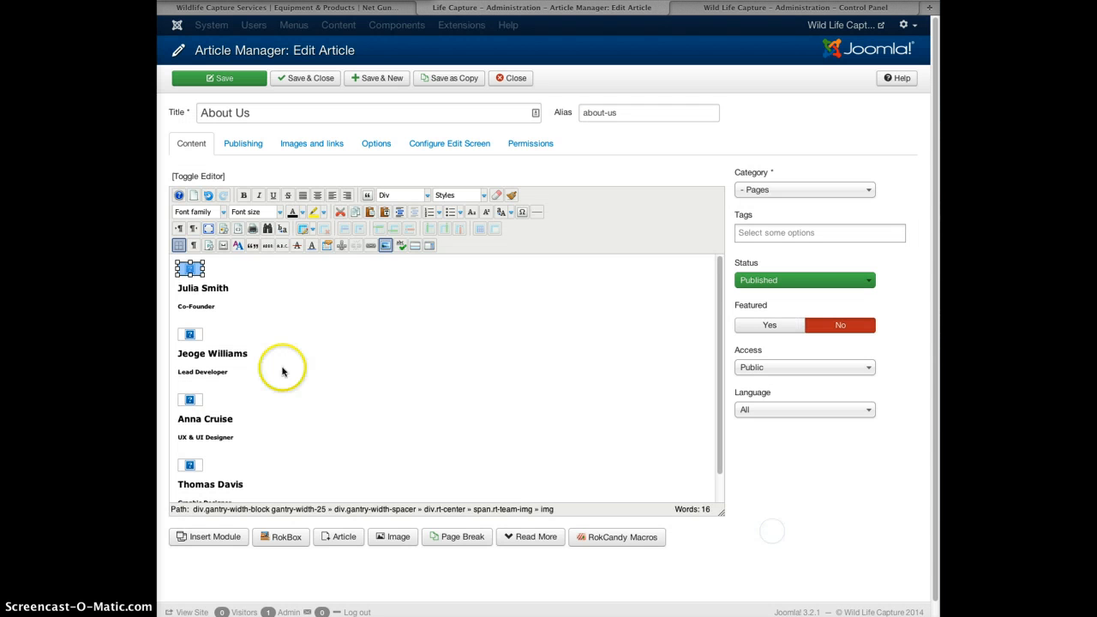
# Place the caret after 'UX & UI Designer', then close the article unsaved.
pyautogui.moveTo(718, 368); pyautogui.dragTo(718, 399)
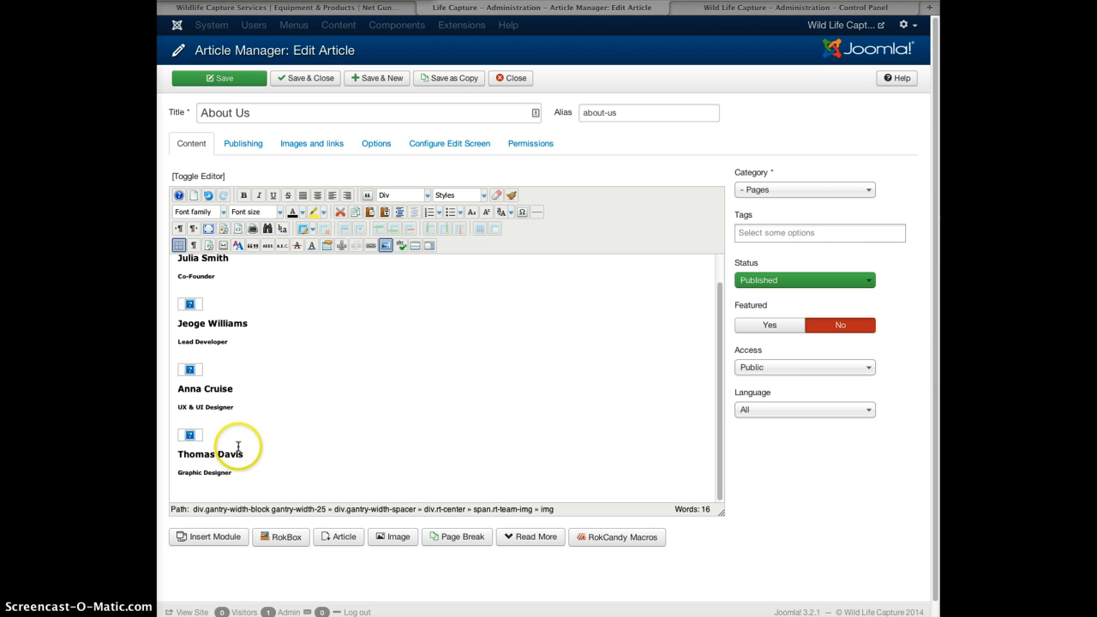
pyautogui.click(241, 409)
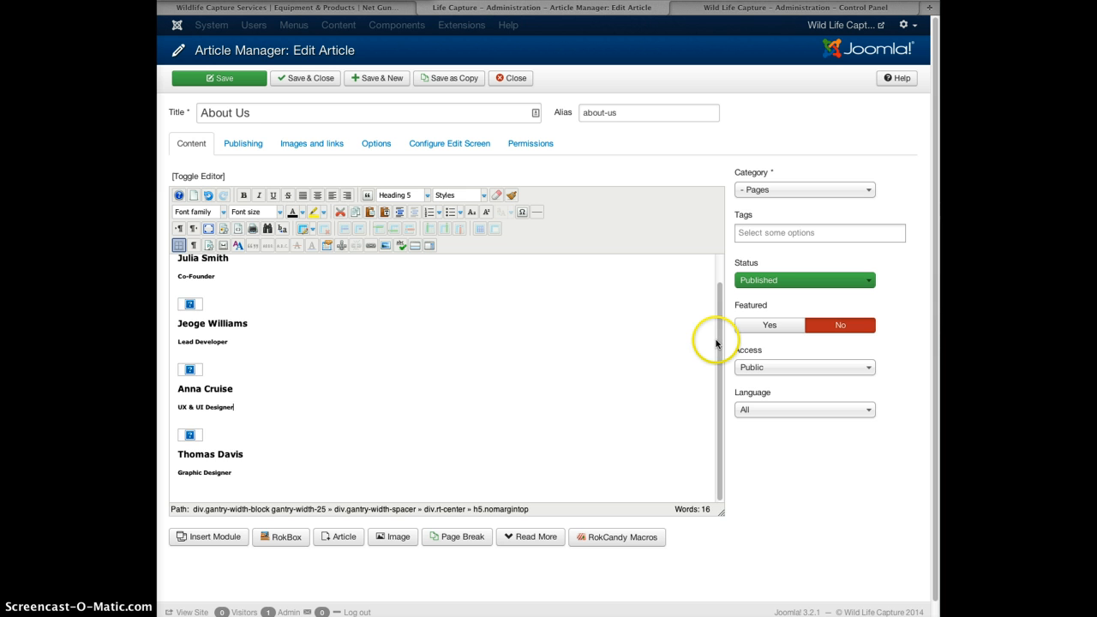
pyautogui.moveTo(716, 343); pyautogui.dragTo(717, 290)
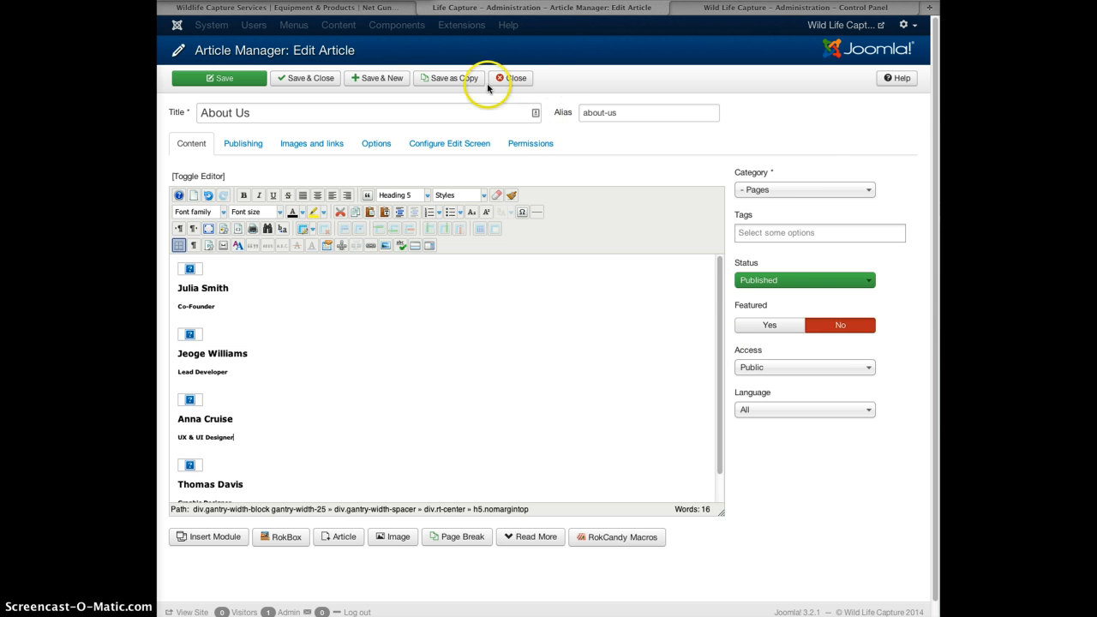
pyautogui.click(514, 79)
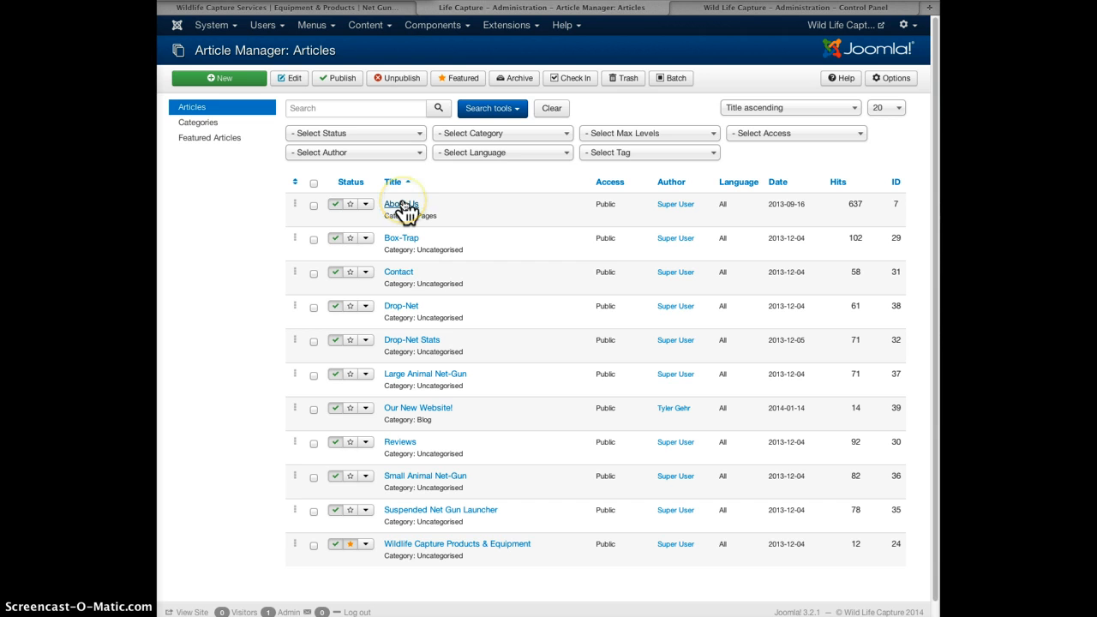
# Glance at the live website tab, then open Box-Trap from the admin article list.
pyautogui.click(306, 10)
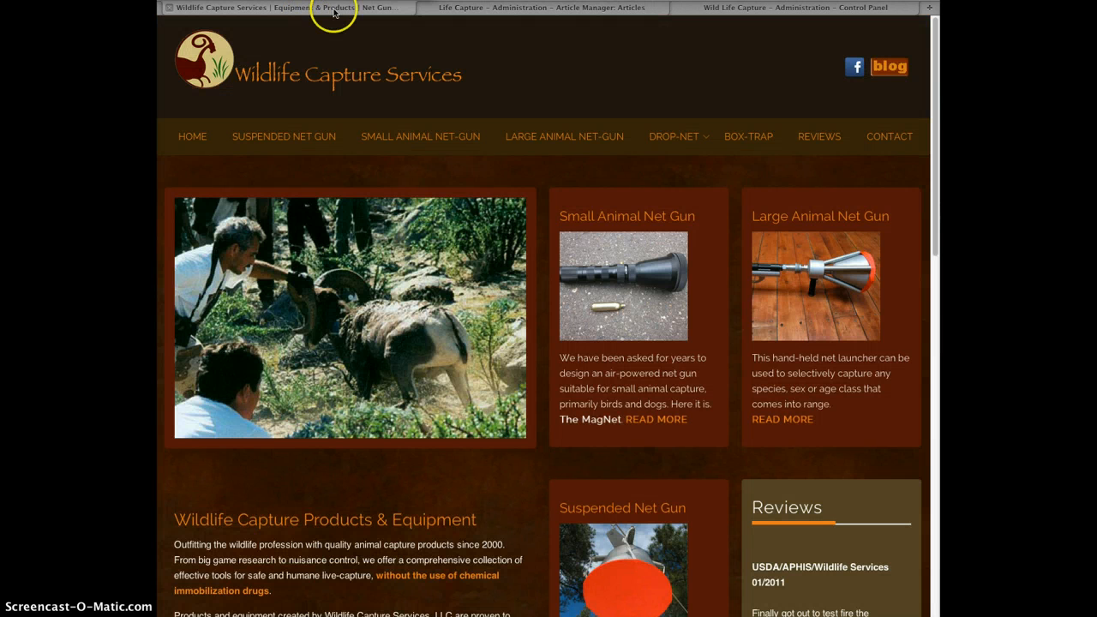
pyautogui.click(482, 11)
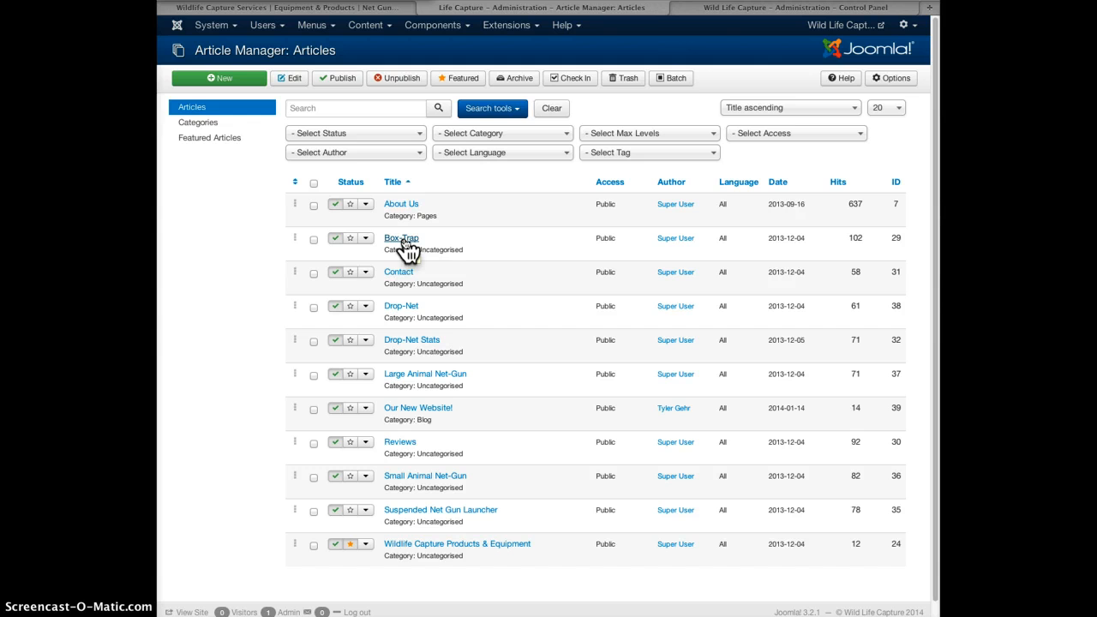
pyautogui.click(402, 240)
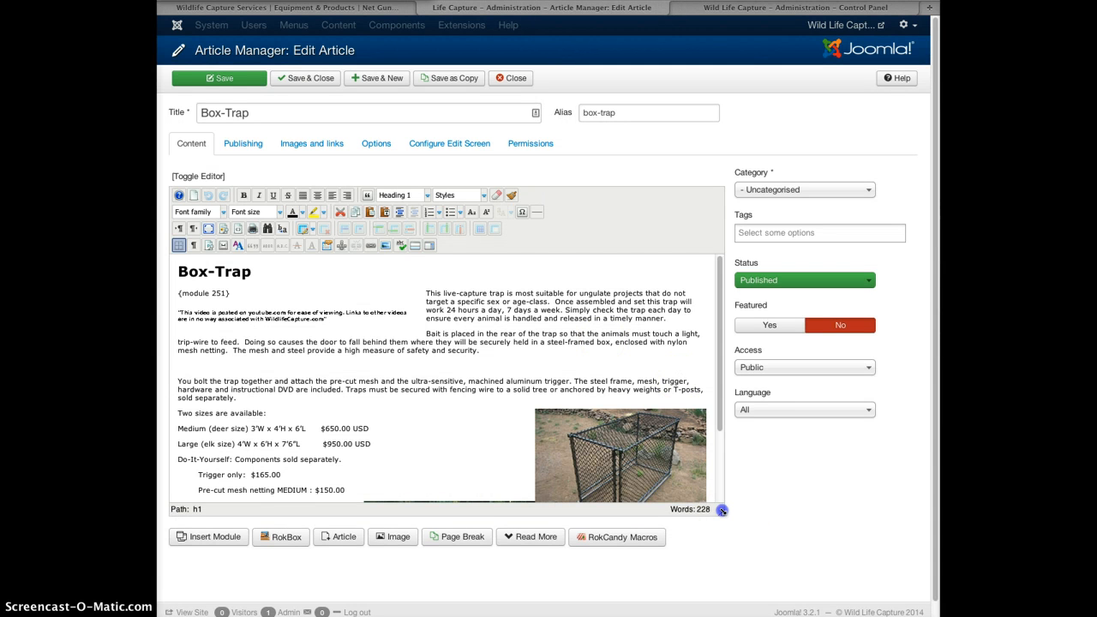
# Drag the Box-Trap editor taller, select the cage and elk photos, then view the live site.
pyautogui.moveTo(721, 510); pyautogui.dragTo(789, 569)
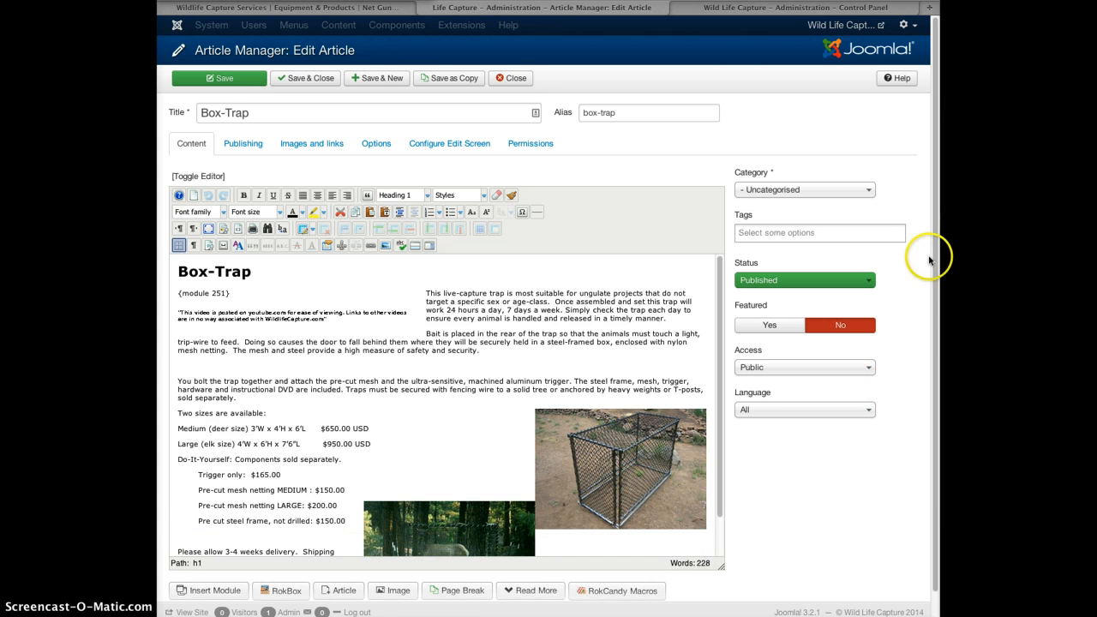
pyautogui.scroll(-1, 929, 260)
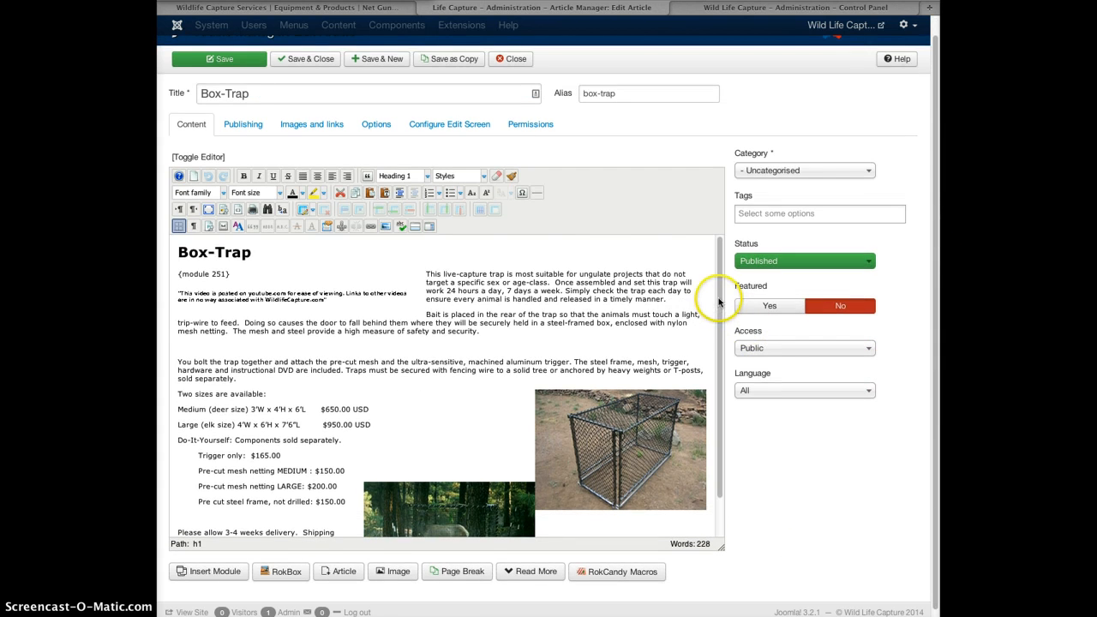
pyautogui.moveTo(720, 302); pyautogui.dragTo(723, 351)
pyautogui.click(626, 370)
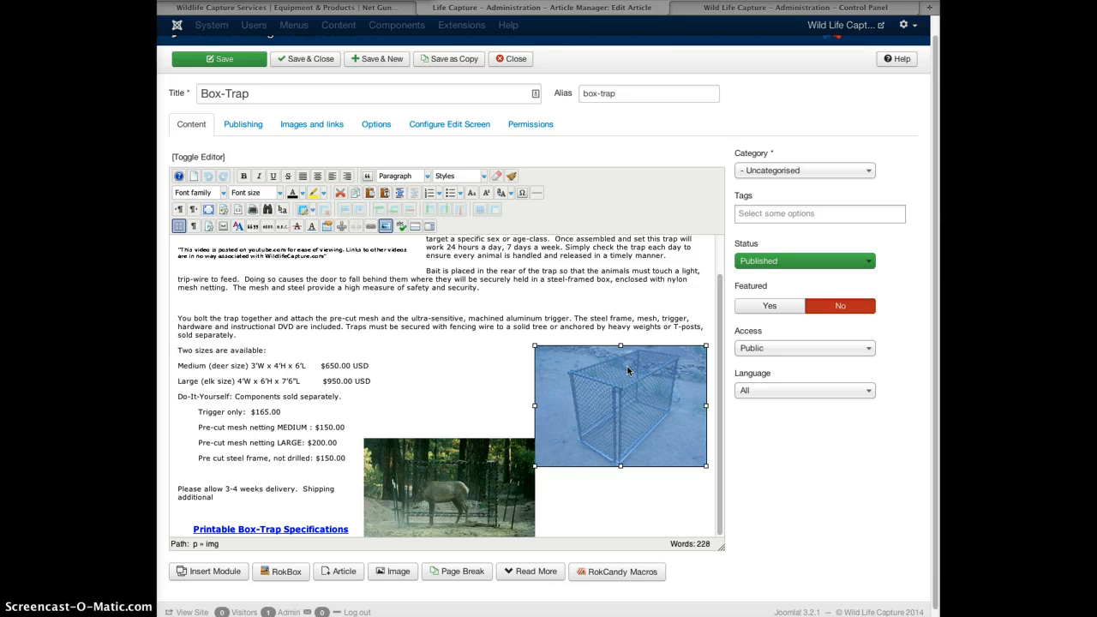
pyautogui.click(429, 454)
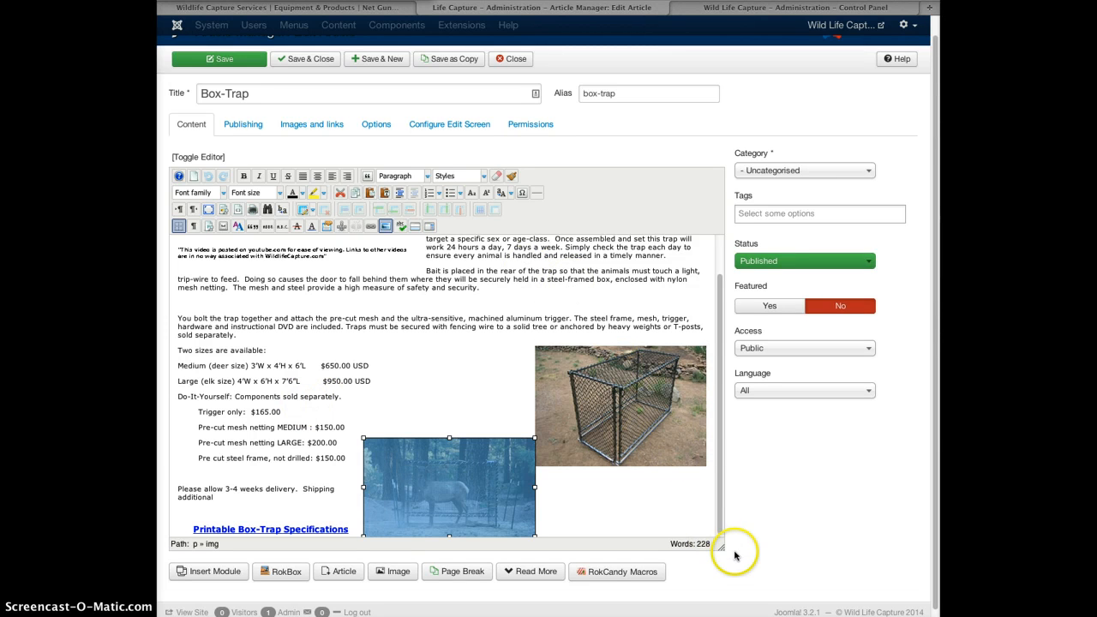
pyautogui.moveTo(720, 547); pyautogui.dragTo(760, 589)
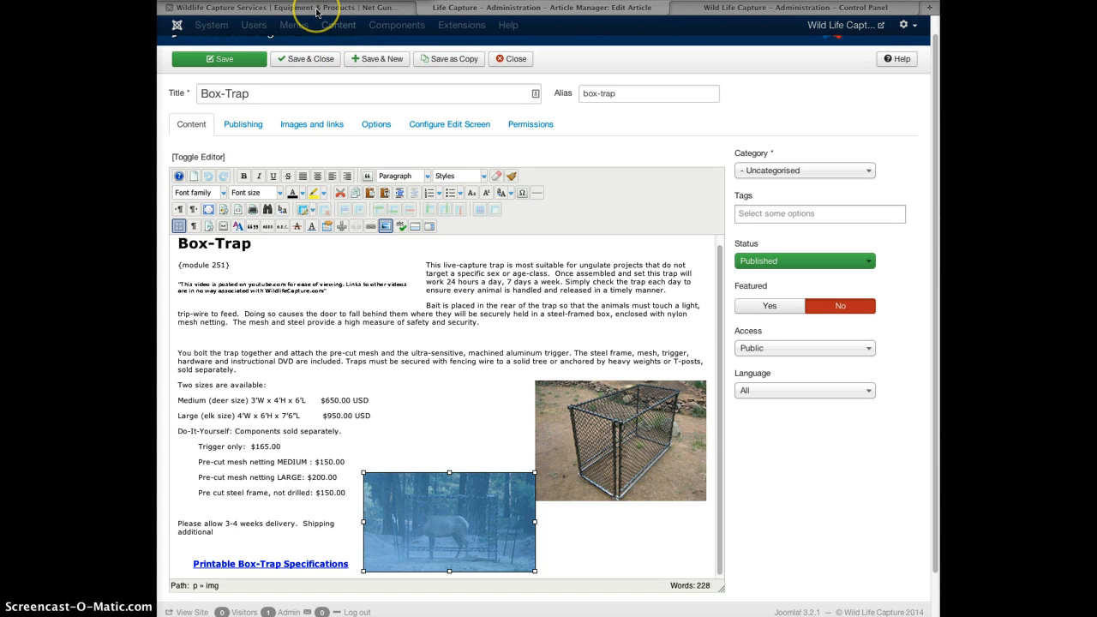
pyautogui.click(316, 12)
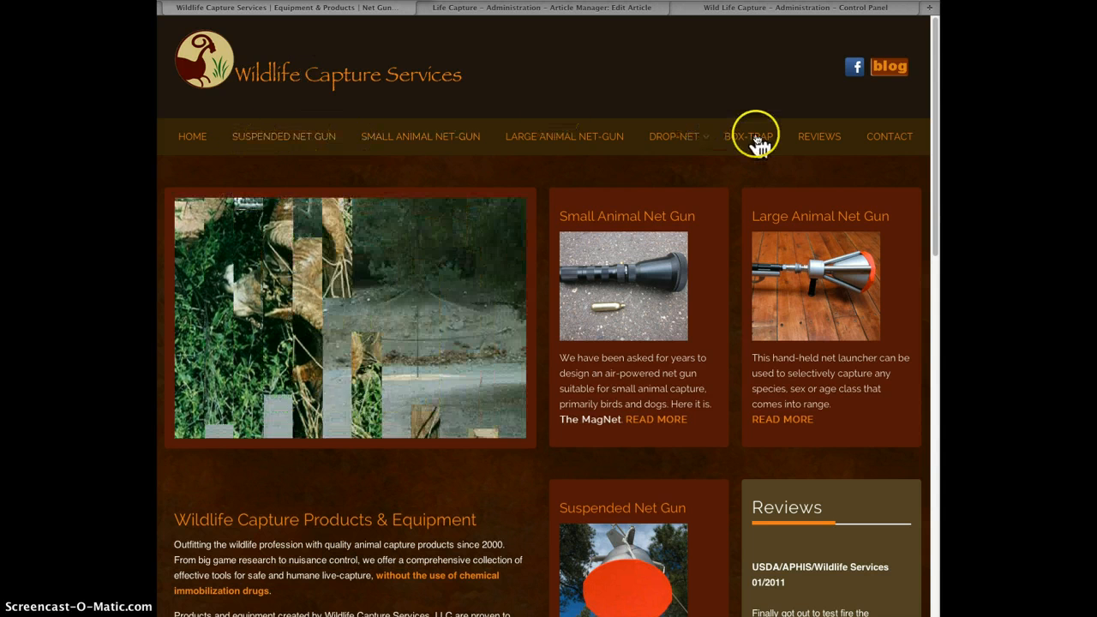
# Open the live Box-Trap page and resize the browser window narrower and back.
pyautogui.click(756, 138)
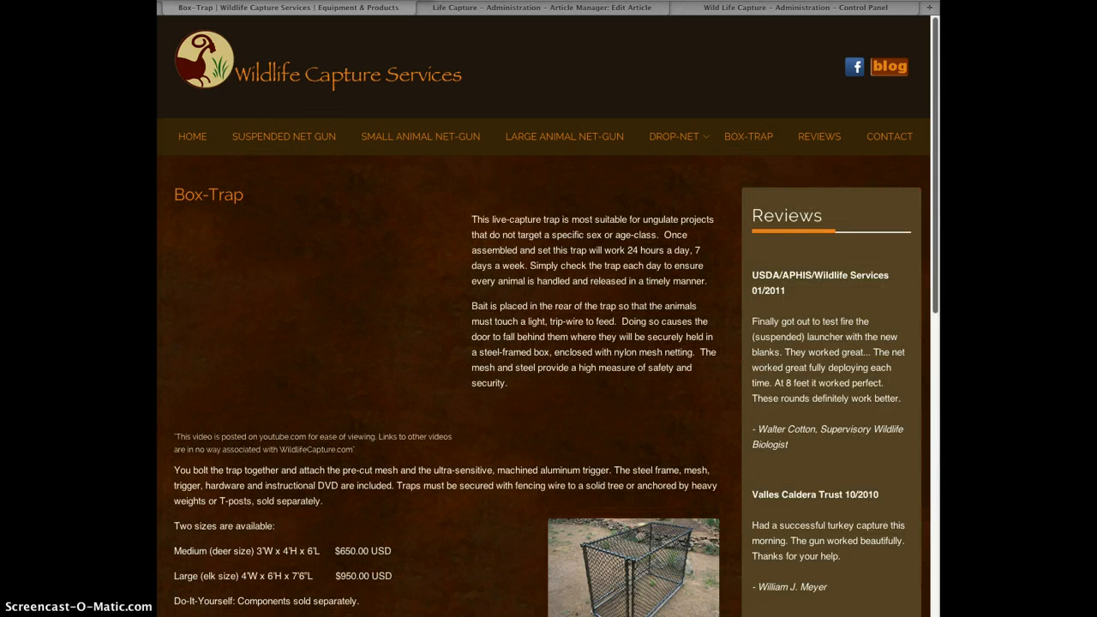
pyautogui.moveTo(939, 342)
pyautogui.mouseDown()
pyautogui.moveTo(635, 342)
pyautogui.moveTo(940, 342)
pyautogui.mouseUp()
pyautogui.moveTo(903, 616); pyautogui.dragTo(931, 612)
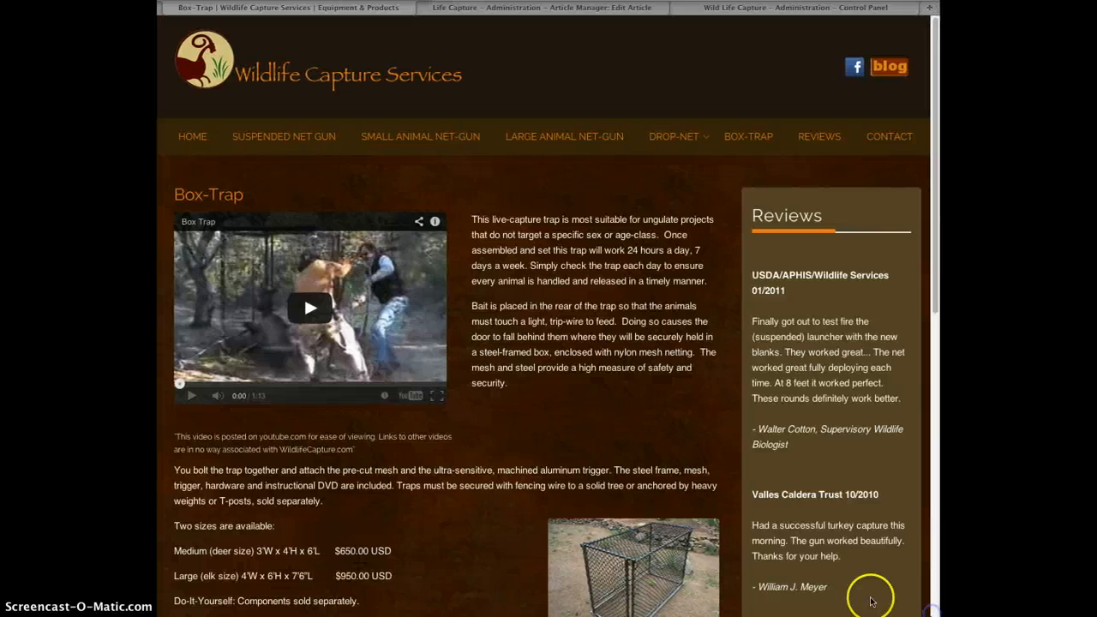
# In the editor, select the cage and elk photos and resize the content area, then recheck the live page.
pyautogui.click(590, 11)
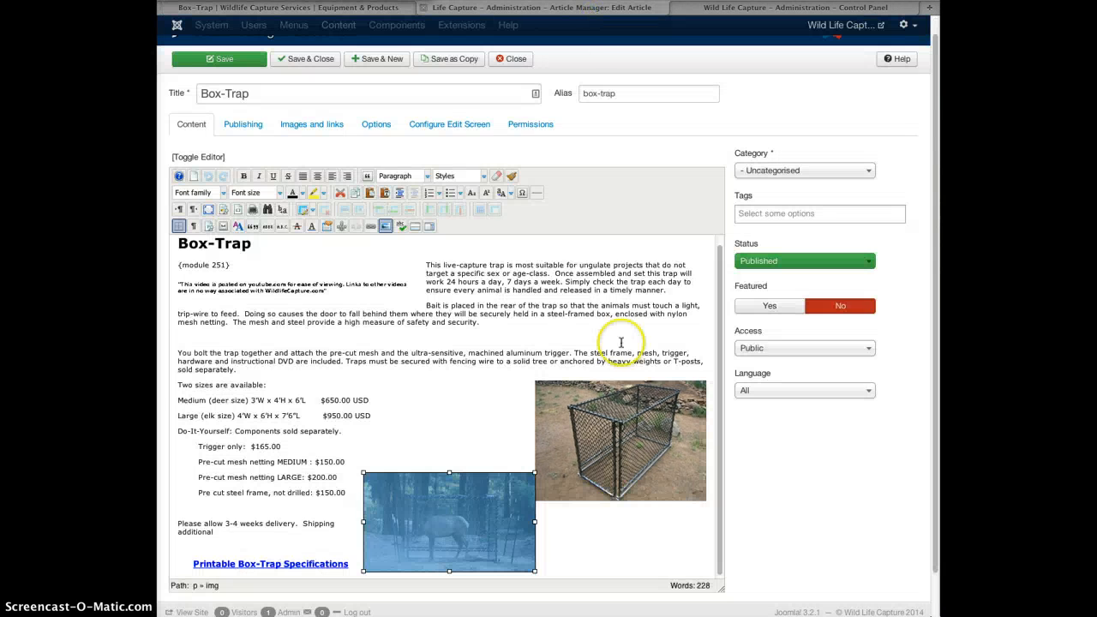
pyautogui.click(583, 413)
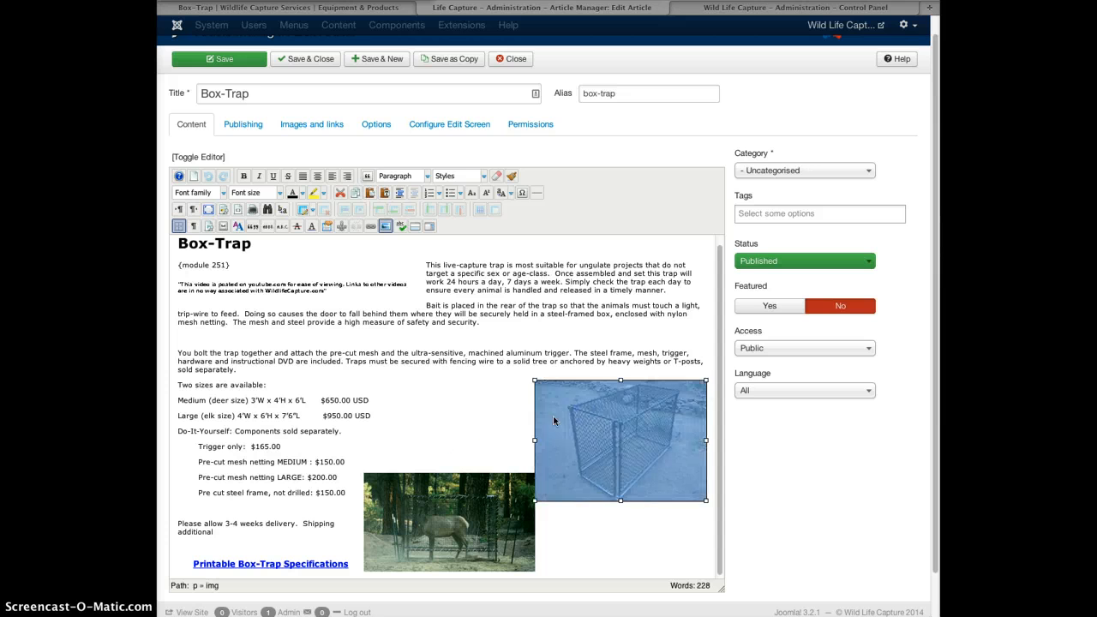
pyautogui.click(470, 487)
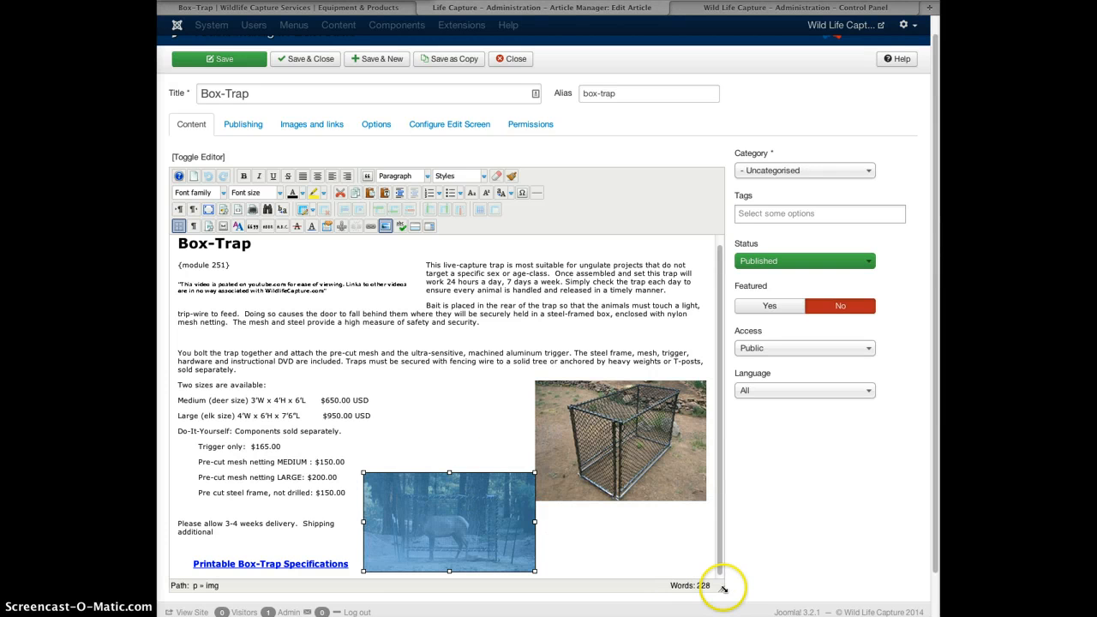
pyautogui.moveTo(721, 587); pyautogui.dragTo(775, 583)
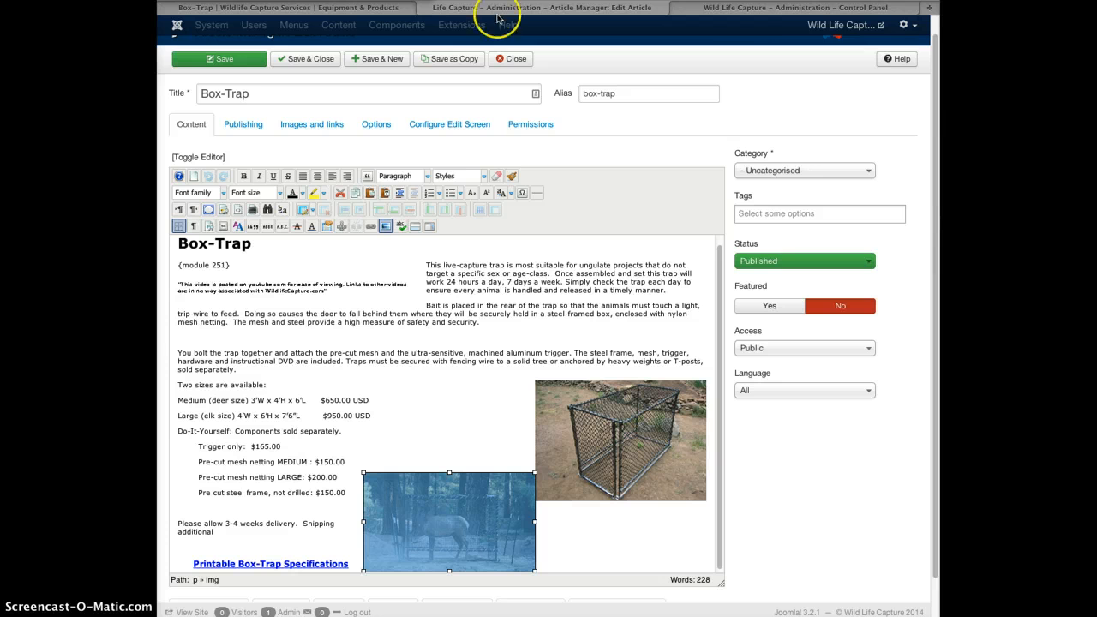
pyautogui.click(335, 10)
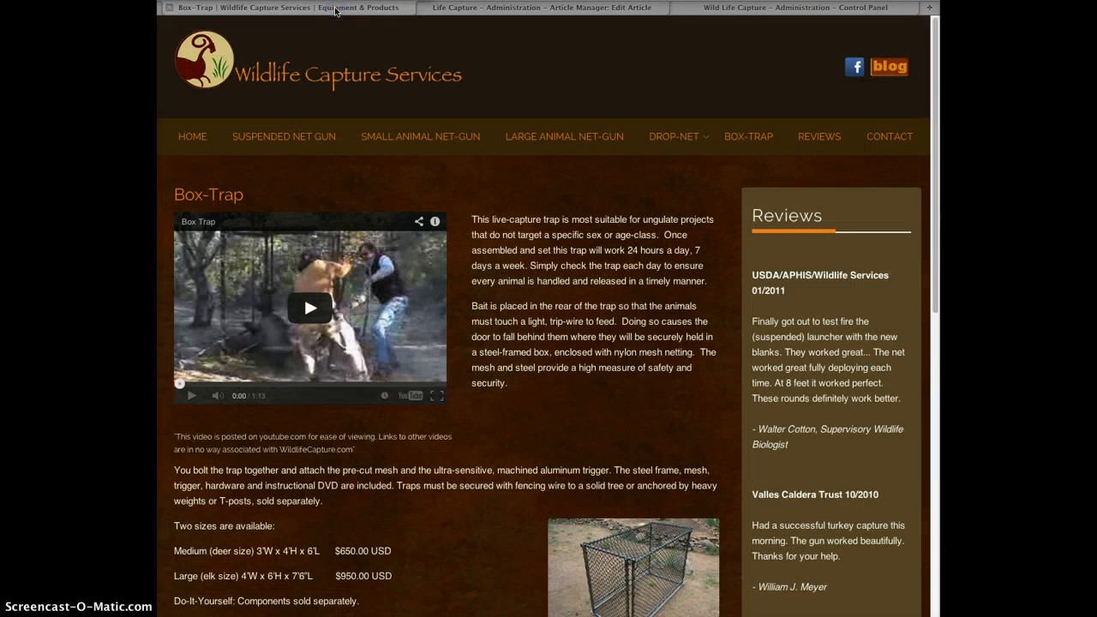
pyautogui.moveTo(935, 144)
pyautogui.mouseDown()
pyautogui.moveTo(927, 303)
pyautogui.moveTo(927, 140)
pyautogui.mouseUp()
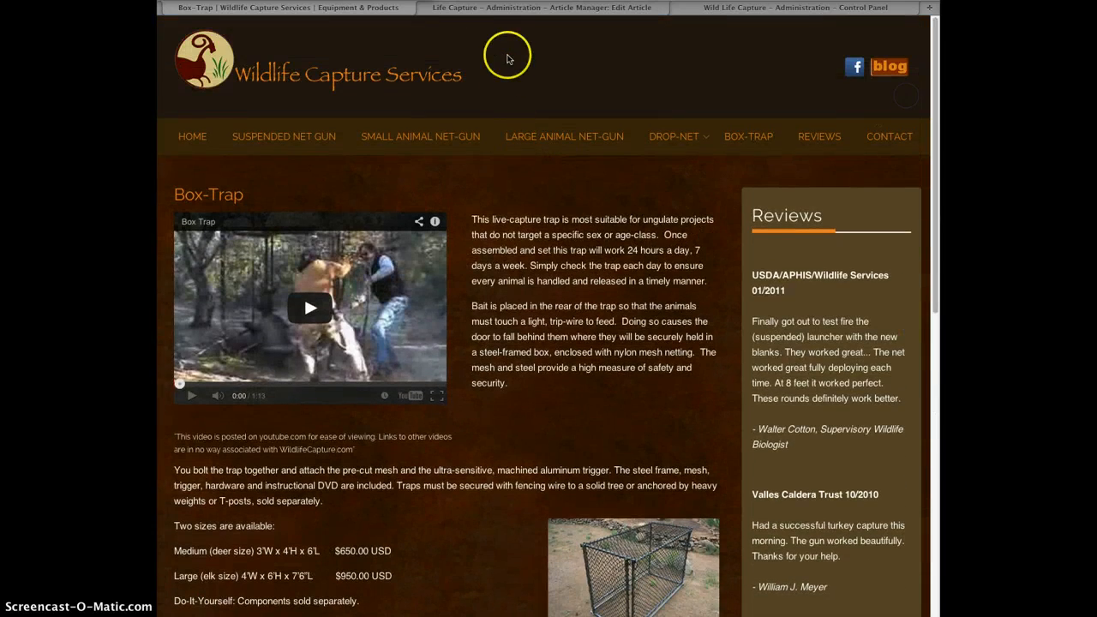
pyautogui.click(515, 12)
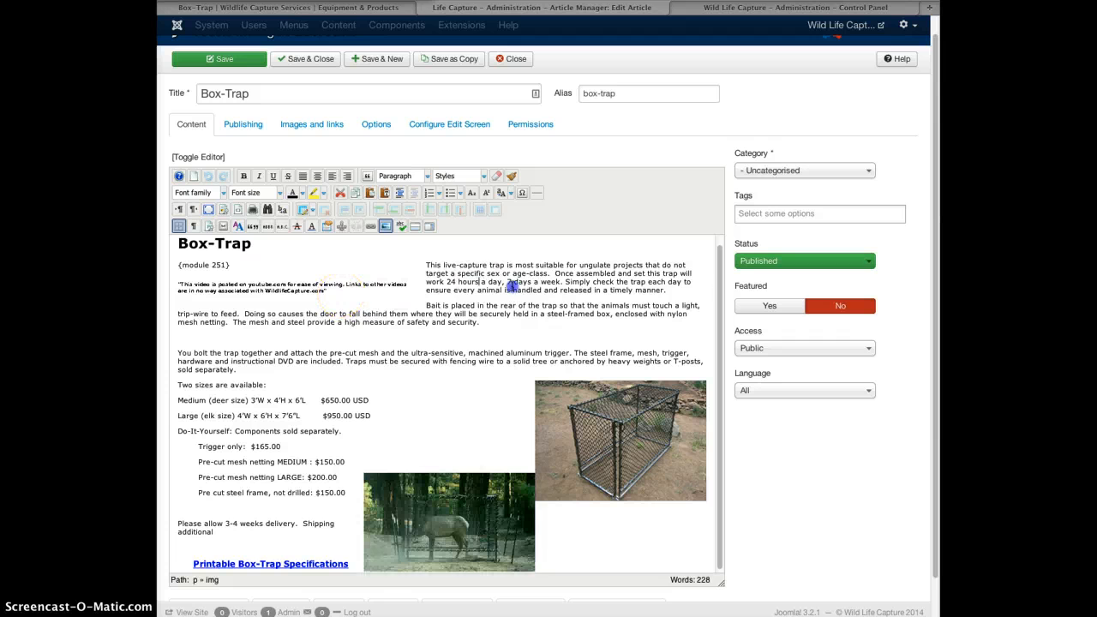
# Set the caret at the start of the blank line below the 'Bait is placed' paragraph.
pyautogui.click(520, 281)
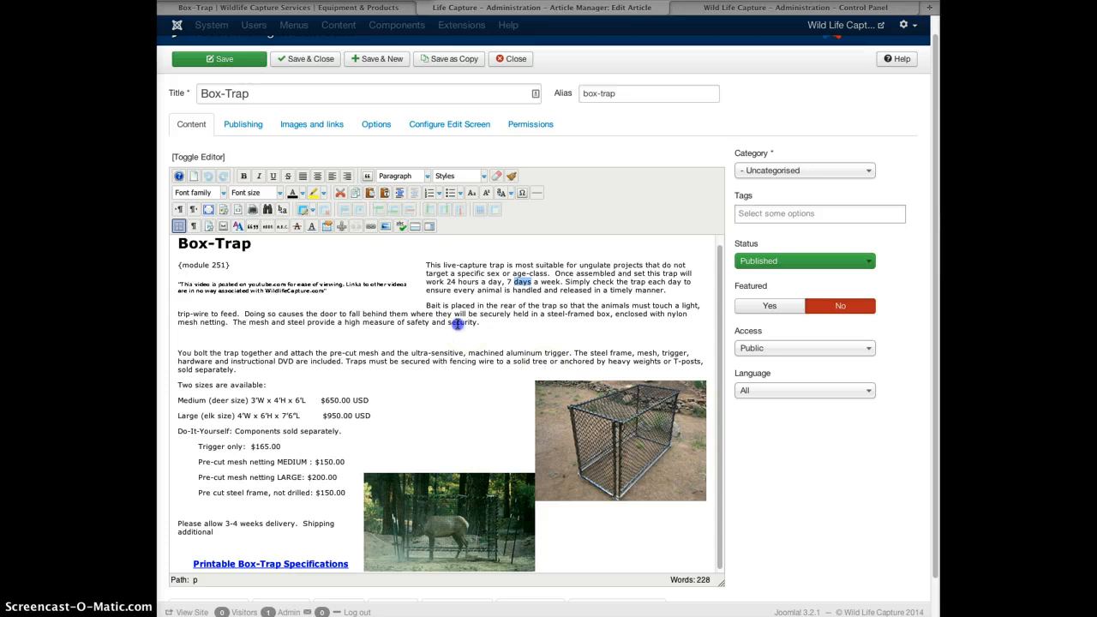
pyautogui.click(720, 368)
pyautogui.moveTo(720, 367); pyautogui.dragTo(720, 381)
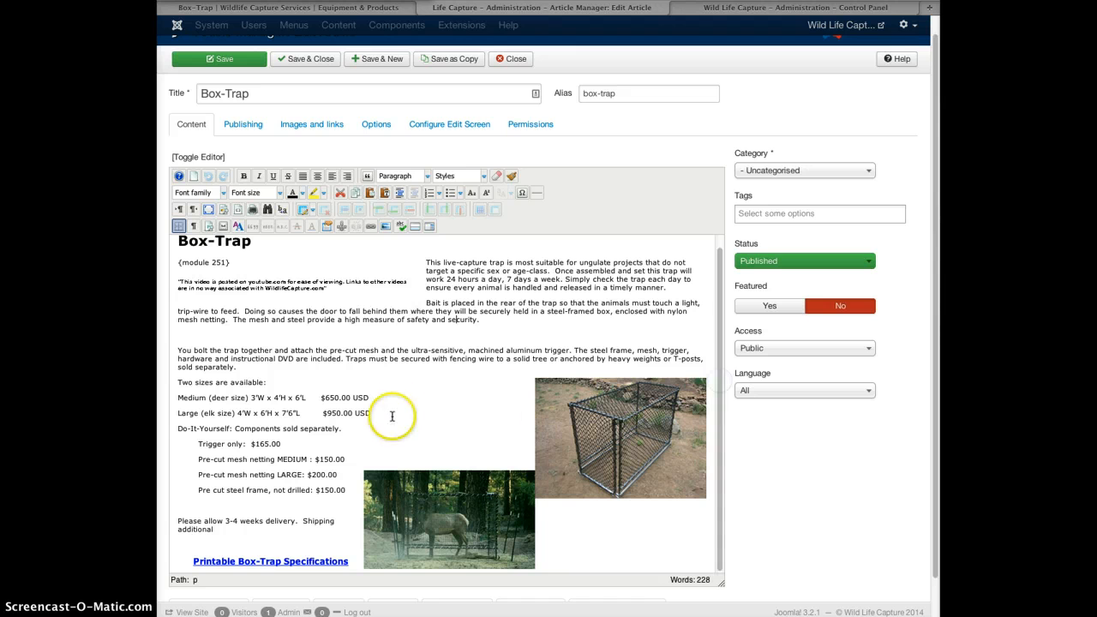
pyautogui.click(204, 334)
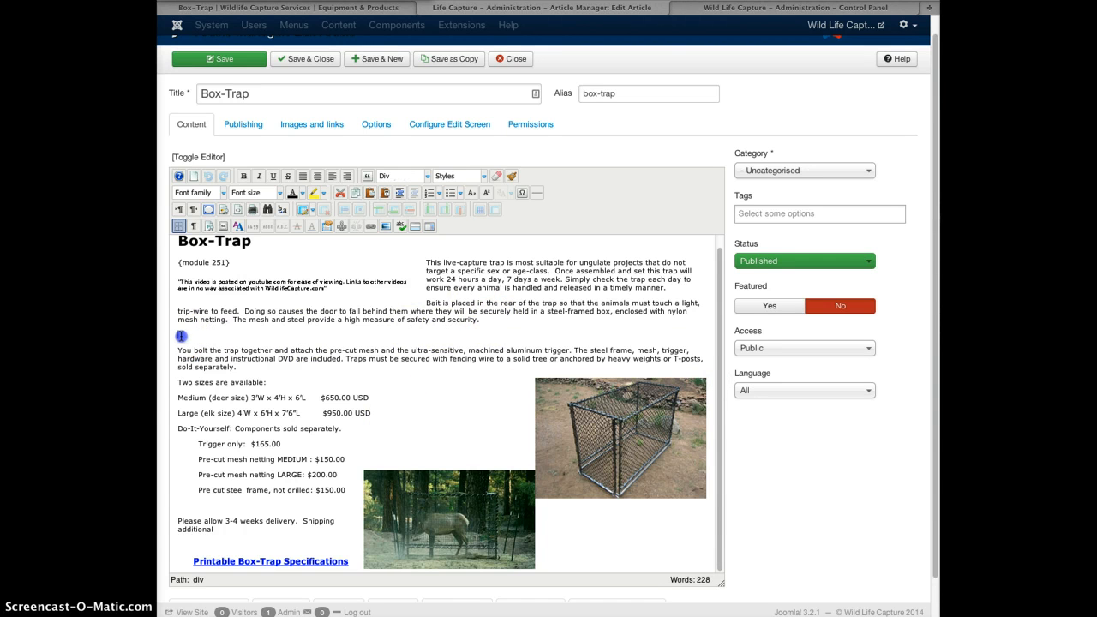
pyautogui.tripleClick(181, 336)
pyautogui.click(177, 336)
pyautogui.click(385, 227)
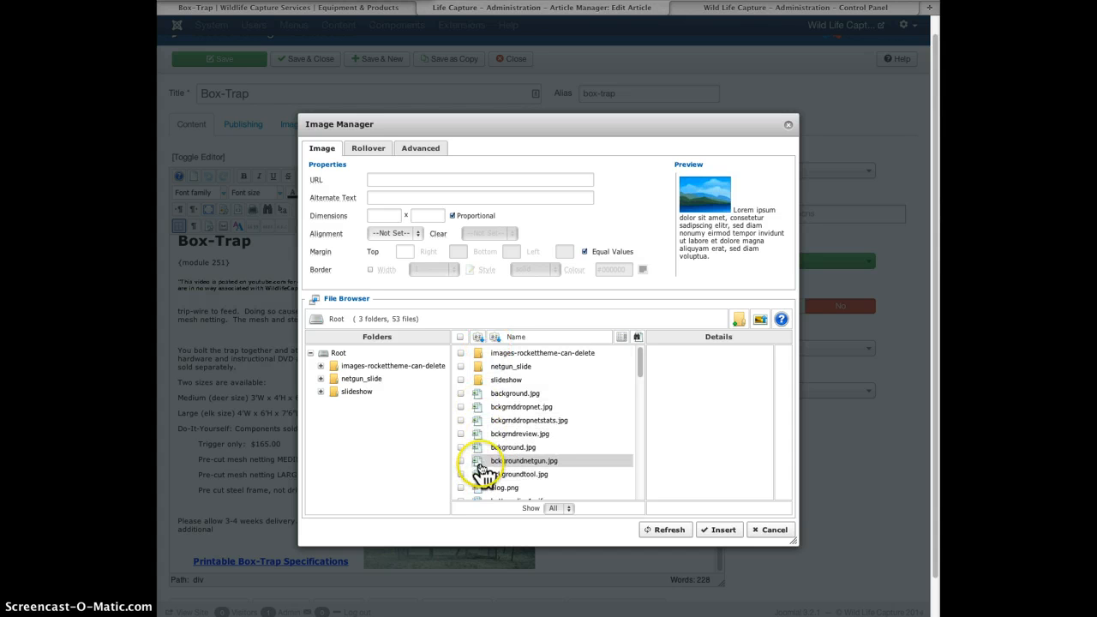
pyautogui.moveTo(640, 365); pyautogui.dragTo(639, 384)
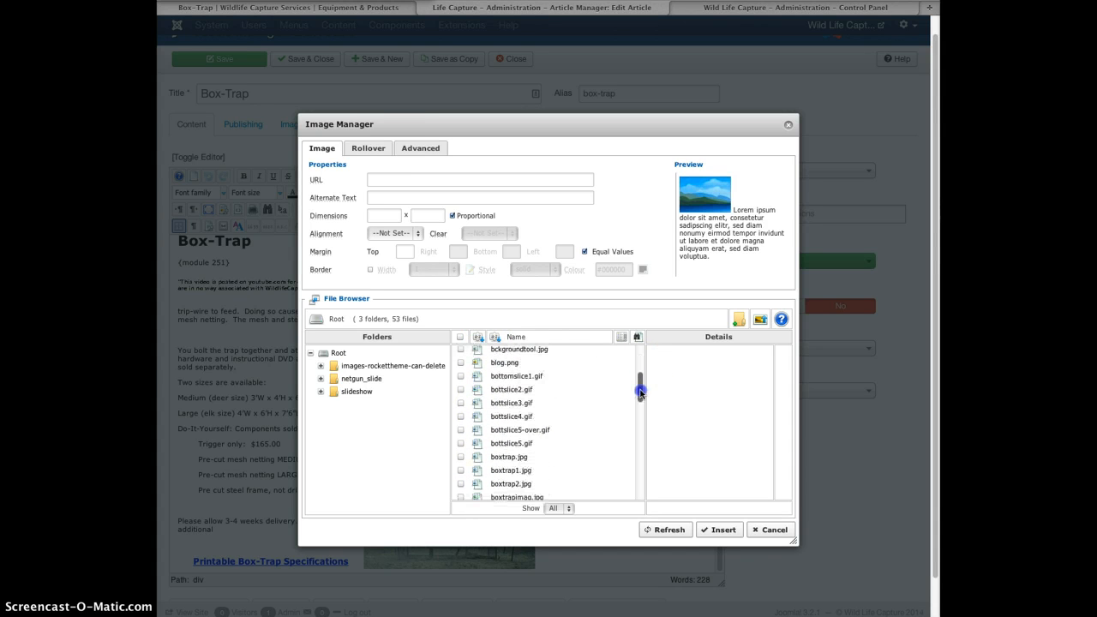
pyautogui.click(483, 390)
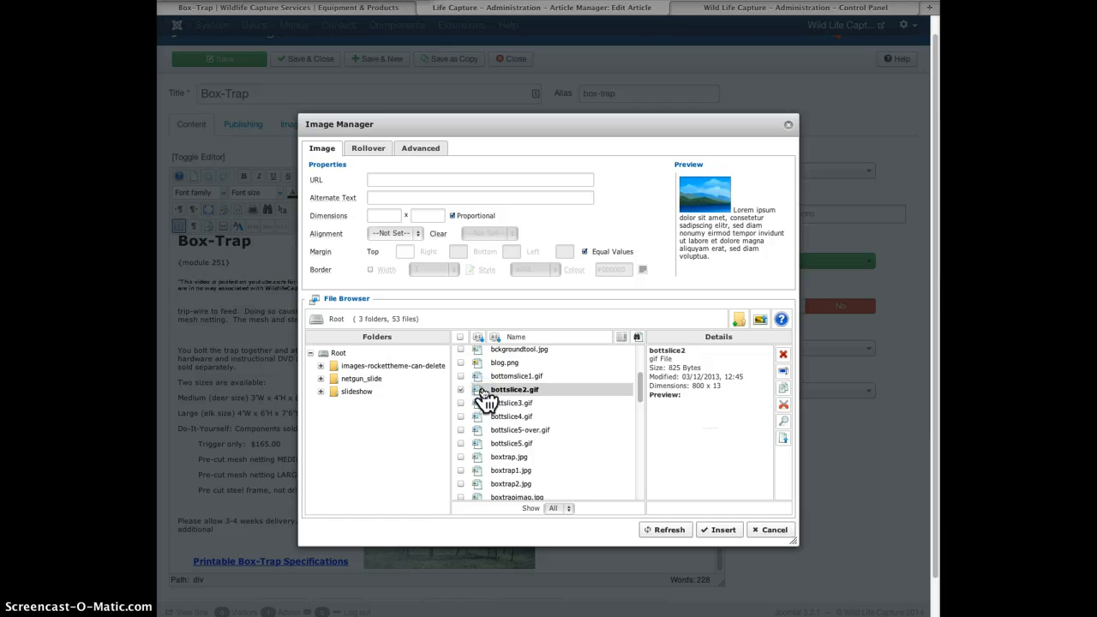
pyautogui.click(720, 531)
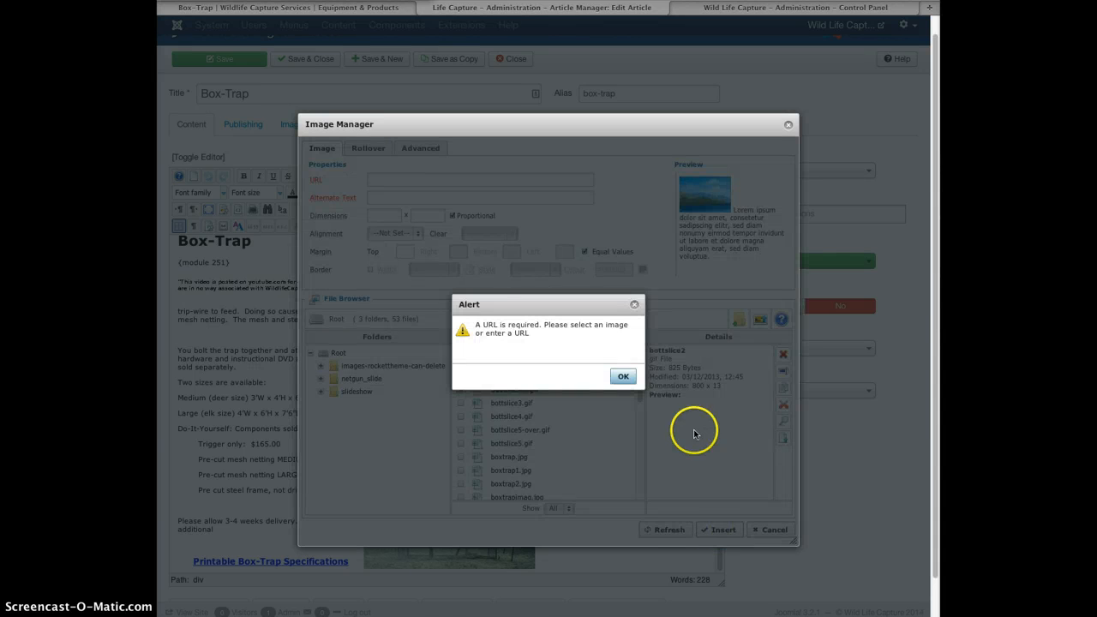
pyautogui.click(622, 377)
pyautogui.click(485, 390)
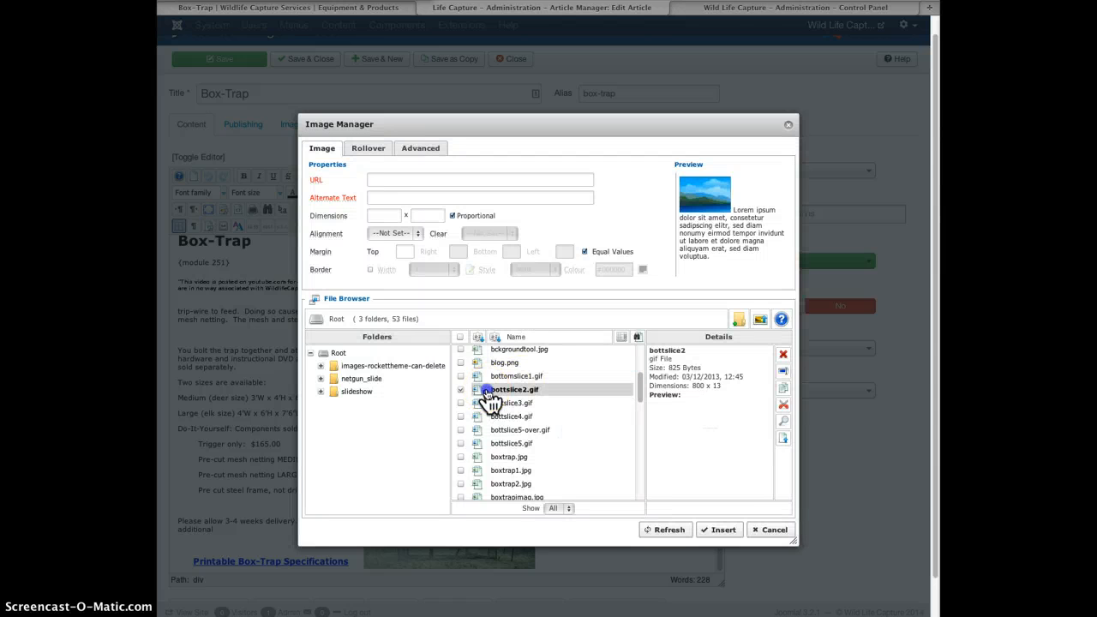
pyautogui.click(783, 440)
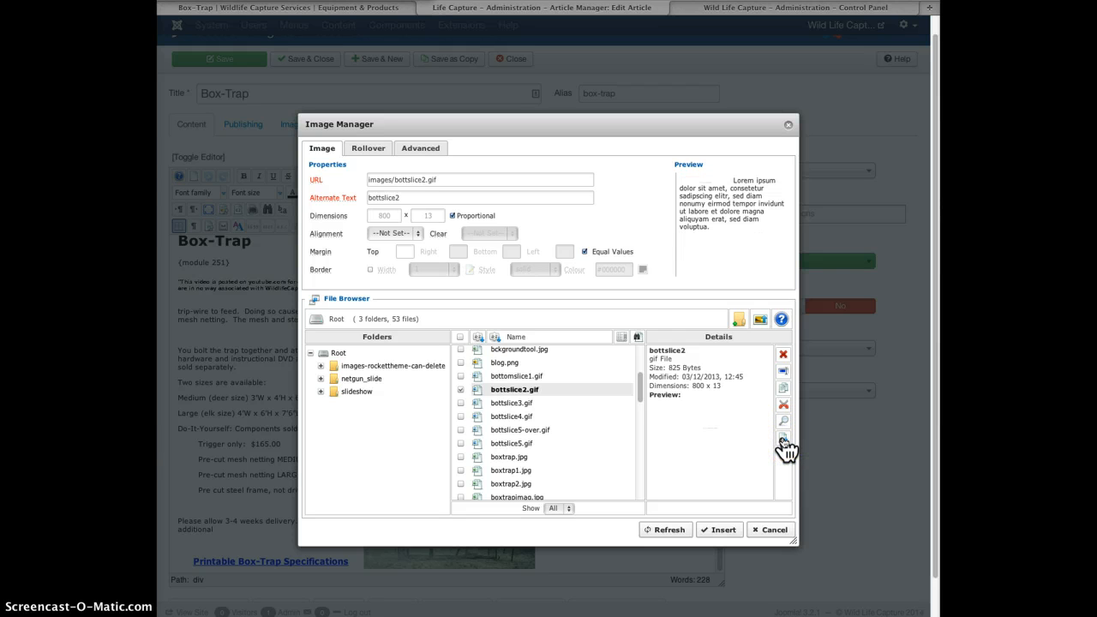
pyautogui.click(413, 199)
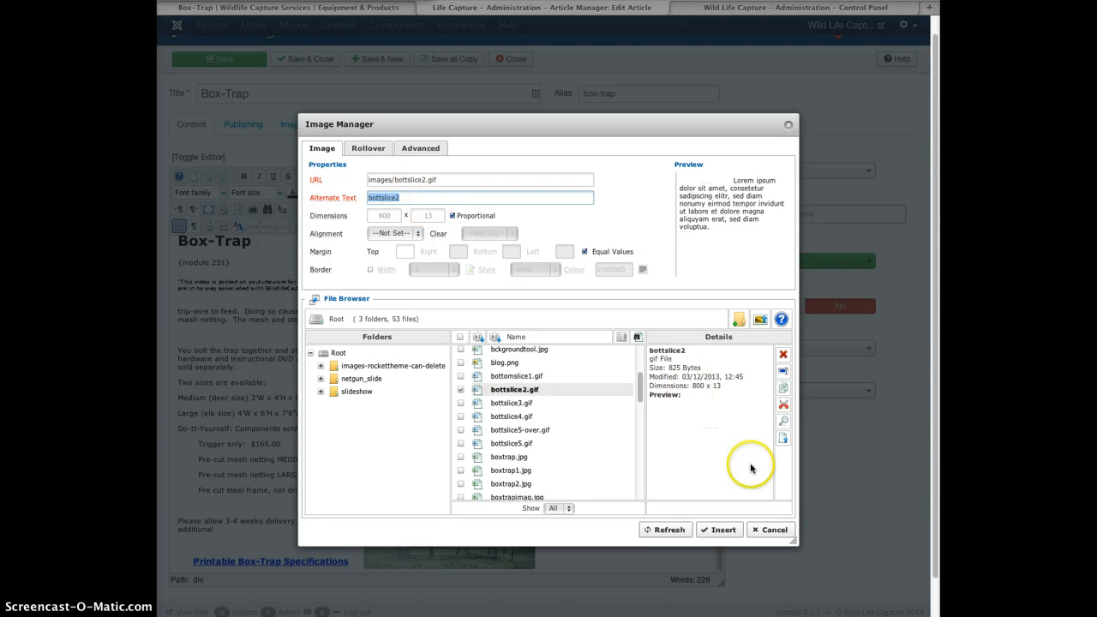
pyautogui.click(716, 530)
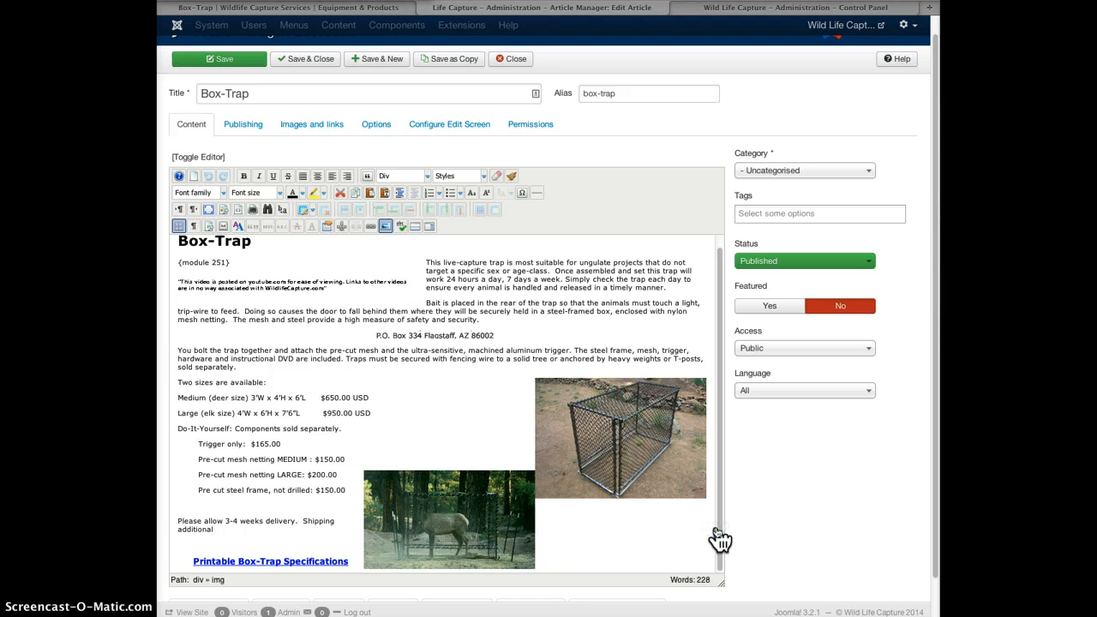
pyautogui.click(511, 337)
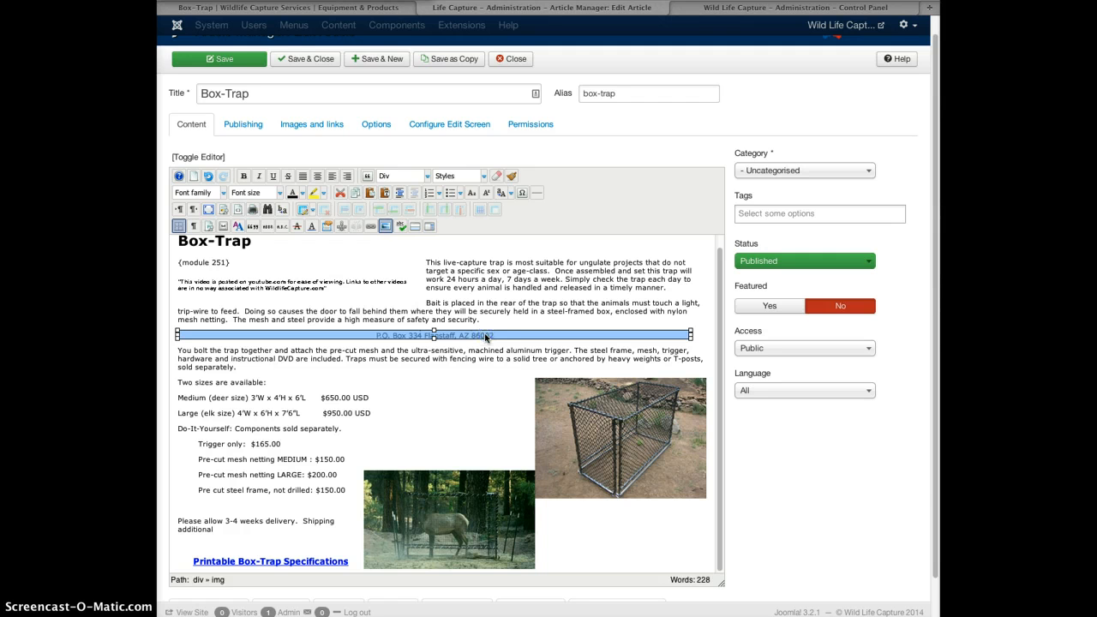
pyautogui.click(696, 334)
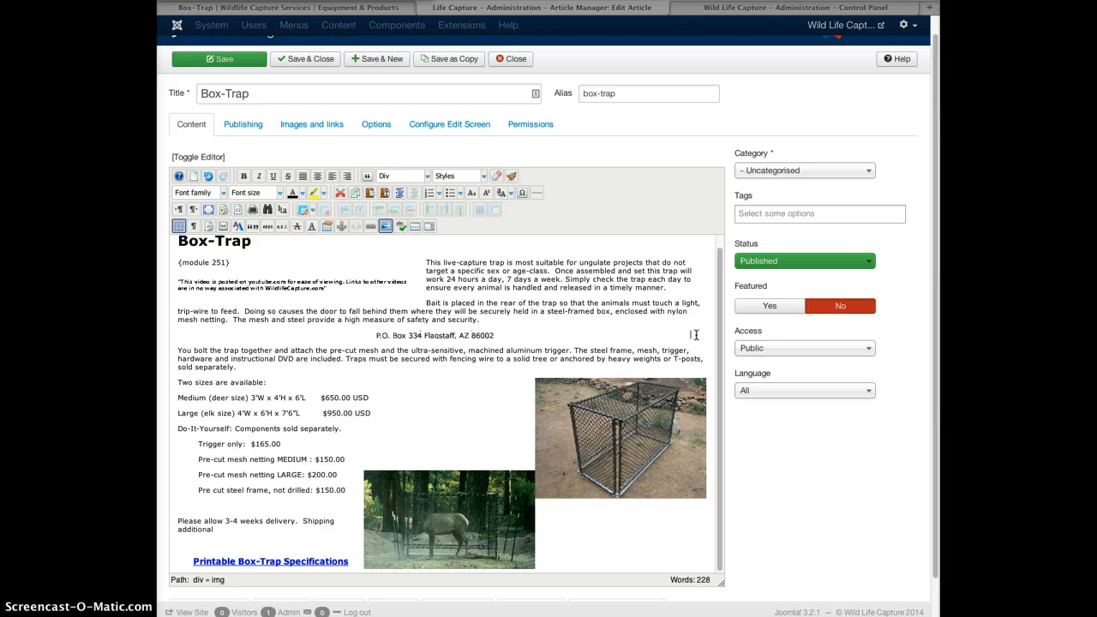
pyautogui.press('BackSpace')
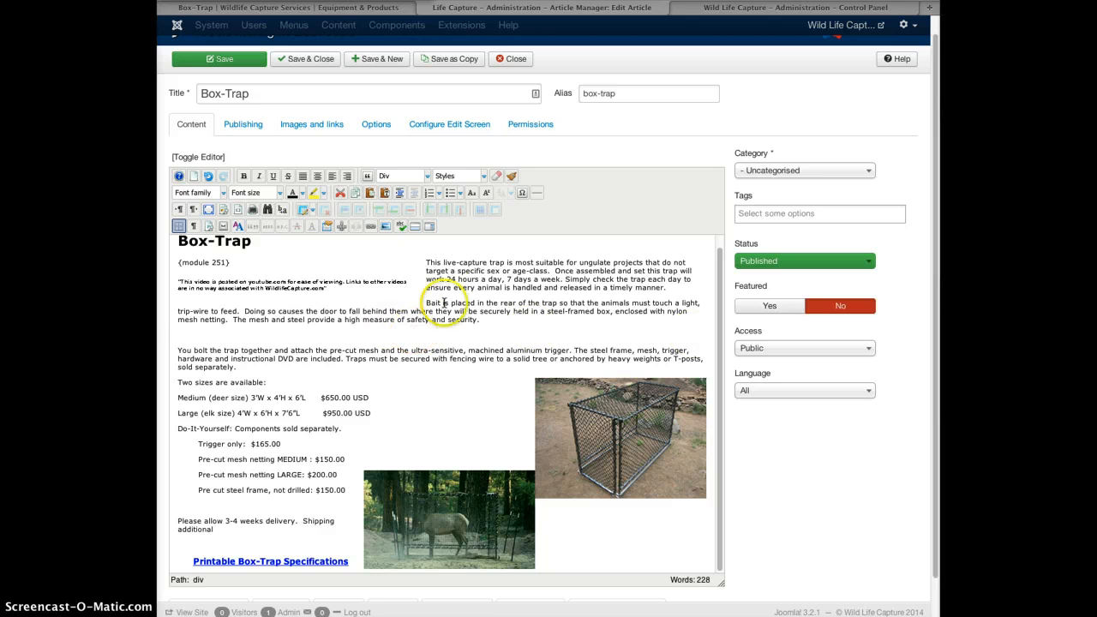
# Insert dropnet.jpg into the Box-Trap article through the image dialog.
pyautogui.click(384, 227)
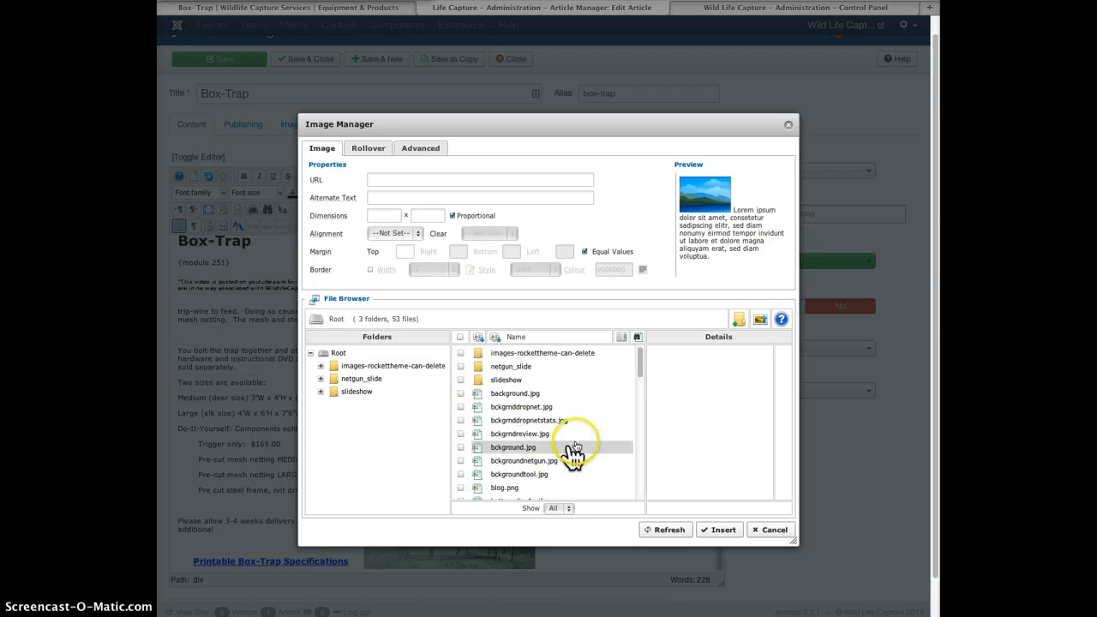
pyautogui.moveTo(640, 363); pyautogui.dragTo(645, 433)
pyautogui.click(514, 372)
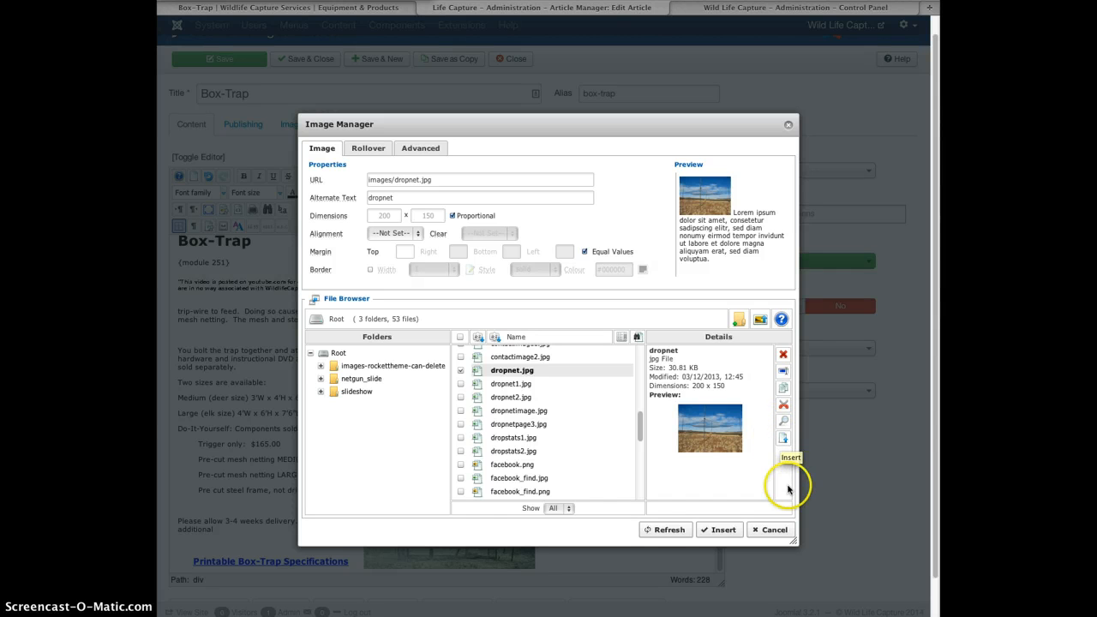
pyautogui.click(784, 438)
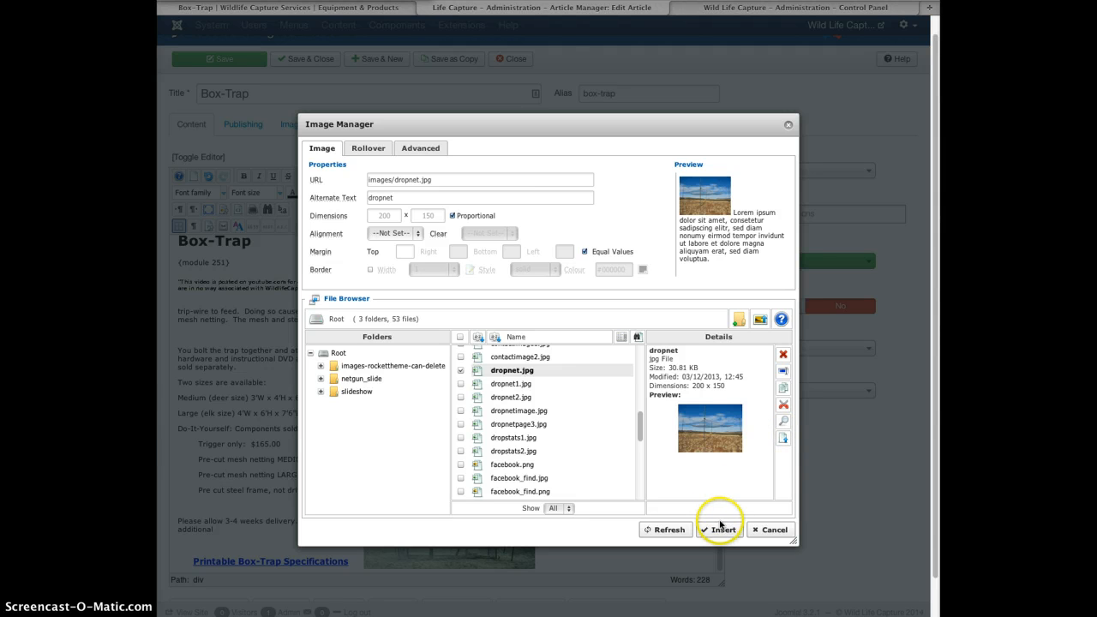
pyautogui.click(375, 198)
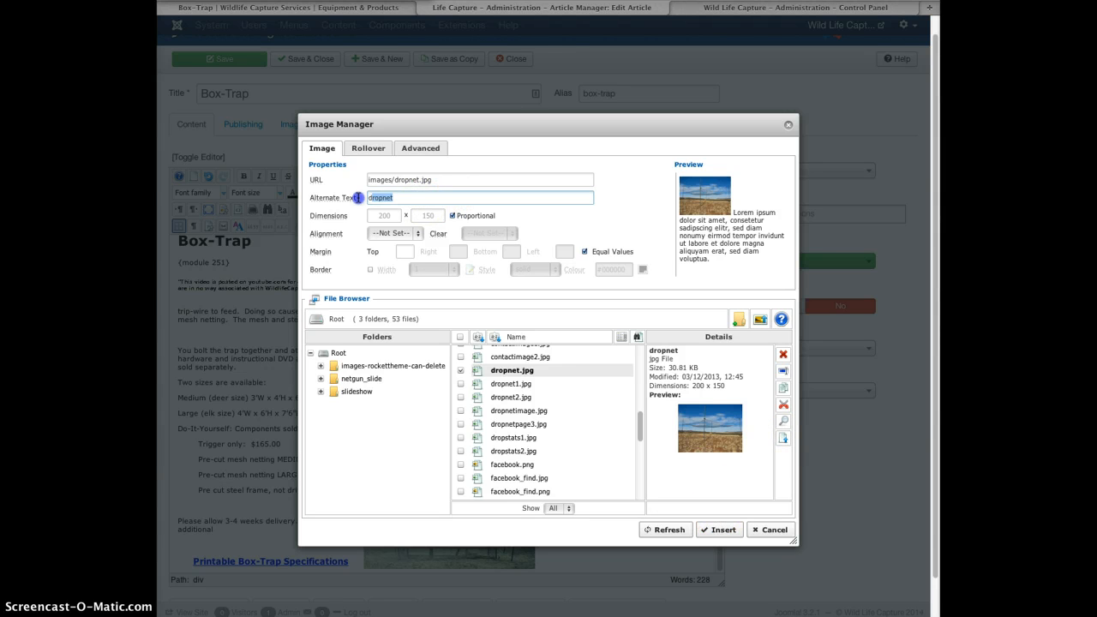
pyautogui.click(410, 198)
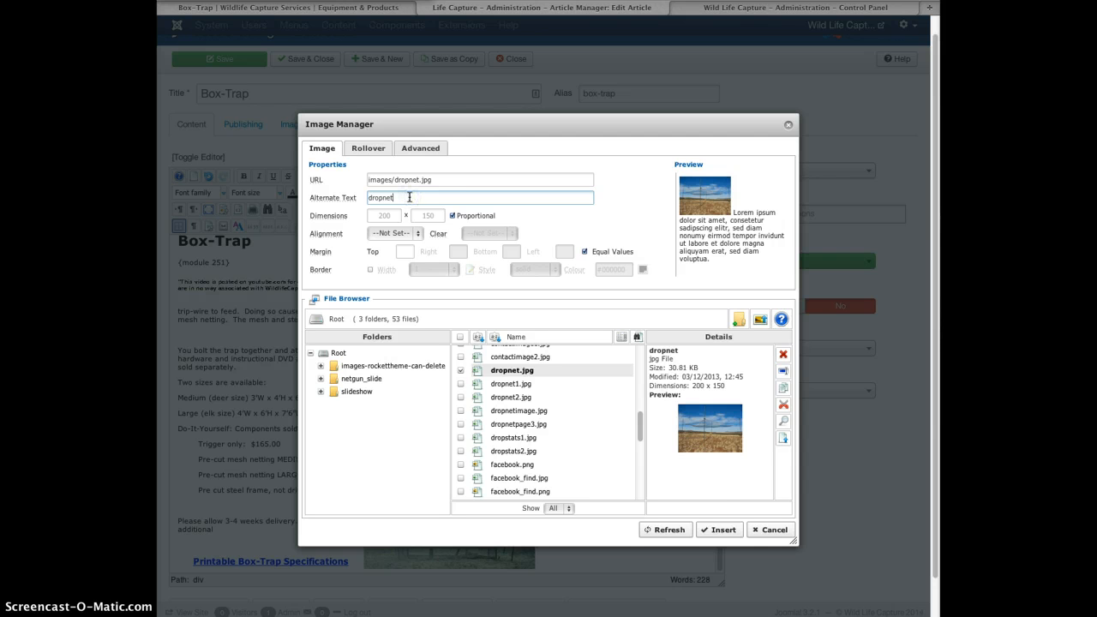
pyautogui.click(723, 531)
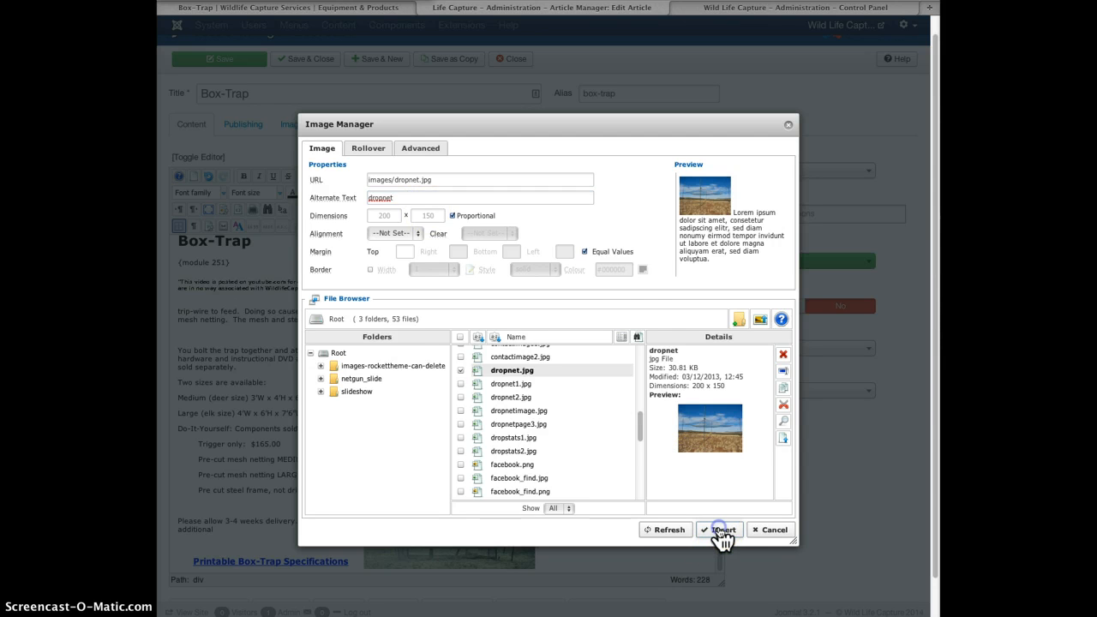
# Pull the 'You bolt' paragraph up beside the inserted net image.
pyautogui.click(270, 370)
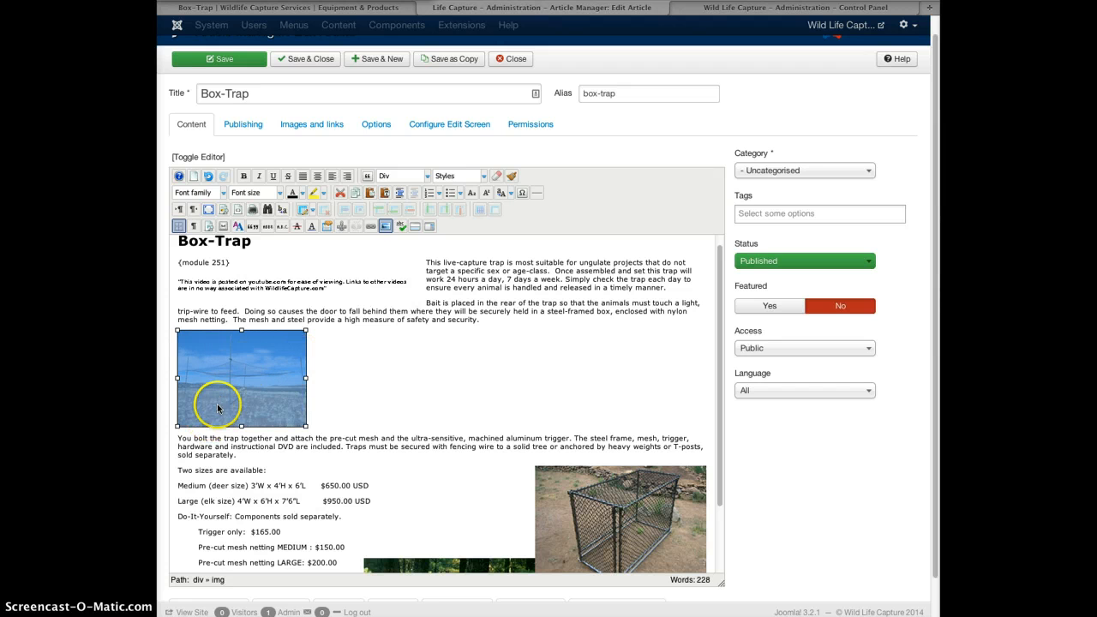
pyautogui.click(177, 439)
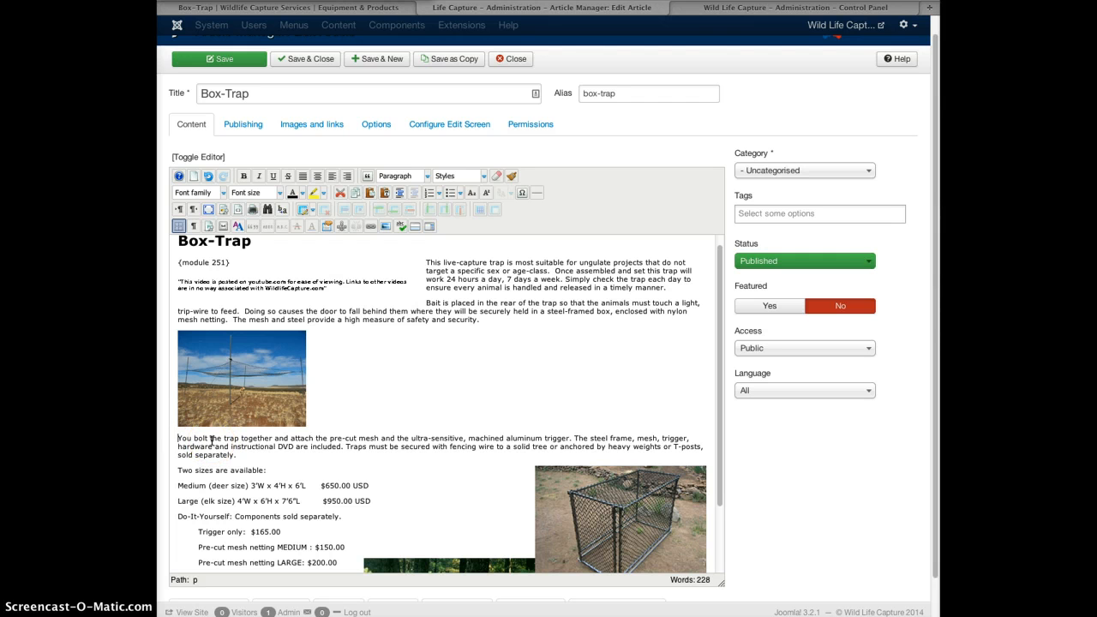
pyautogui.press('BackSpace')
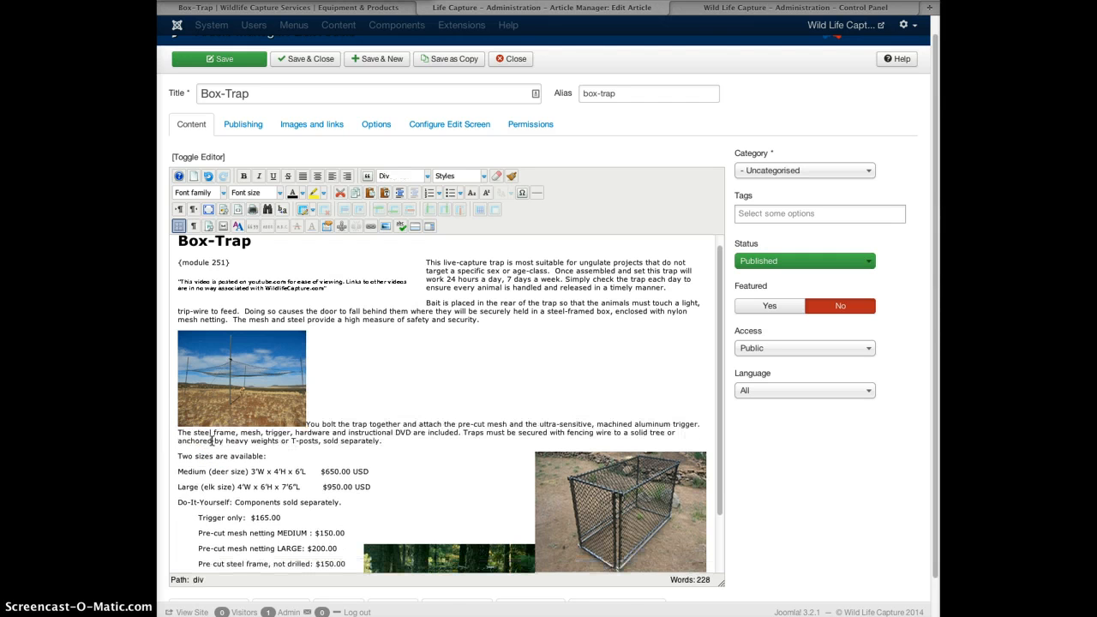
# Try Left alignment on the net image, cancel it, and close the article unsaved.
pyautogui.click(266, 371)
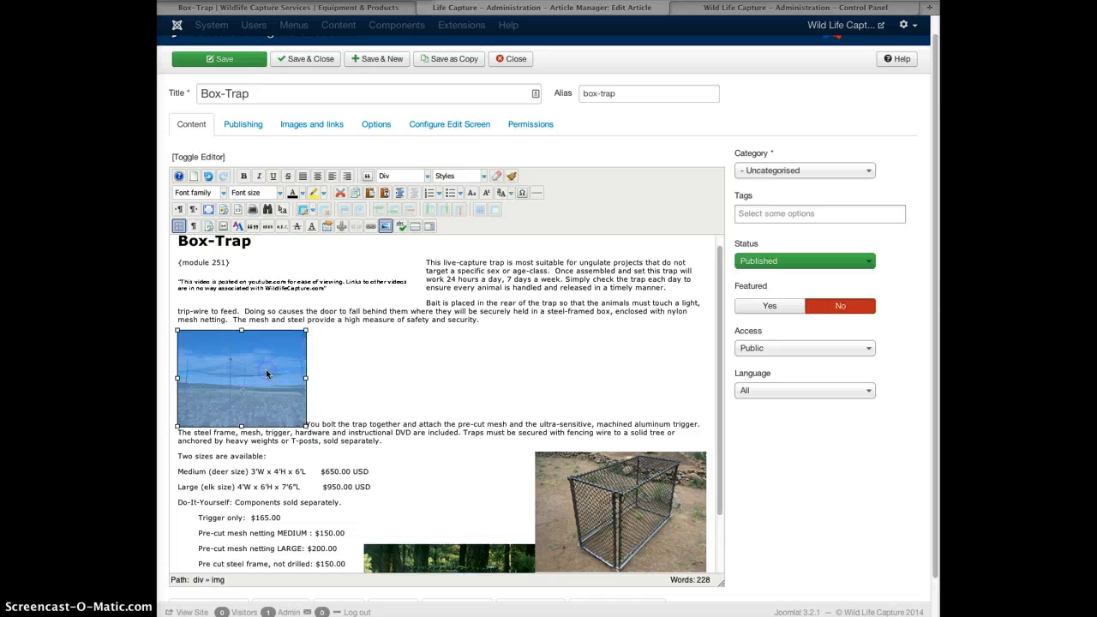
pyautogui.click(386, 227)
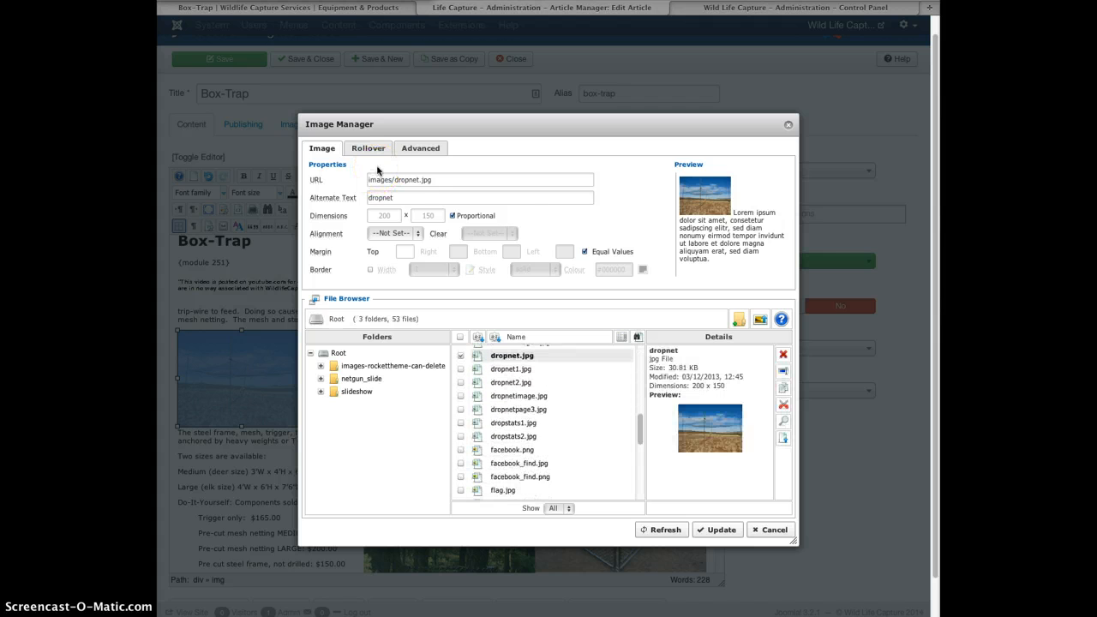
pyautogui.click(401, 234)
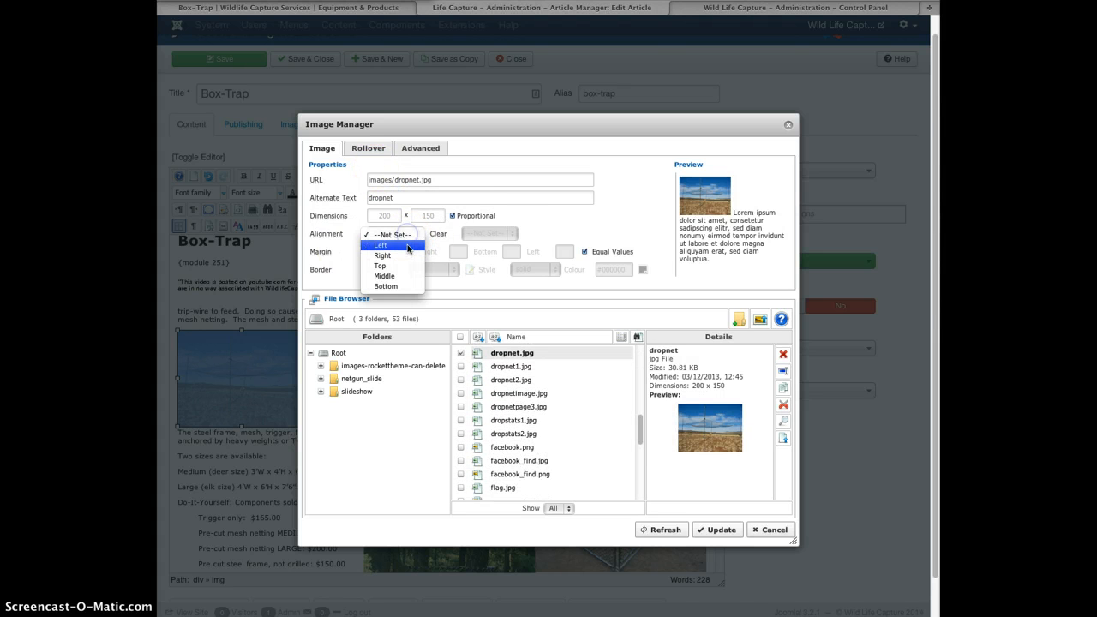
pyautogui.click(407, 247)
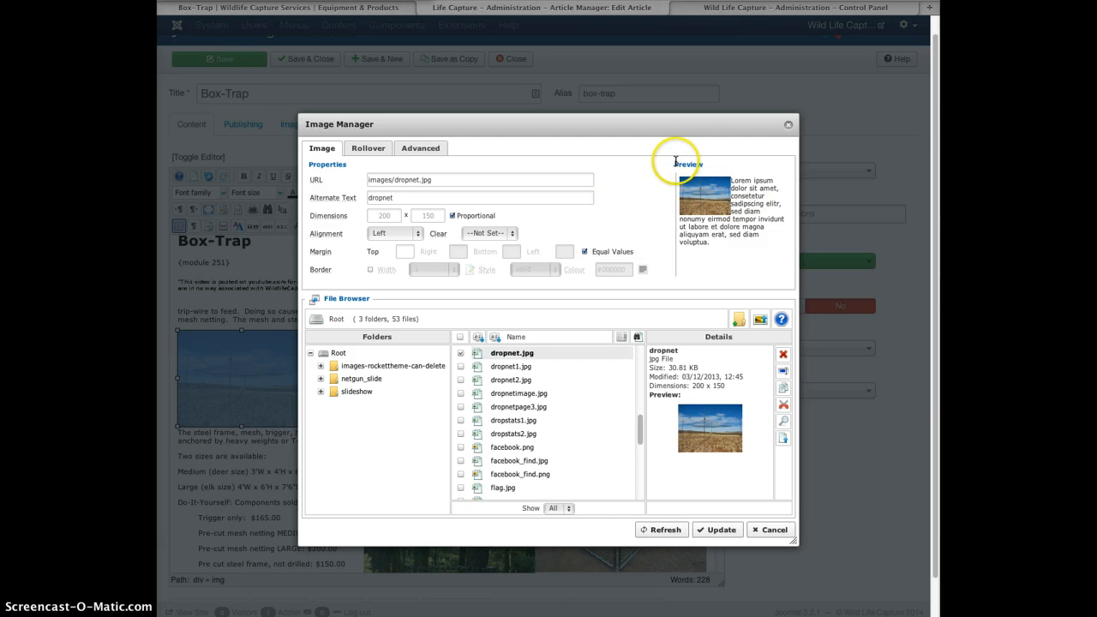
pyautogui.moveTo(675, 161); pyautogui.dragTo(752, 252)
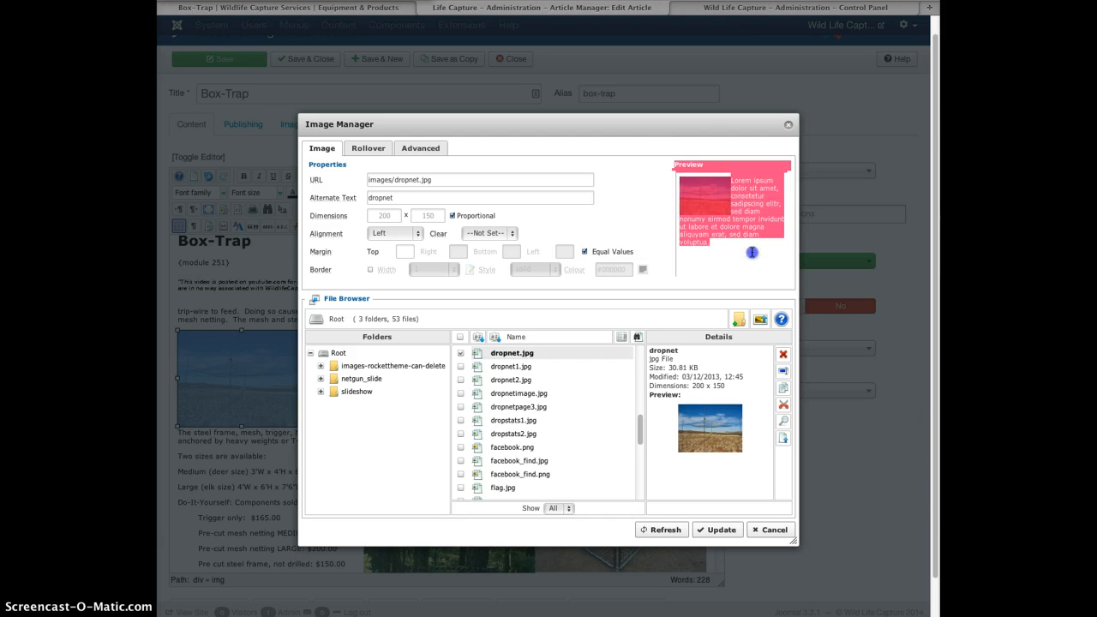
pyautogui.click(723, 234)
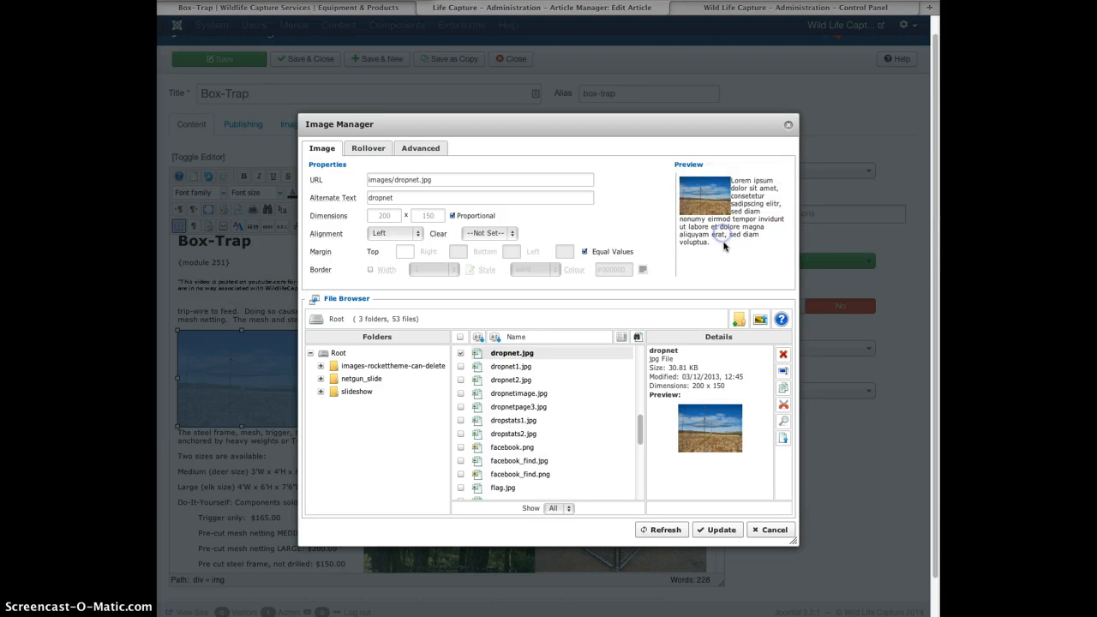
pyautogui.moveTo(722, 243); pyautogui.dragTo(676, 163)
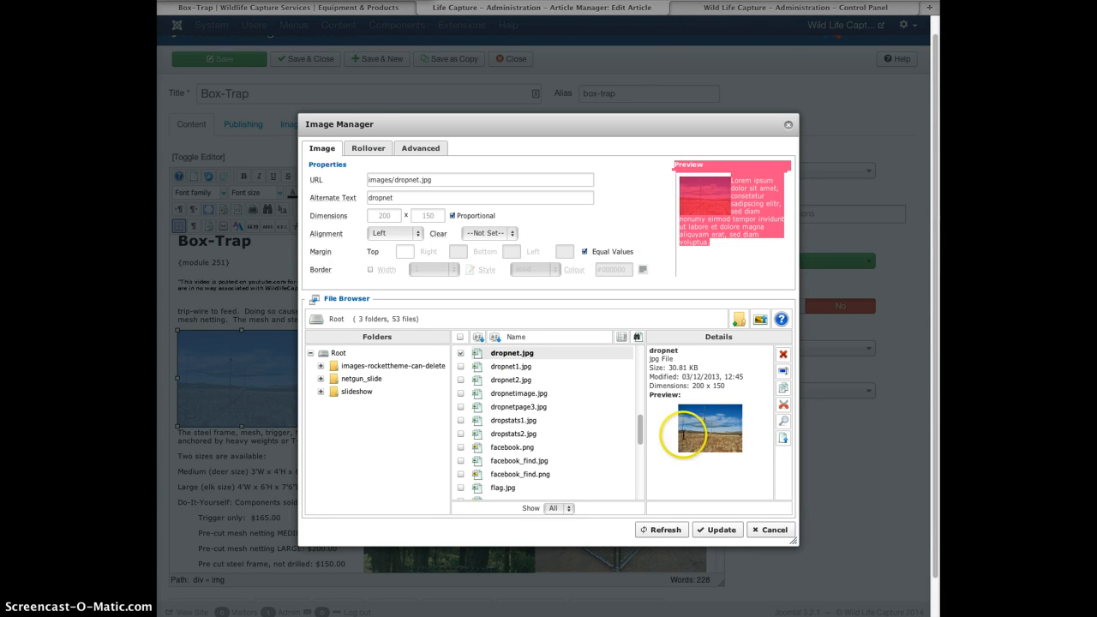
pyautogui.click(771, 531)
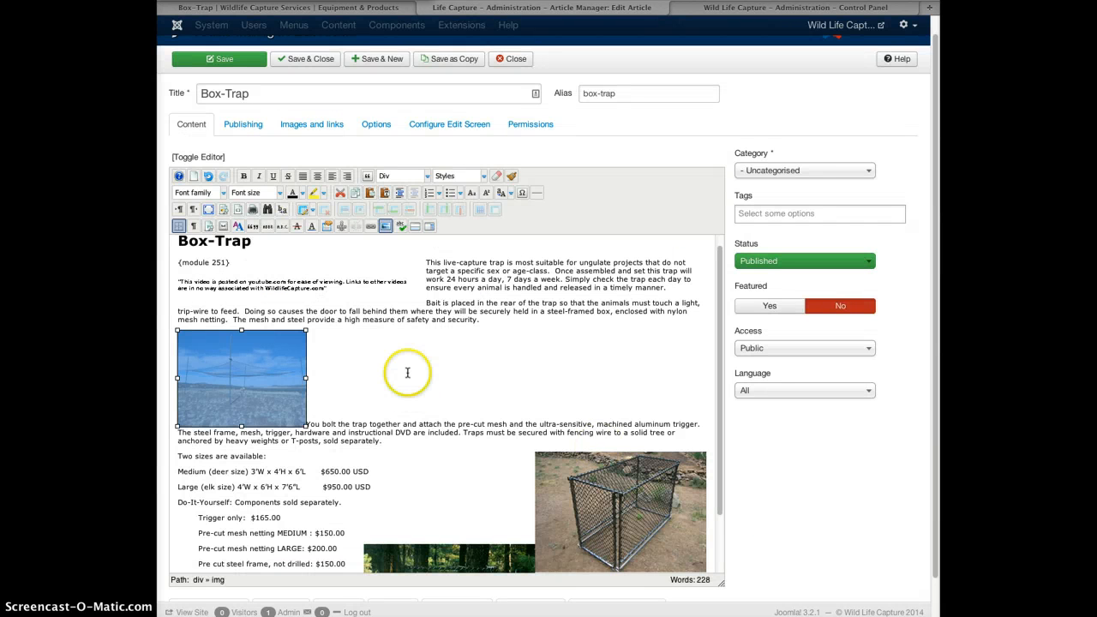
pyautogui.click(517, 60)
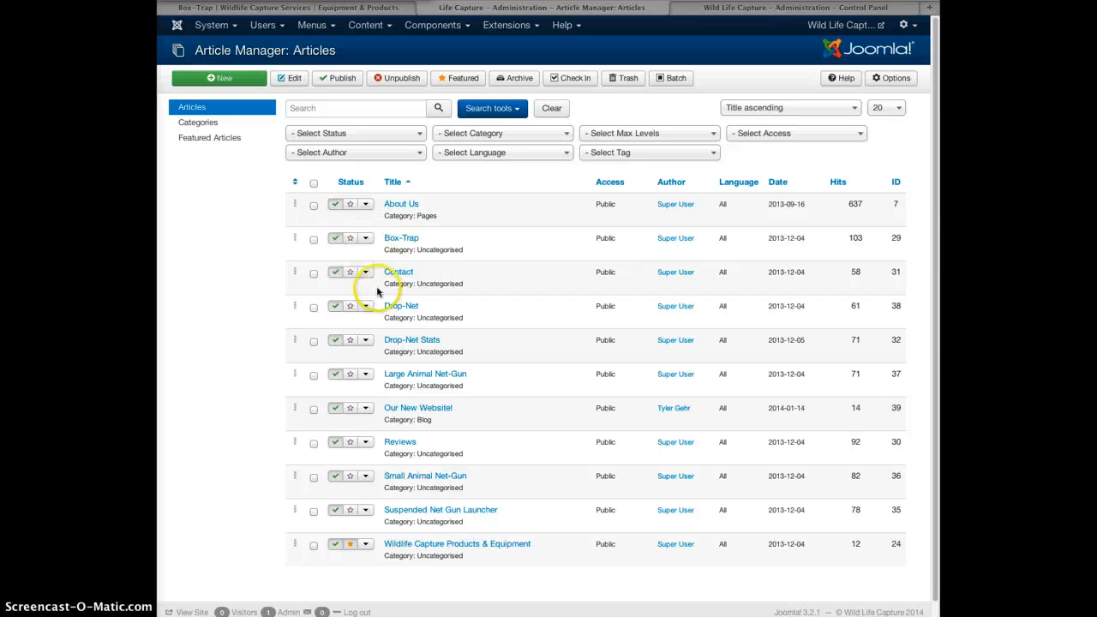
# Save Box-Trap as a copy retitled 'Box-Trap-test' and close it.
pyautogui.click(314, 240)
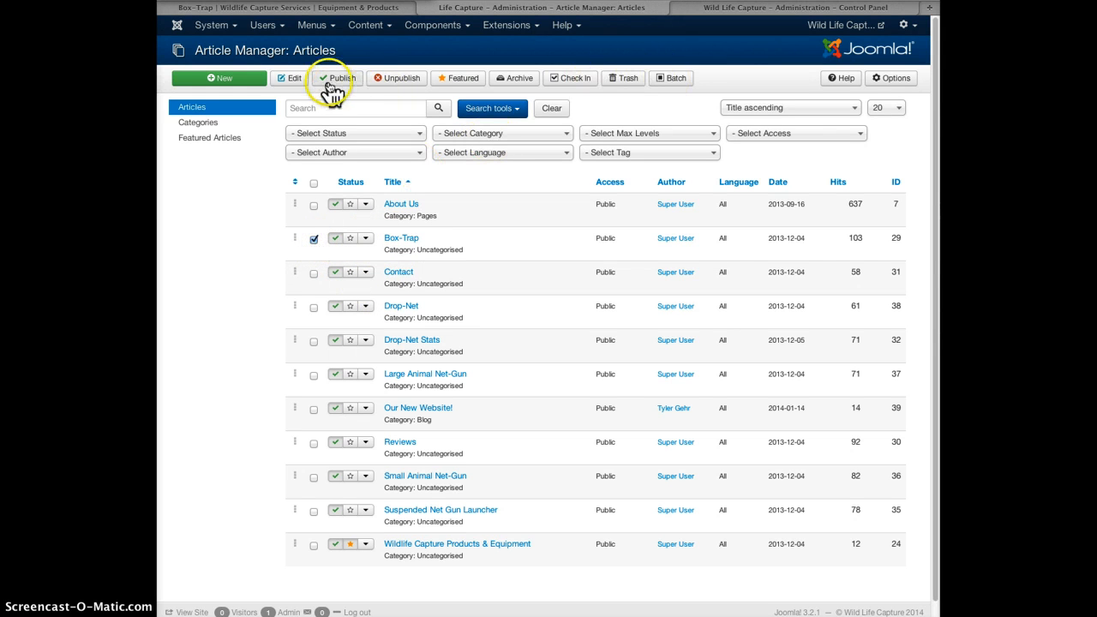
pyautogui.click(404, 239)
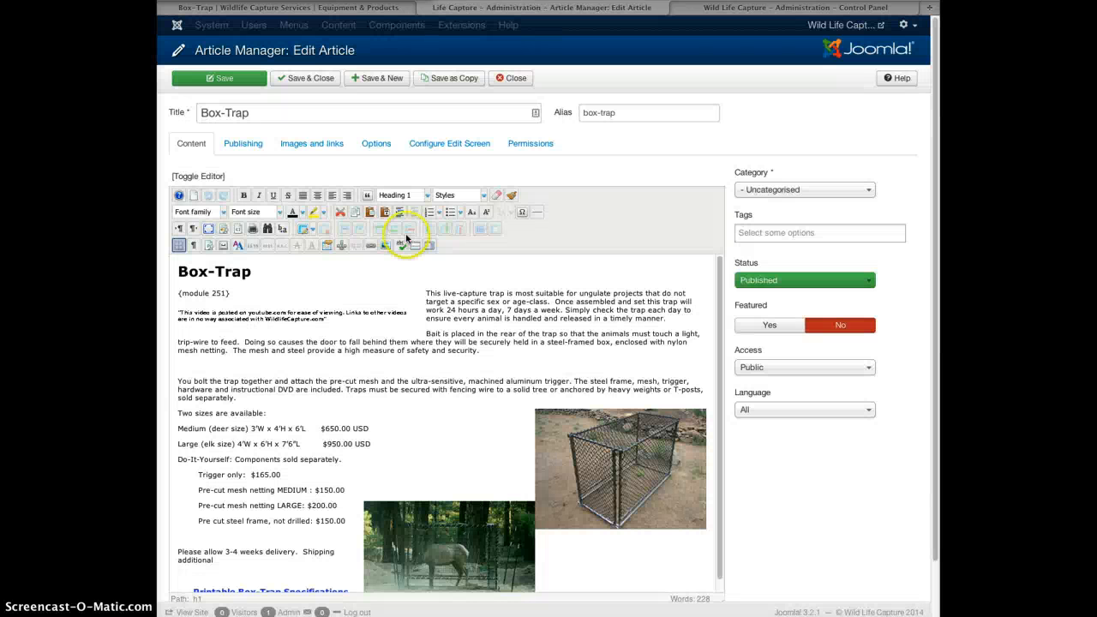
pyautogui.click(432, 78)
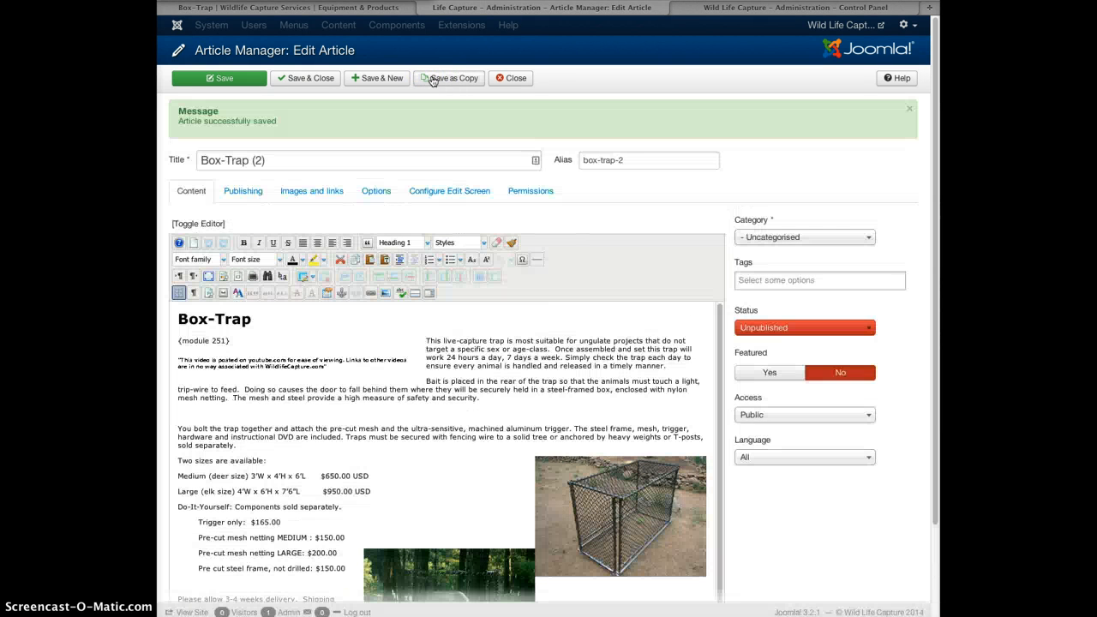
pyautogui.moveTo(254, 161); pyautogui.dragTo(321, 167)
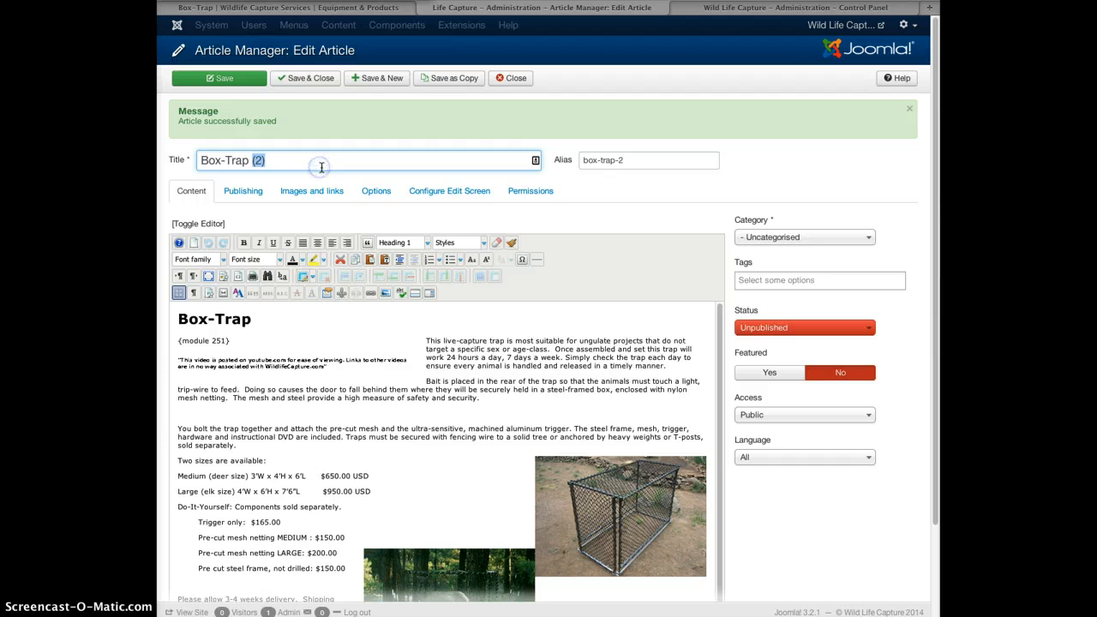
pyautogui.write('0')
pyautogui.click(323, 81)
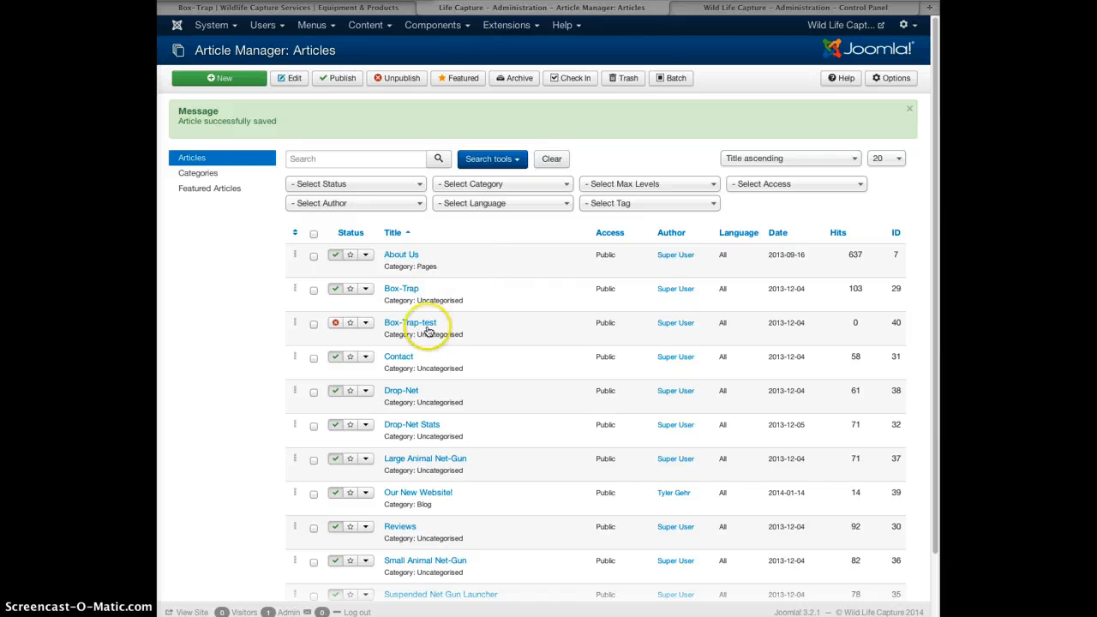
# Publish the Box-Trap-test article (ID 40), then open it and close it unchanged.
pyautogui.click(336, 326)
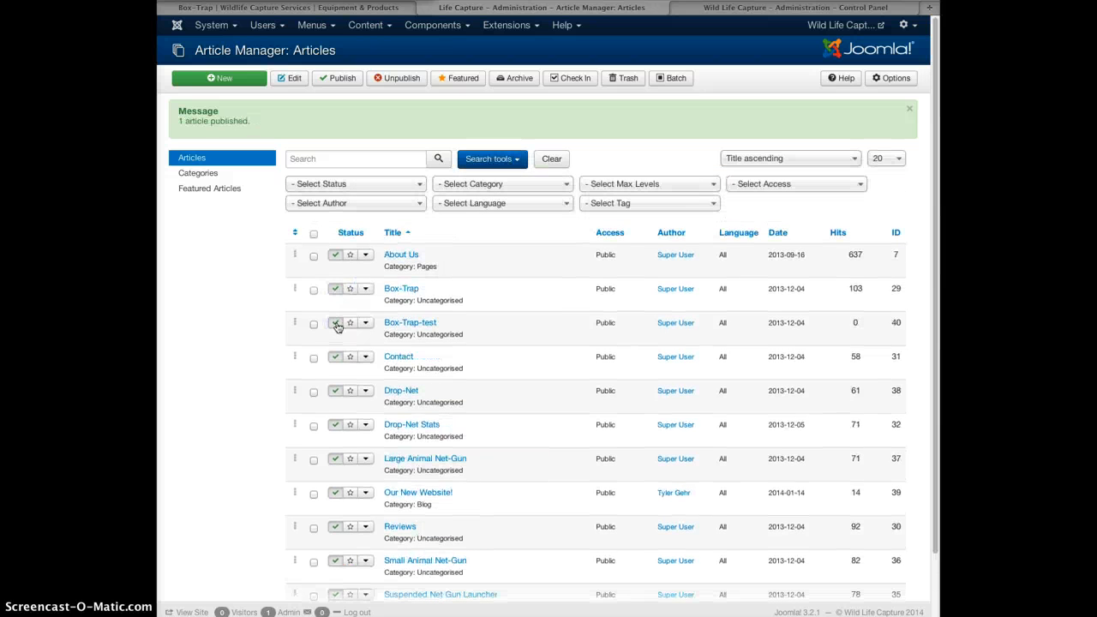
pyautogui.click(401, 324)
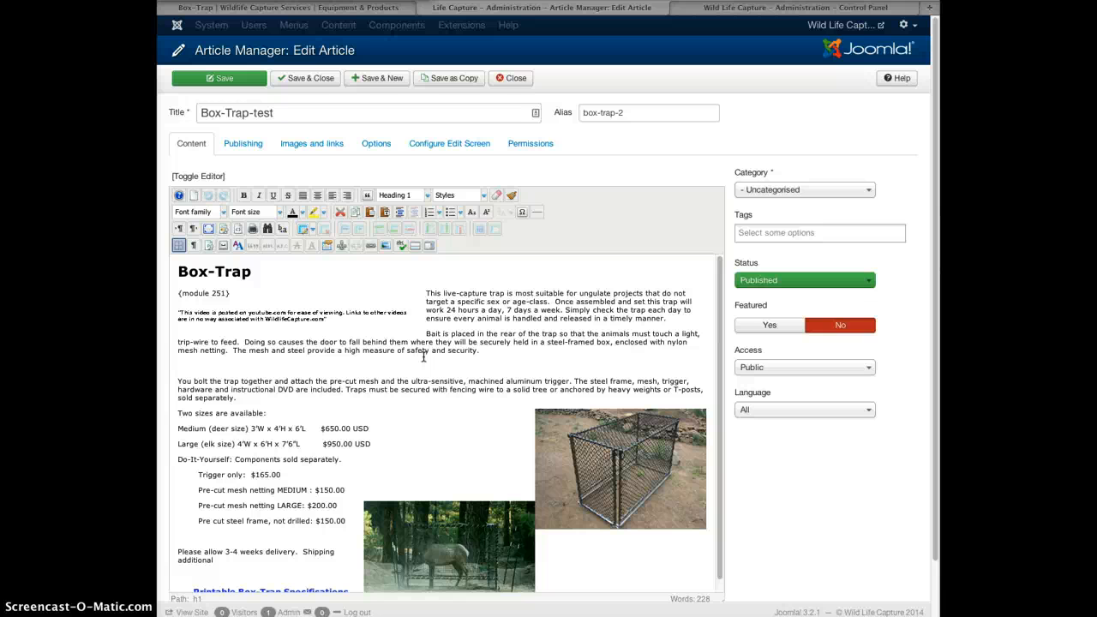
pyautogui.click(512, 79)
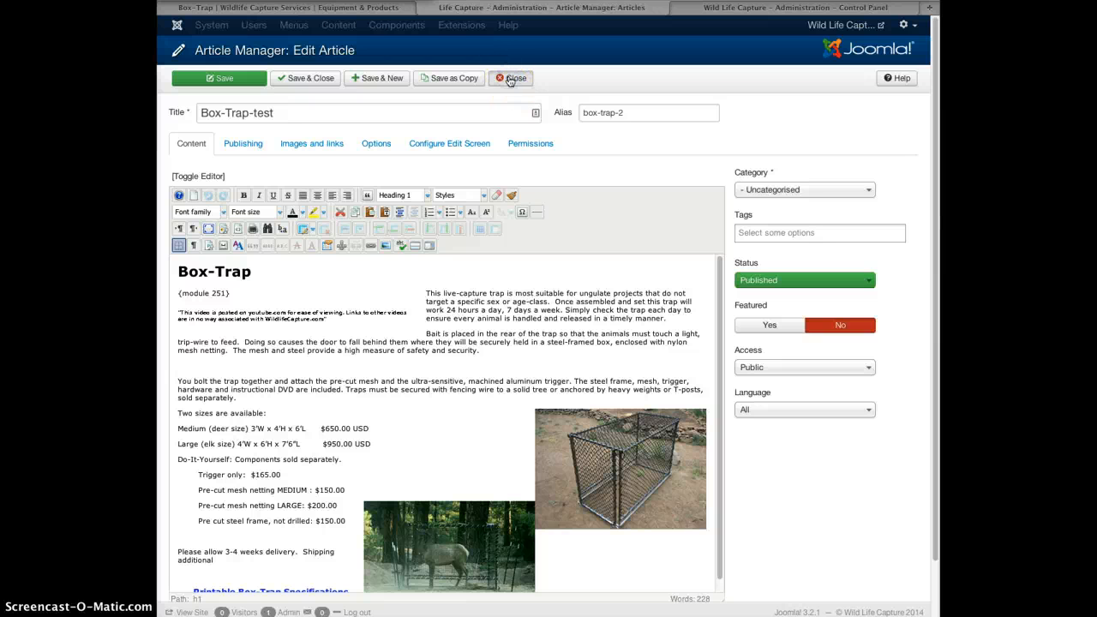
pyautogui.click(311, 26)
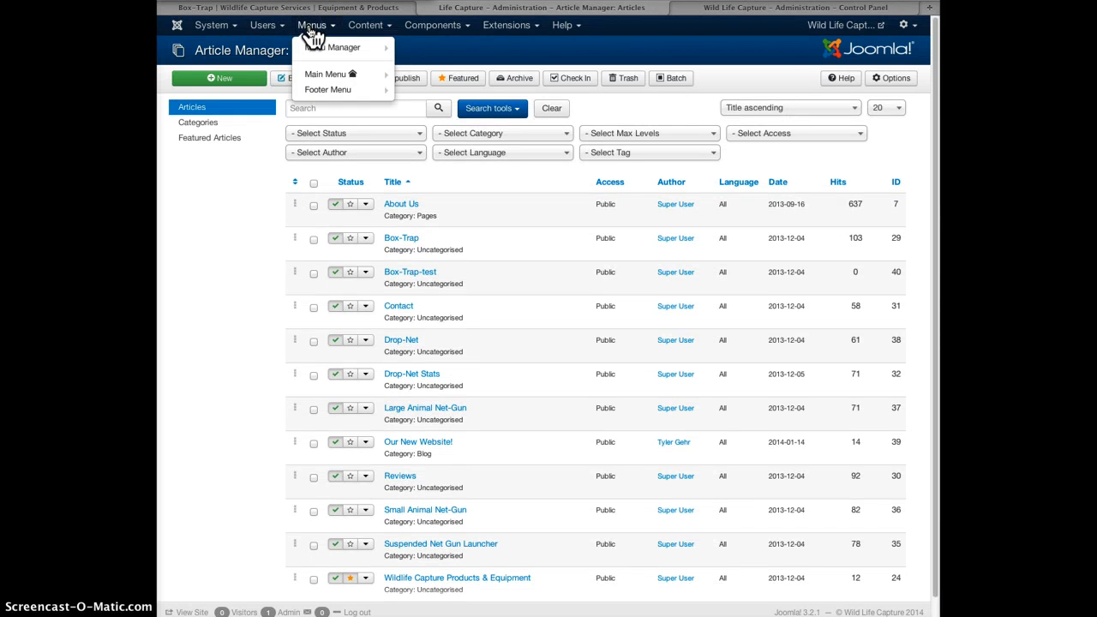
# Check the Main Menu items, switch to the Footer Menu, and start a new menu item.
pyautogui.moveTo(320, 81)
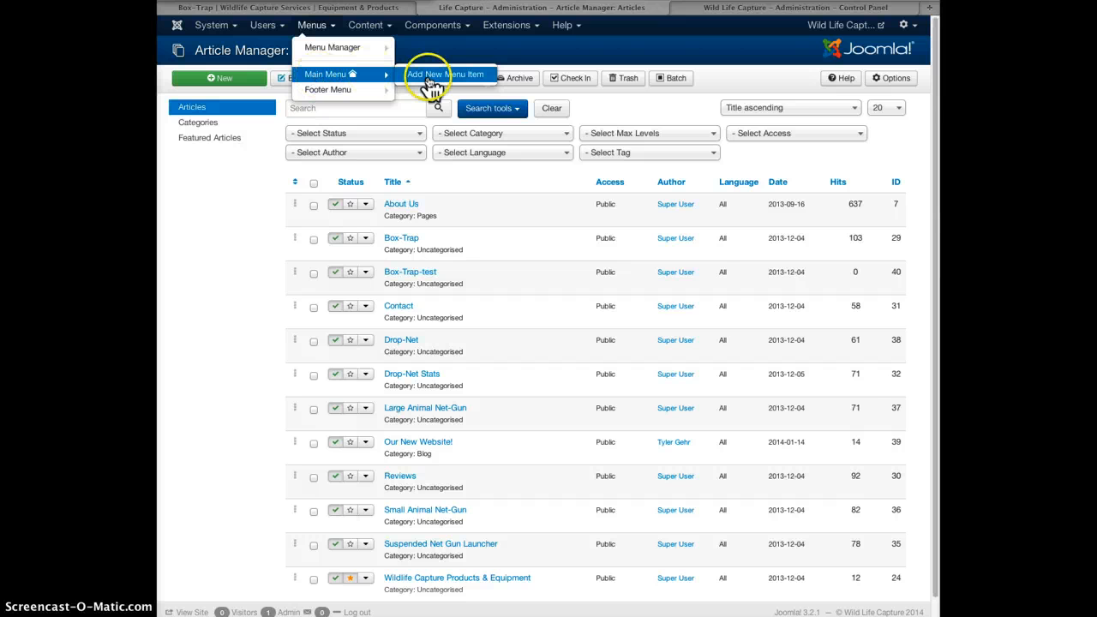
pyautogui.click(354, 79)
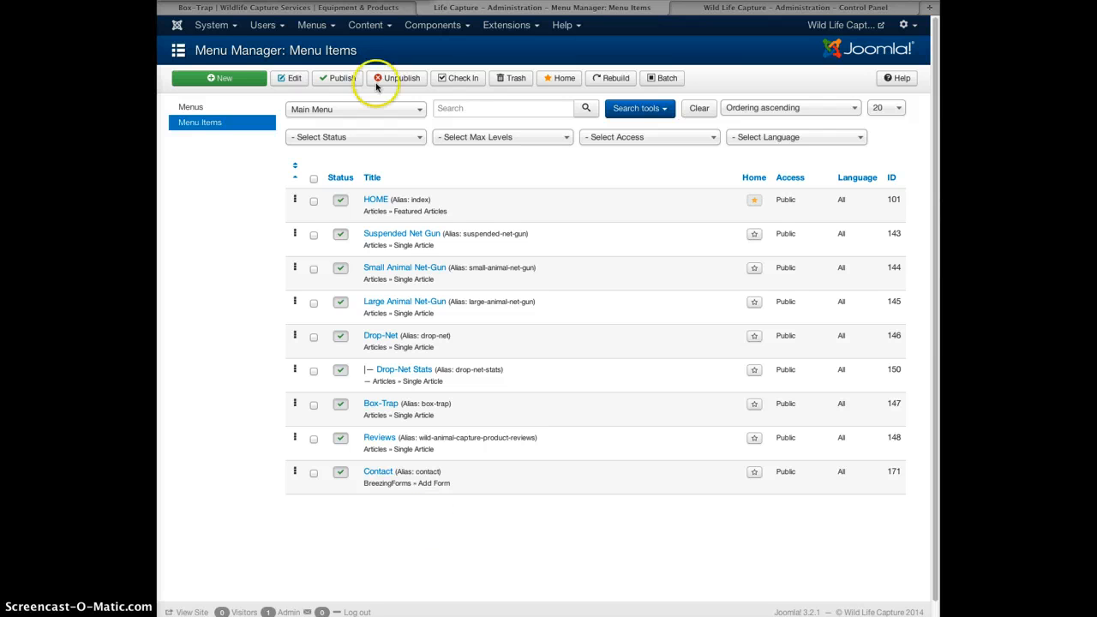
pyautogui.click(313, 31)
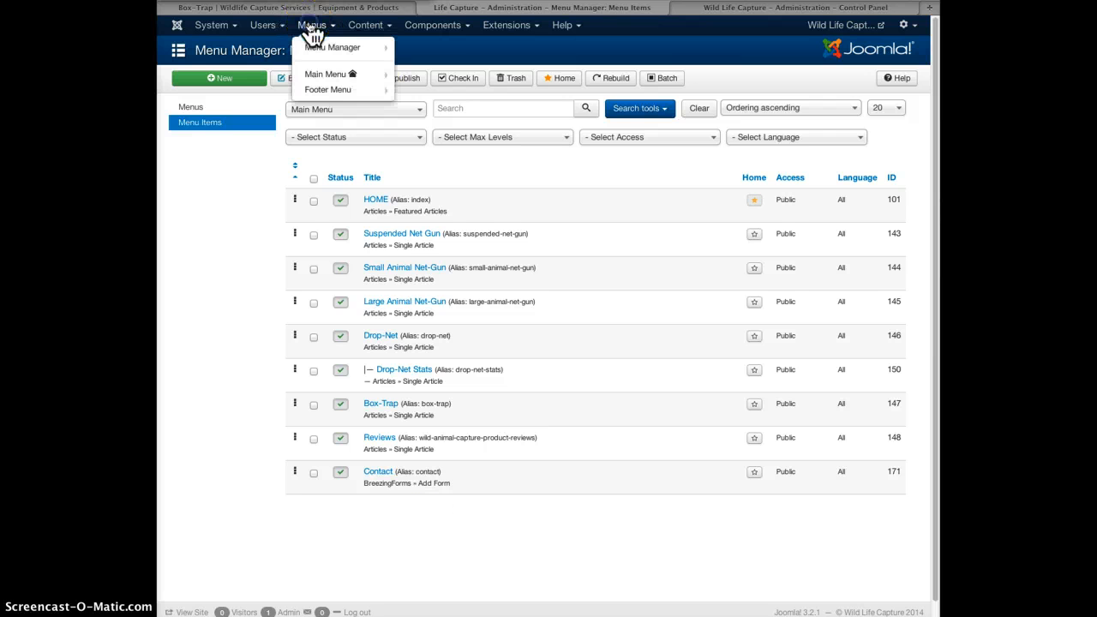
pyautogui.click(315, 92)
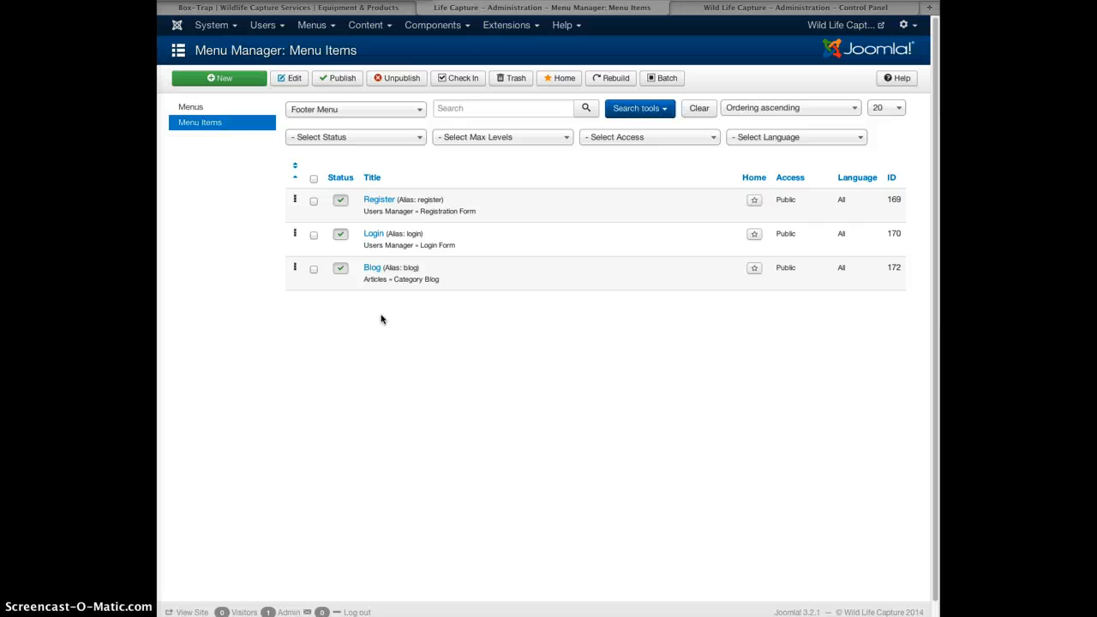
pyautogui.click(216, 79)
# Title the new Footer Menu item 'Test' with the alias 'test'.
pyautogui.click(290, 113)
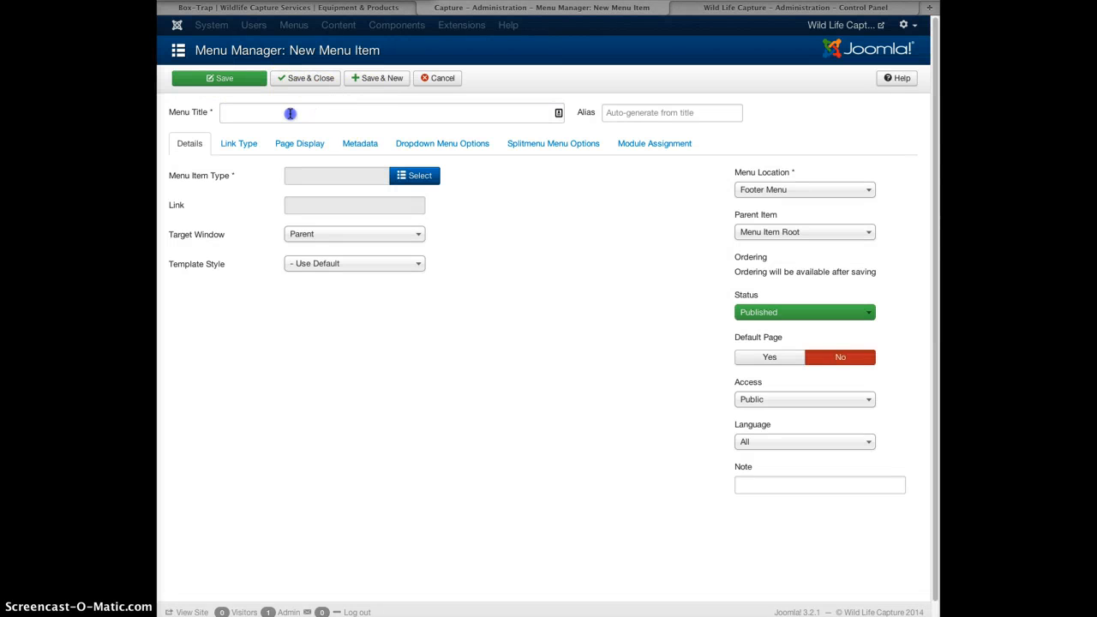
pyautogui.write('Test')
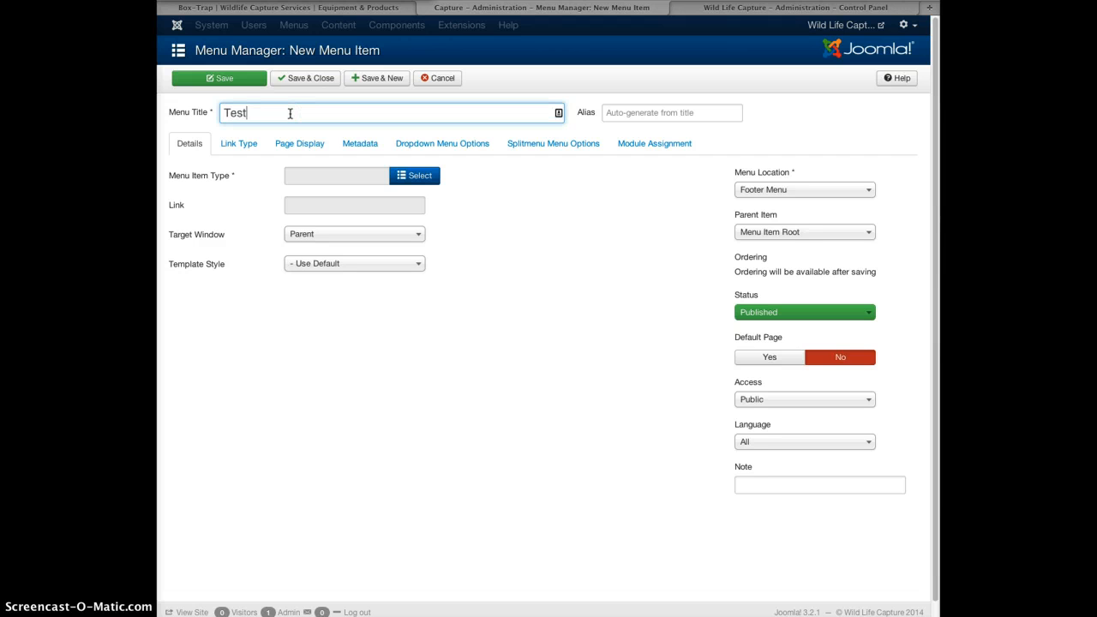
pyautogui.click(632, 113)
pyautogui.write('test')
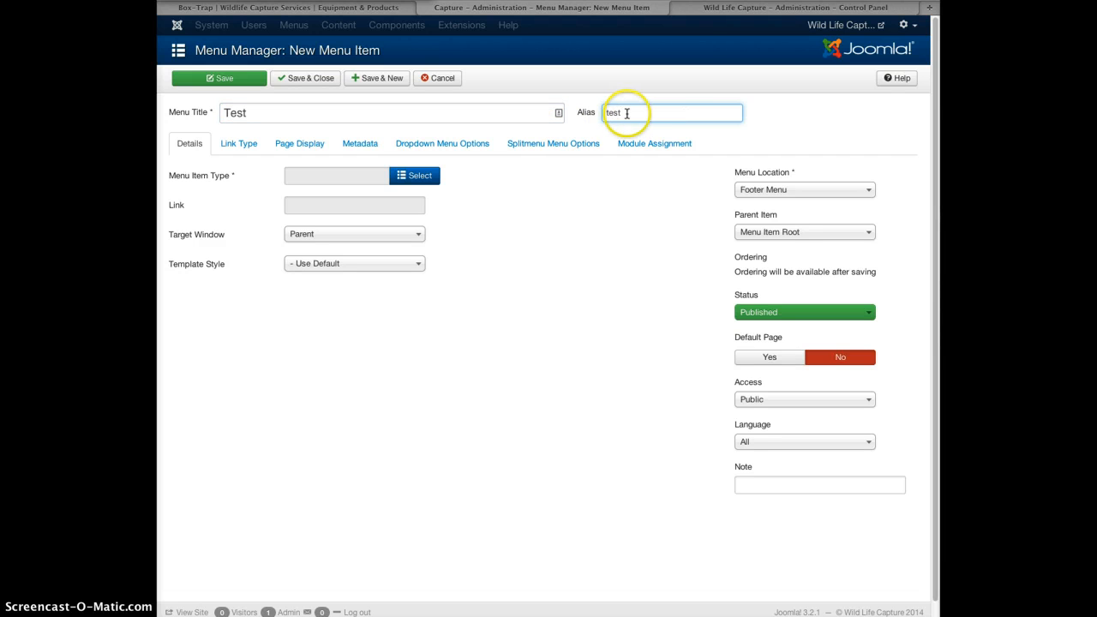
pyautogui.moveTo(632, 113); pyautogui.dragTo(602, 112)
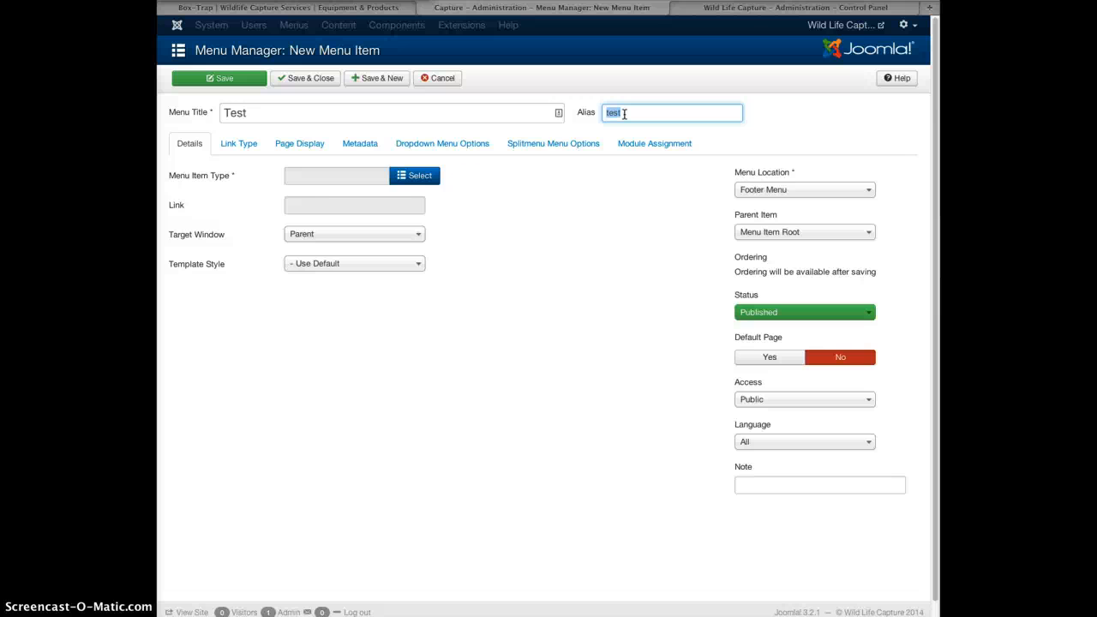
# Set the menu item type to Articles > Single Article.
pyautogui.click(418, 178)
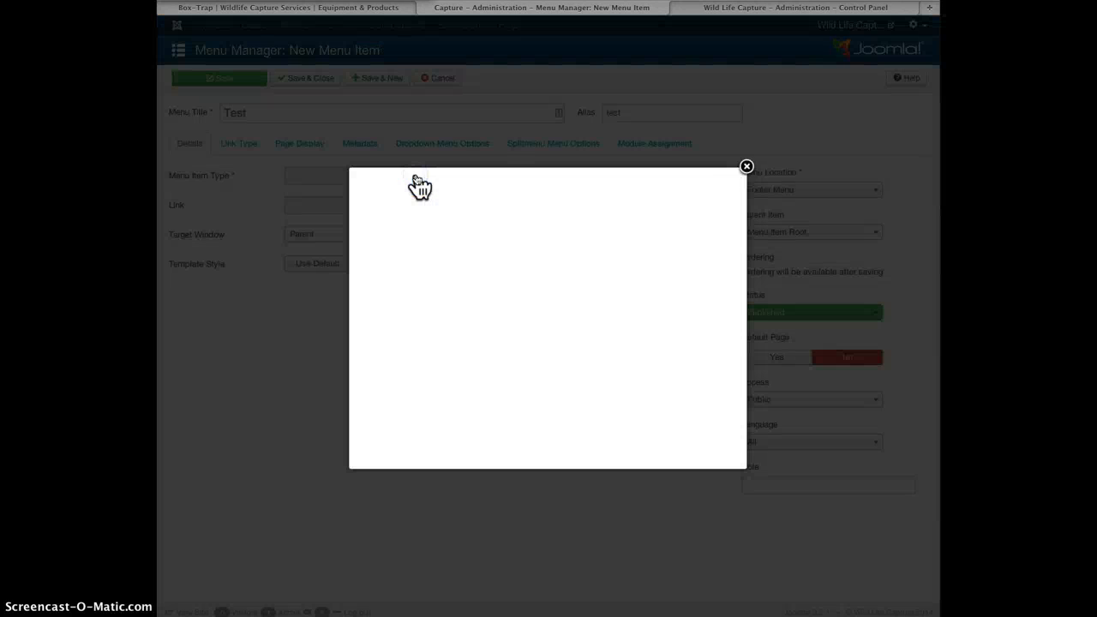
pyautogui.click(411, 187)
pyautogui.click(410, 186)
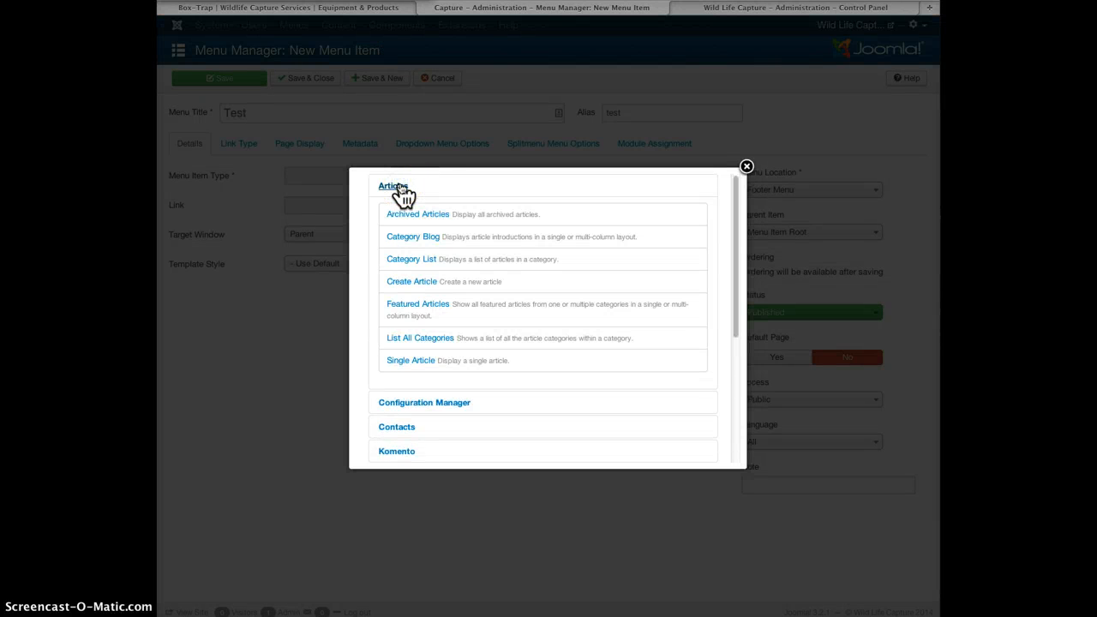
pyautogui.click(415, 360)
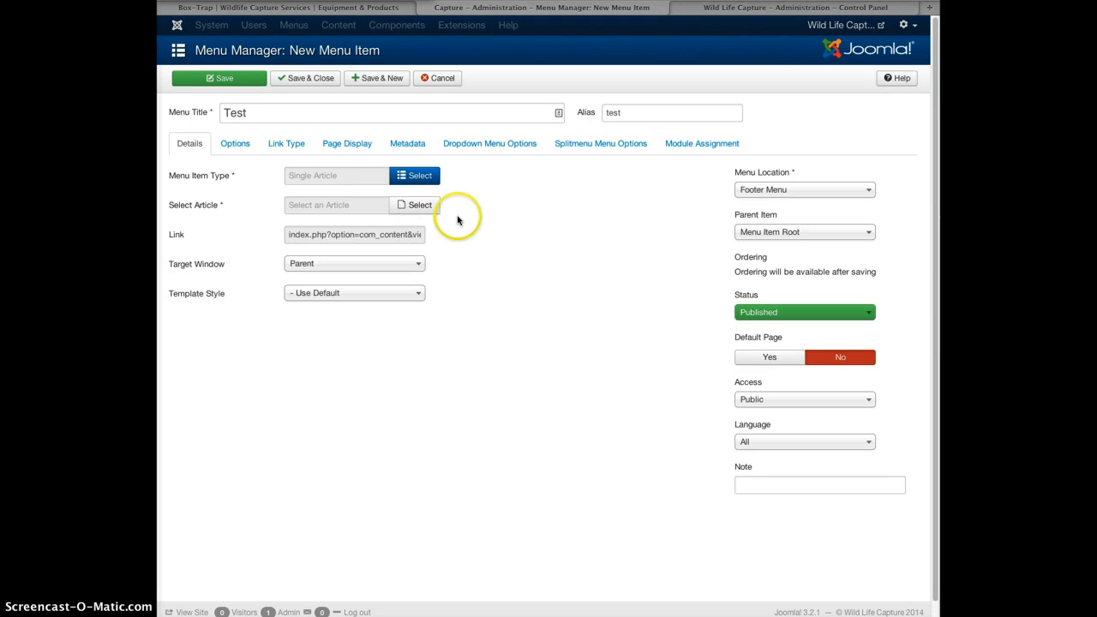
# Link the item to the Box-Trap-test article, save and close it, and return to the Box-Trap site.
pyautogui.click(420, 209)
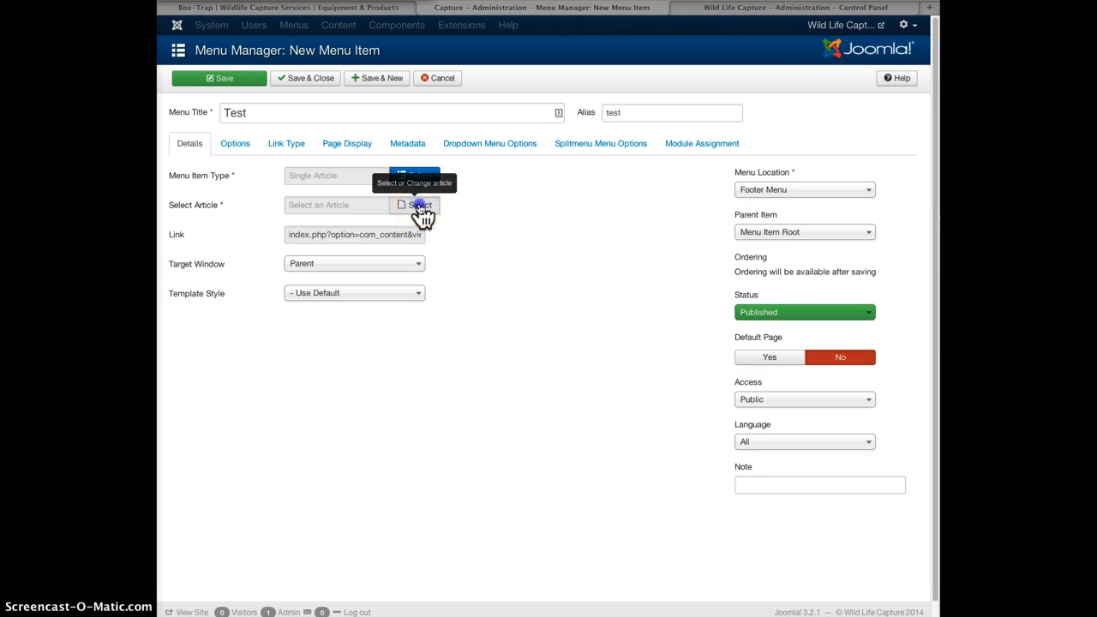
pyautogui.click(407, 187)
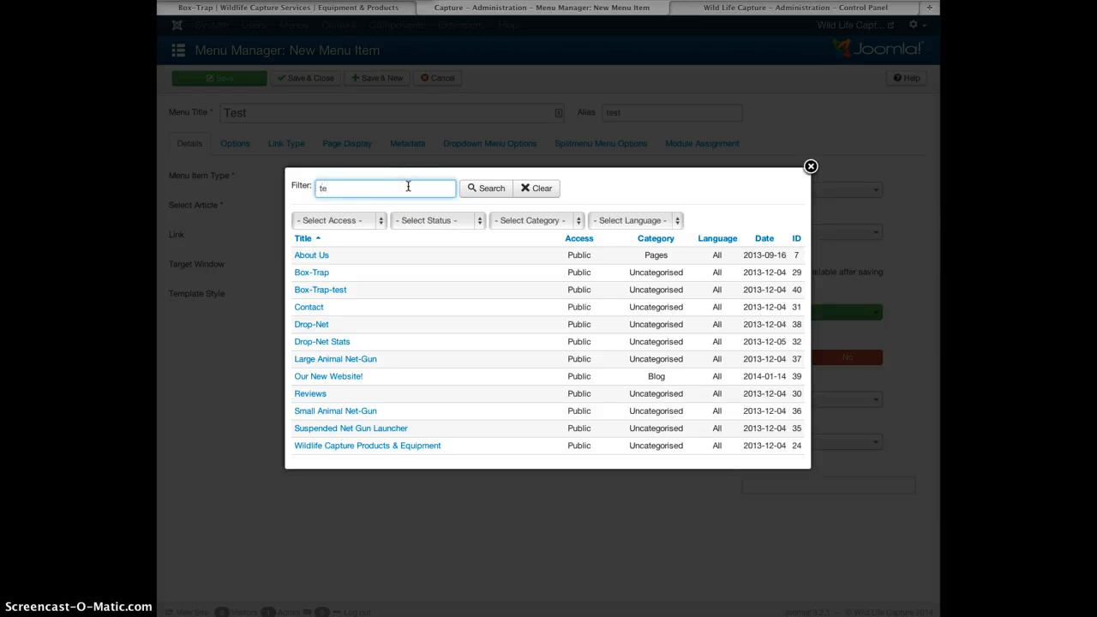
pyautogui.click(485, 190)
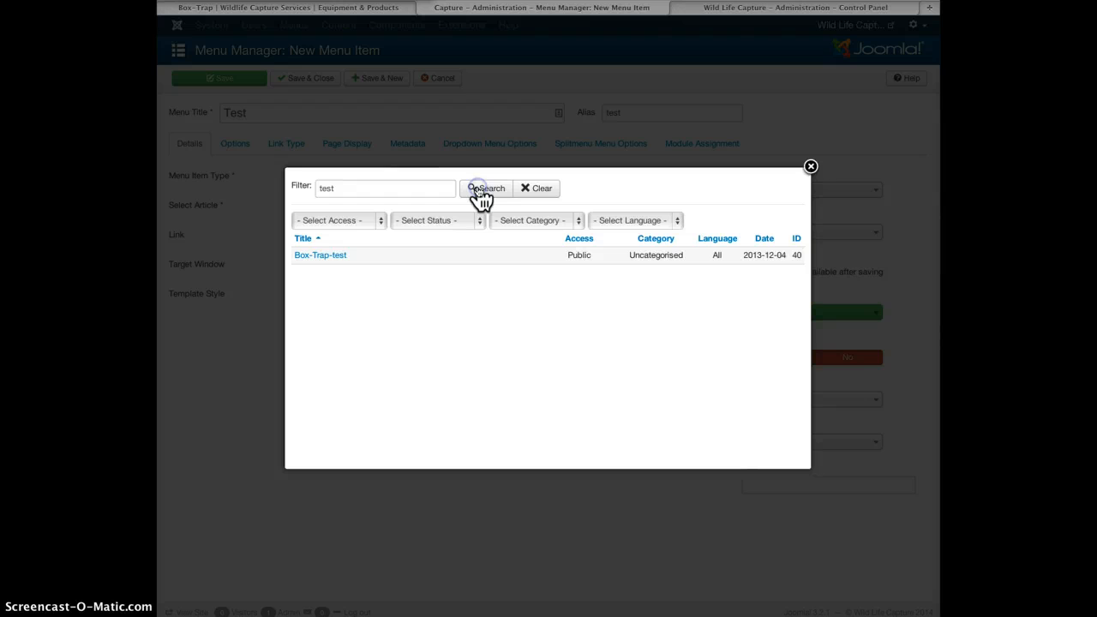
pyautogui.click(328, 256)
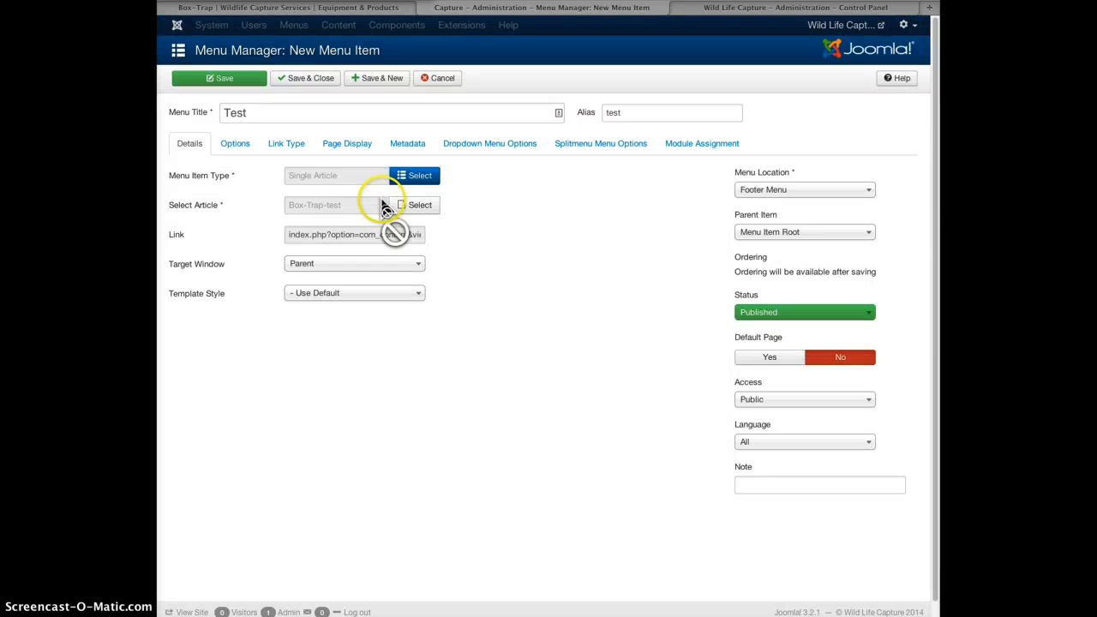
pyautogui.click(305, 80)
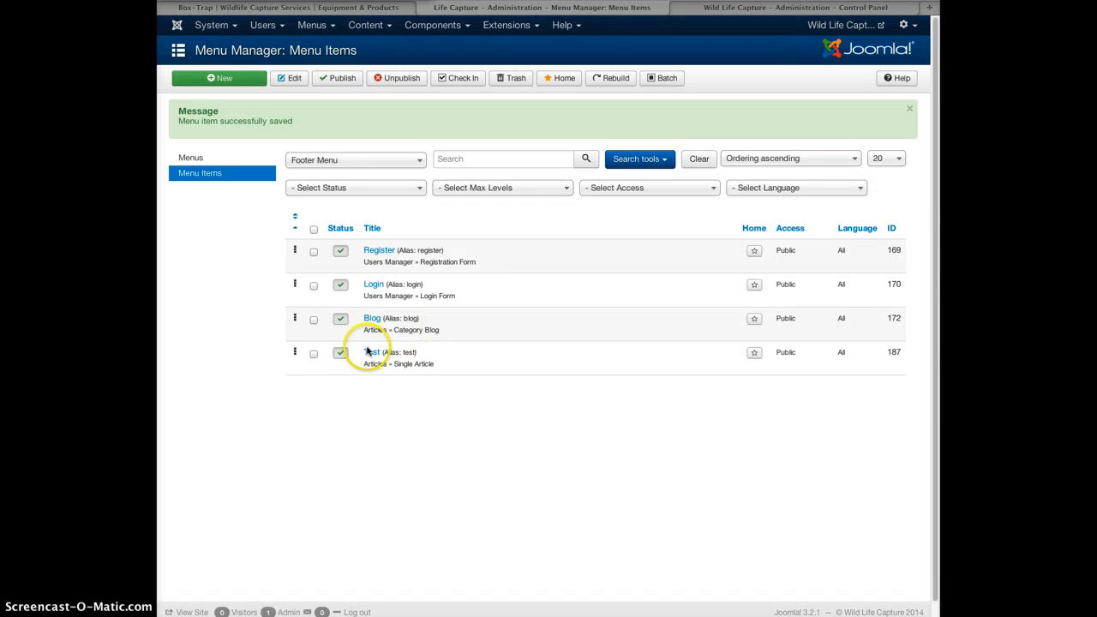
pyautogui.click(343, 10)
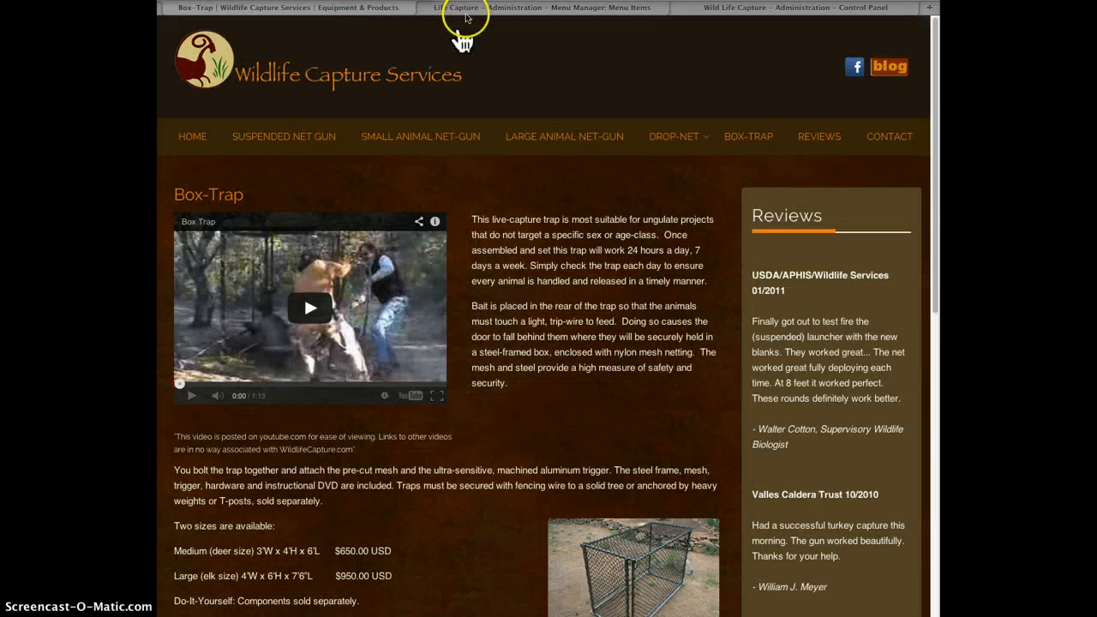
# Replace 'box-trap' with 'test' in the site address to load the new page, then return to Joomla.
pyautogui.moveTo(447, 13)
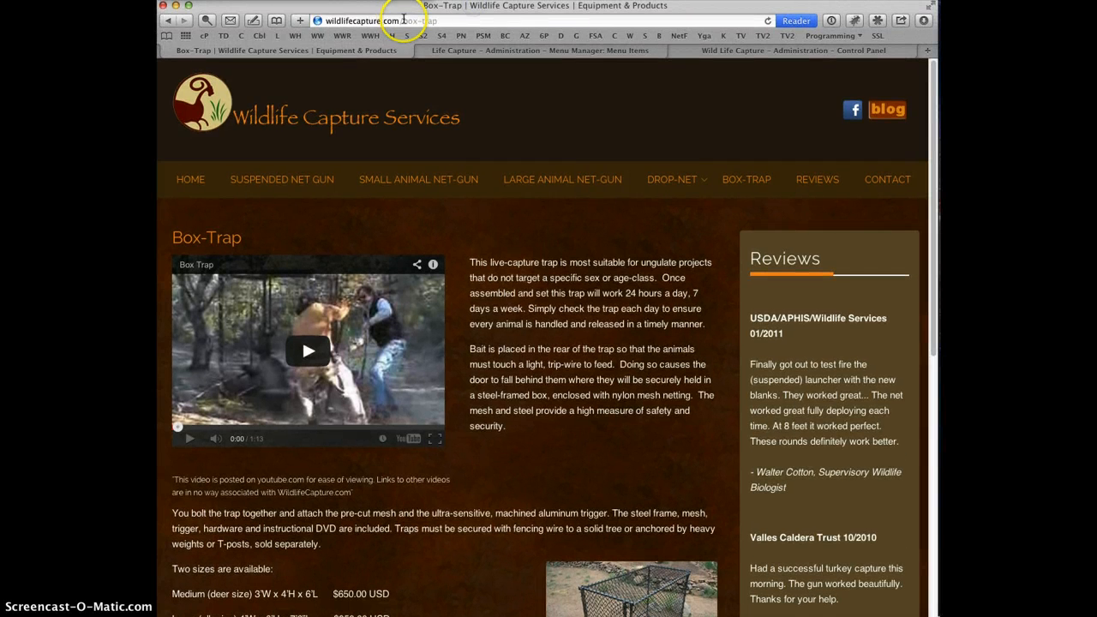
pyautogui.moveTo(404, 20); pyautogui.dragTo(445, 21)
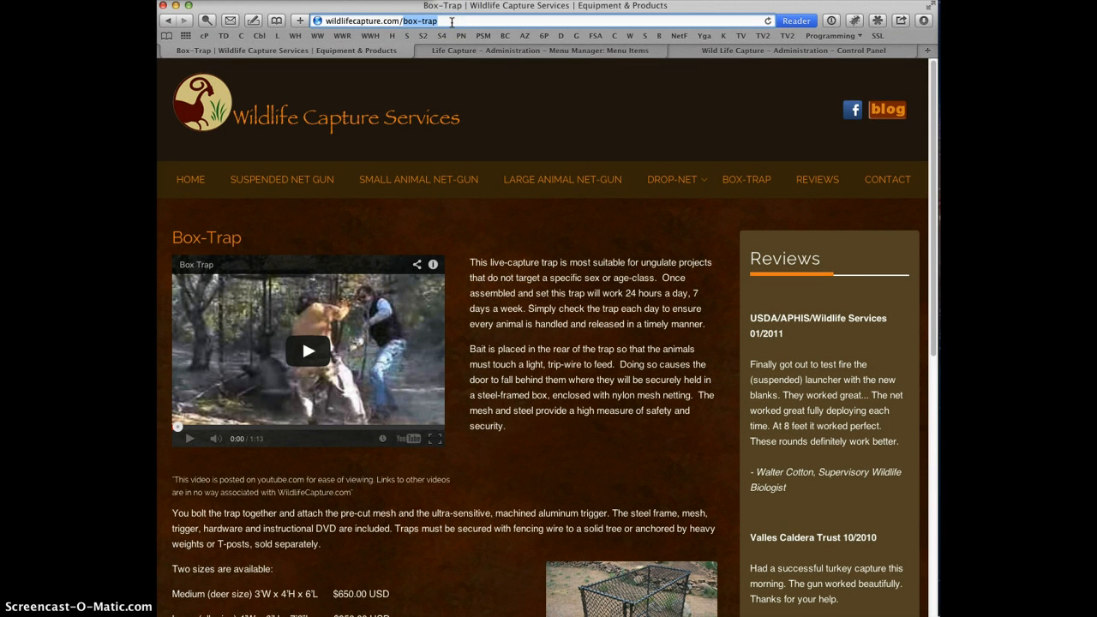
pyautogui.write('test')
pyautogui.press('Return')
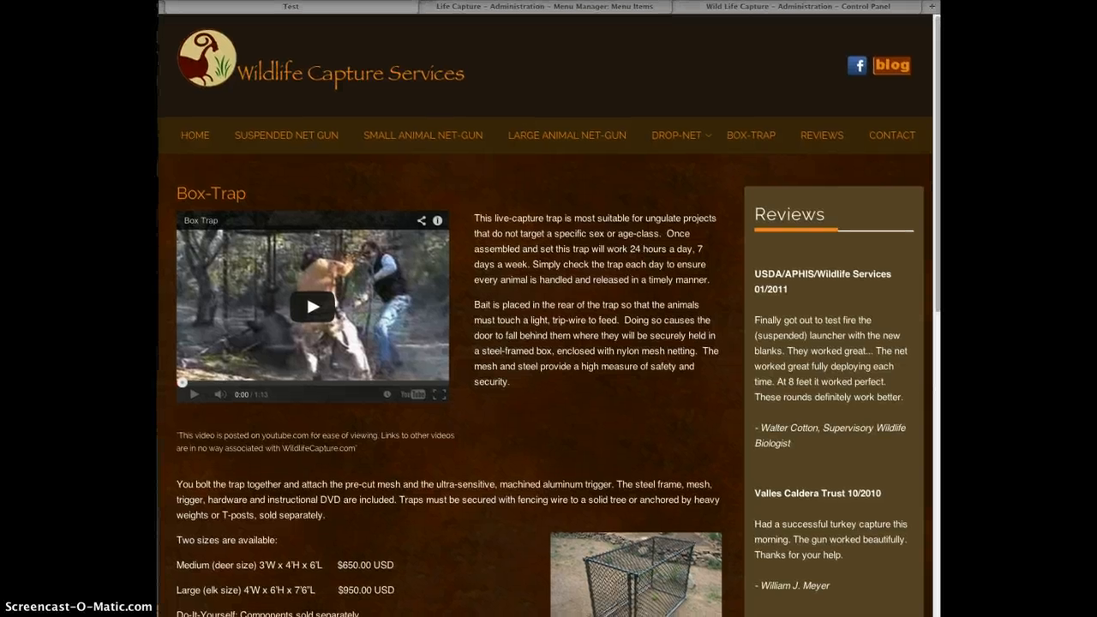
pyautogui.click(631, 9)
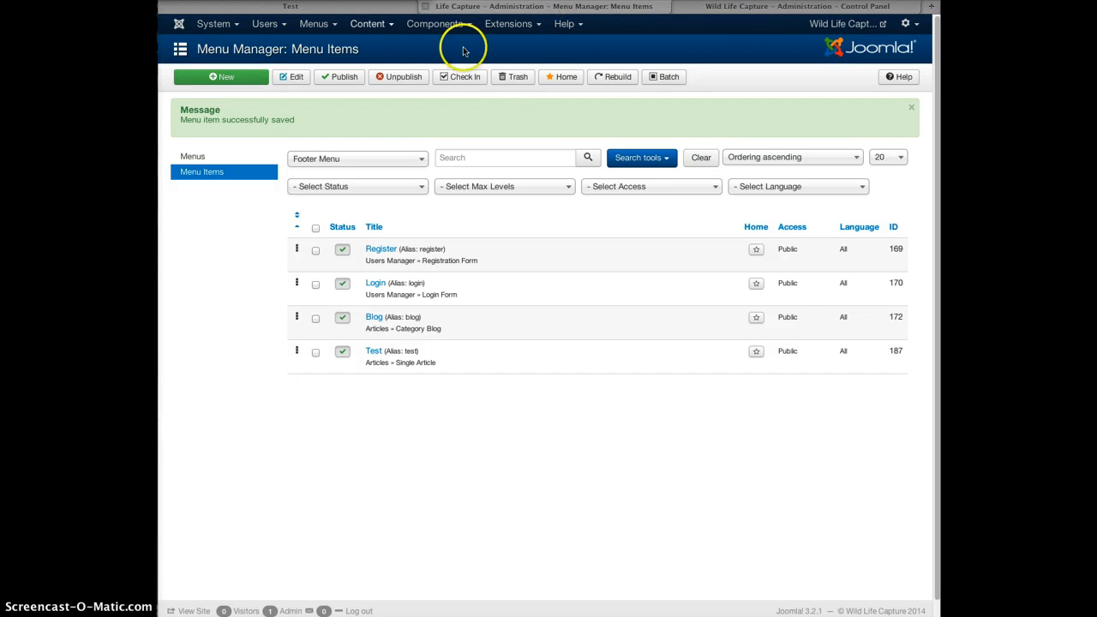
# In the Article Manager, view the About Us article, close it unchanged, and tick its checkbox.
pyautogui.click(368, 24)
pyautogui.moveTo(377, 53)
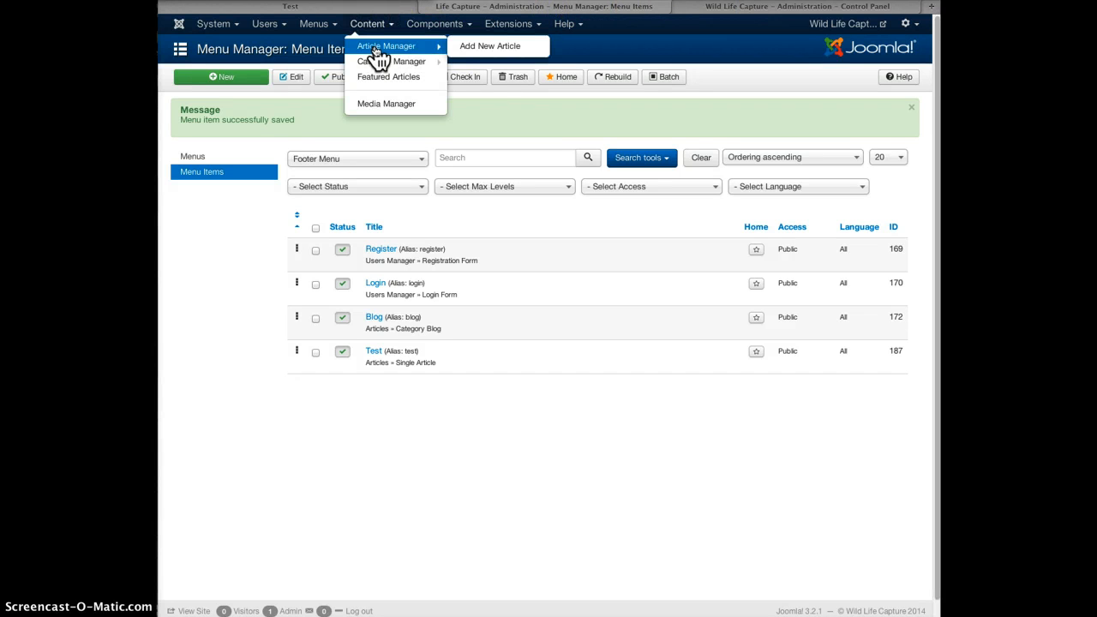
pyautogui.click(377, 47)
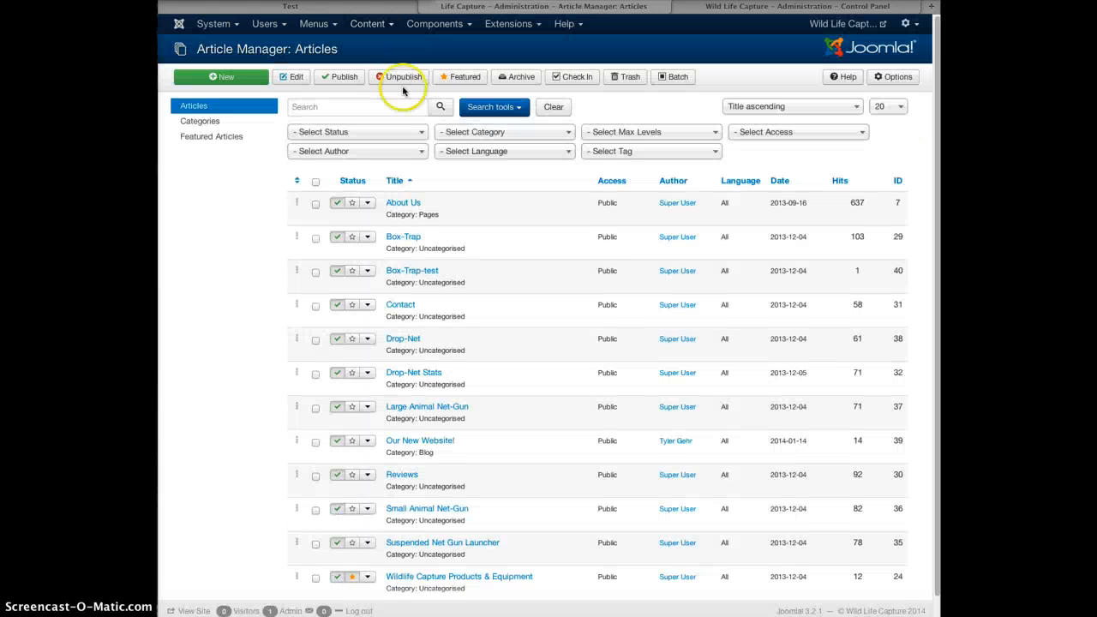
pyautogui.click(405, 204)
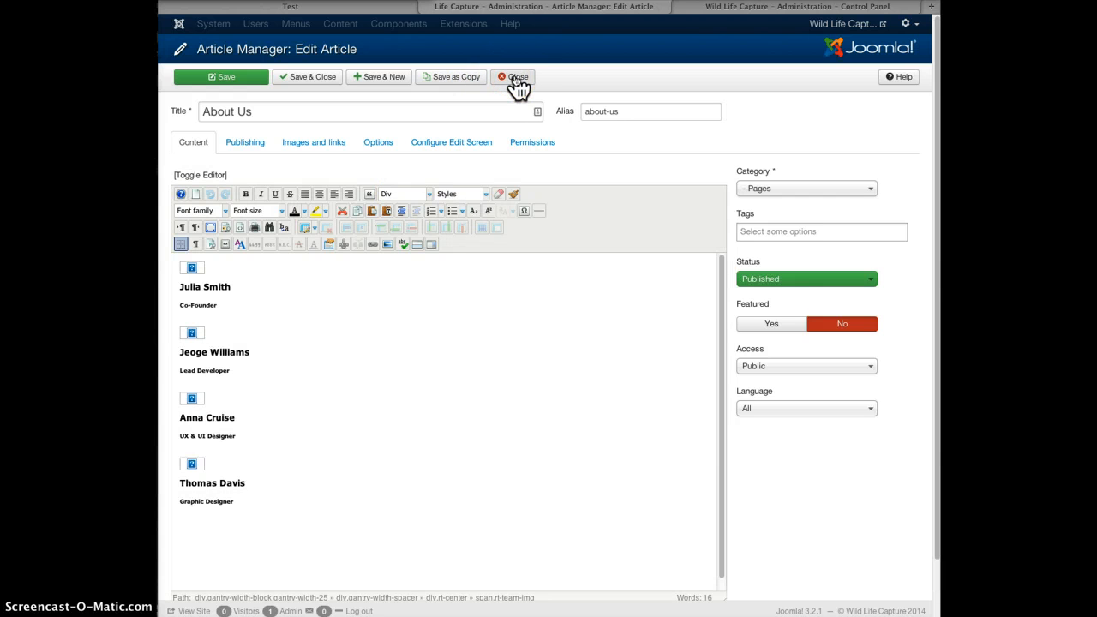
pyautogui.click(518, 78)
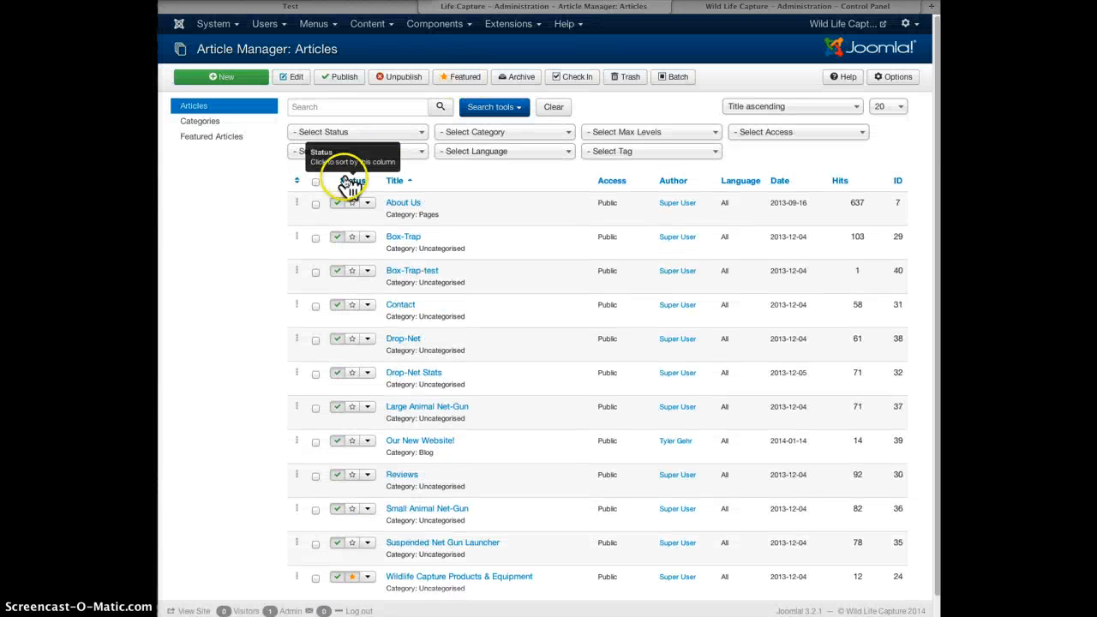
pyautogui.click(315, 204)
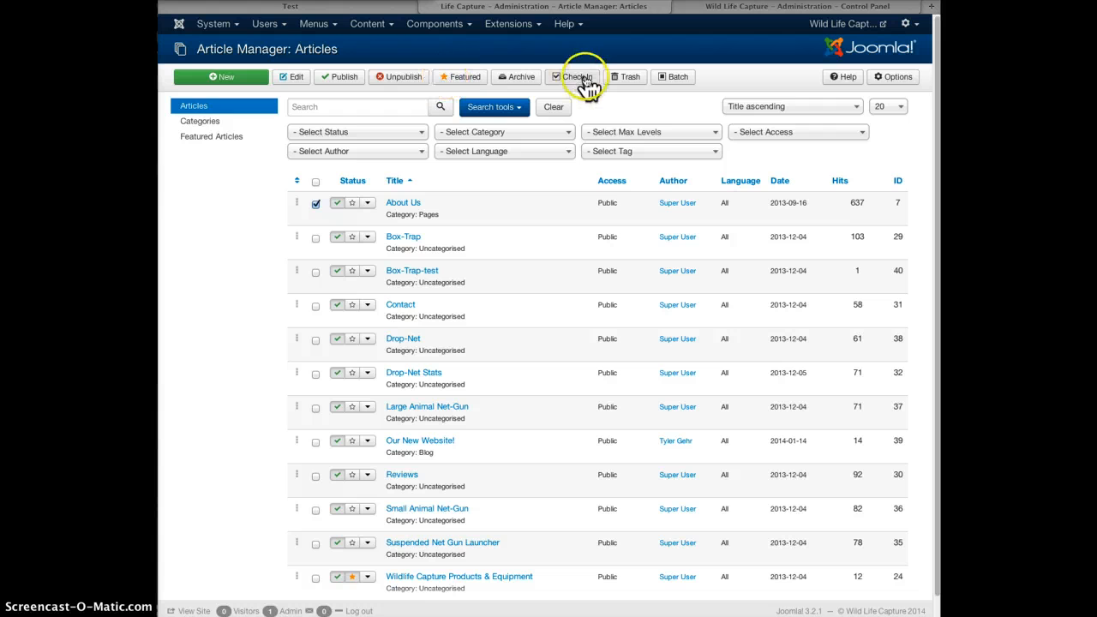
# Trash the About Us article and filter the list by Trashed status to confirm it.
pyautogui.click(630, 82)
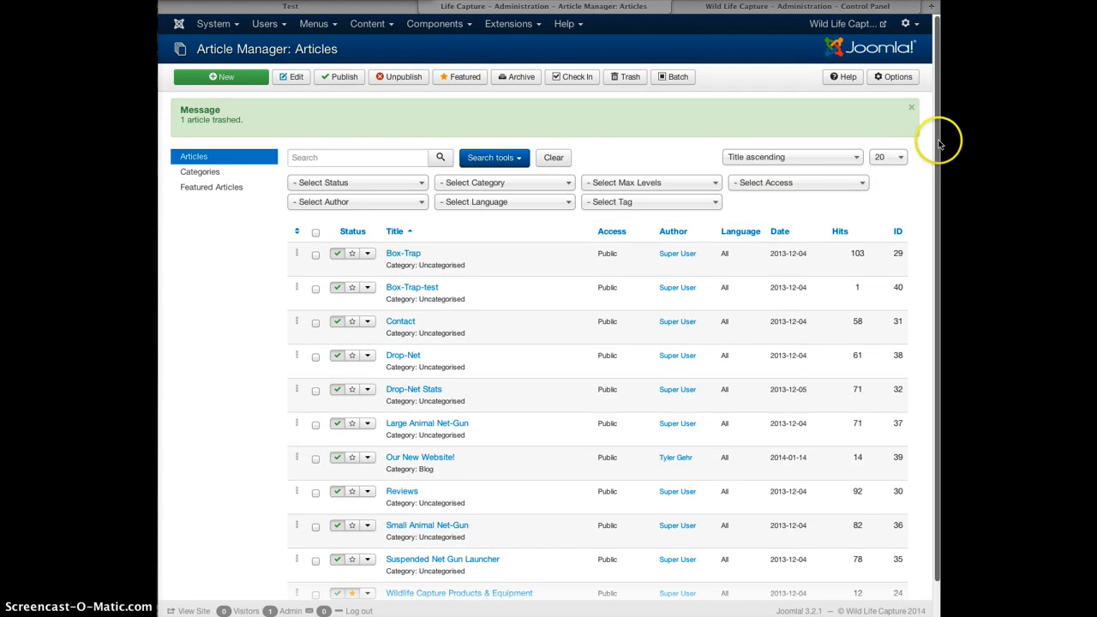
pyautogui.moveTo(936, 148); pyautogui.dragTo(937, 196)
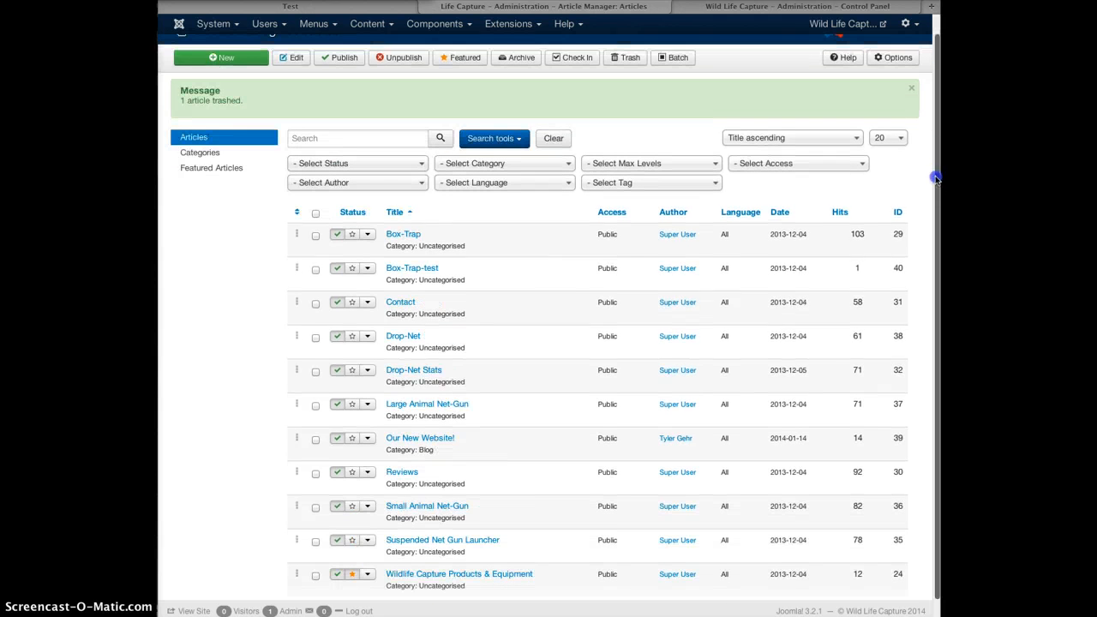
pyautogui.click(329, 165)
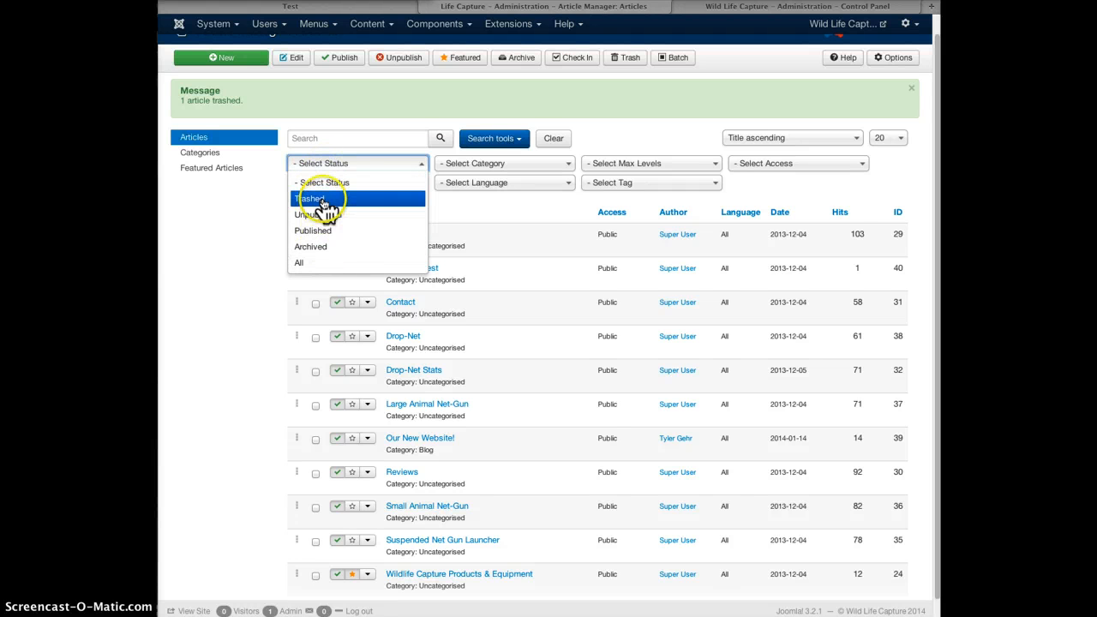
pyautogui.click(324, 201)
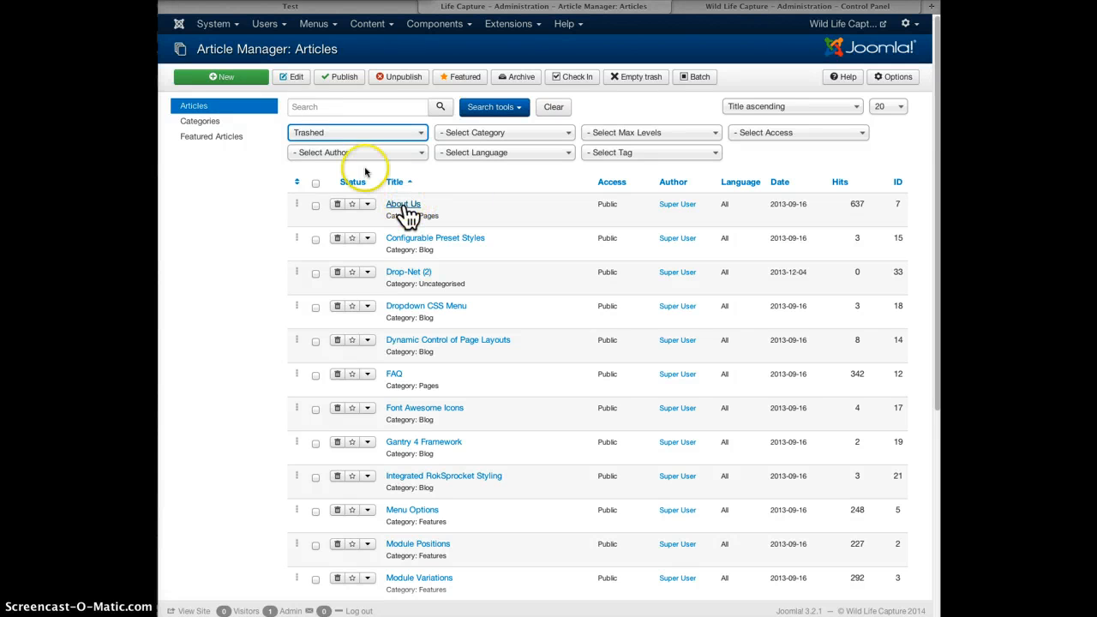
pyautogui.click(350, 136)
pyautogui.click(350, 169)
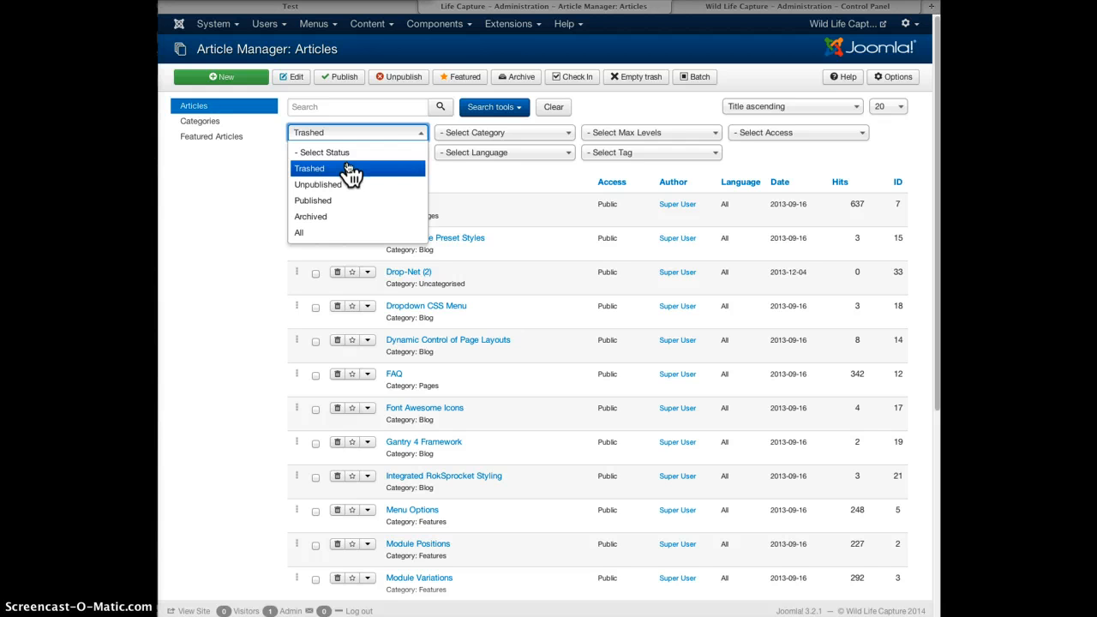
pyautogui.click(337, 200)
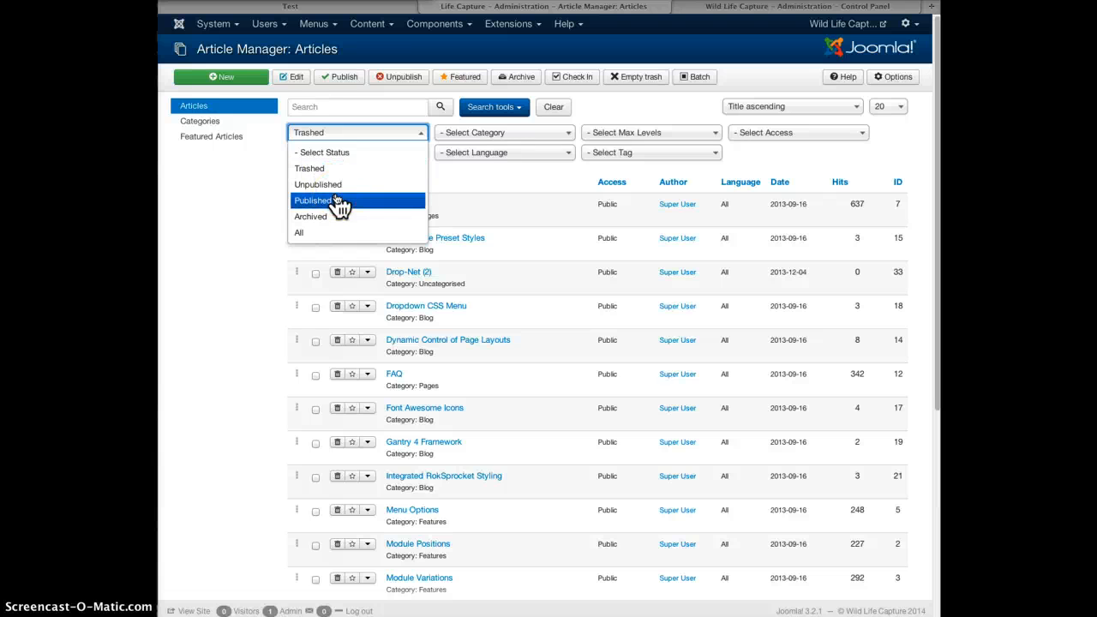
pyautogui.click(234, 165)
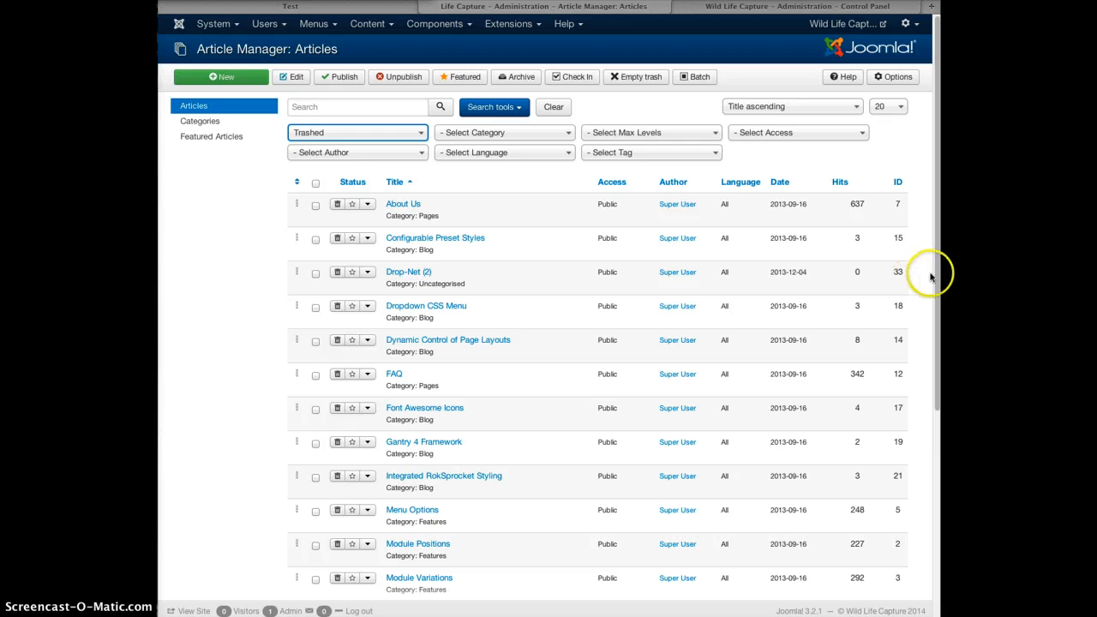
# Review the trashed list, then reset the Status filter to '- Select Status' to show all articles.
pyautogui.scroll(-3, 925, 351)
pyautogui.scroll(-5, 925, 350)
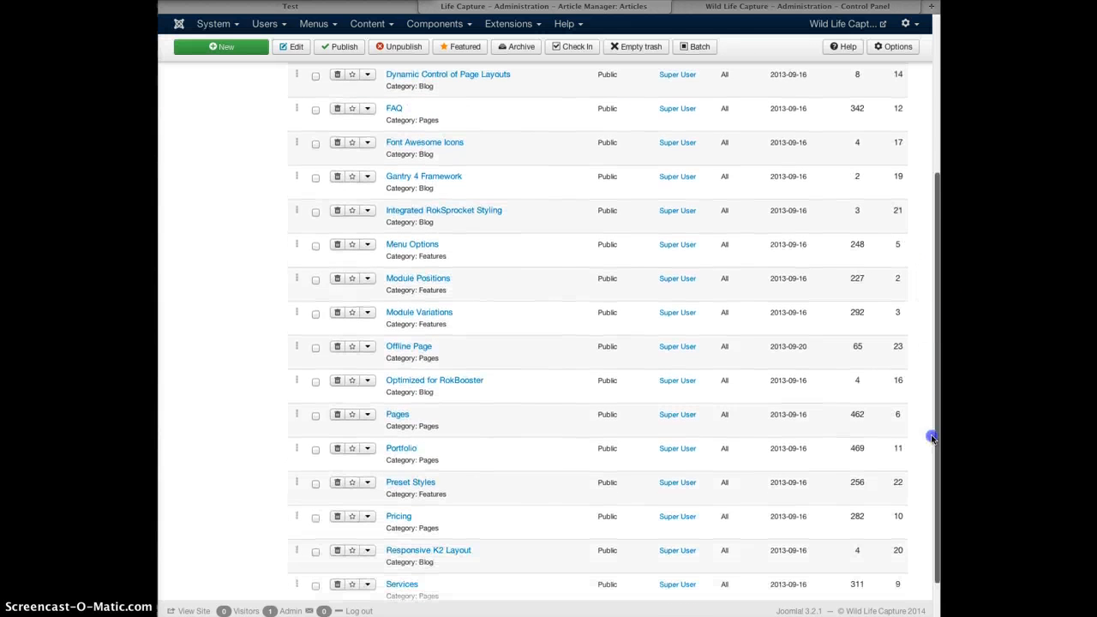
pyautogui.scroll(8, 928, 503)
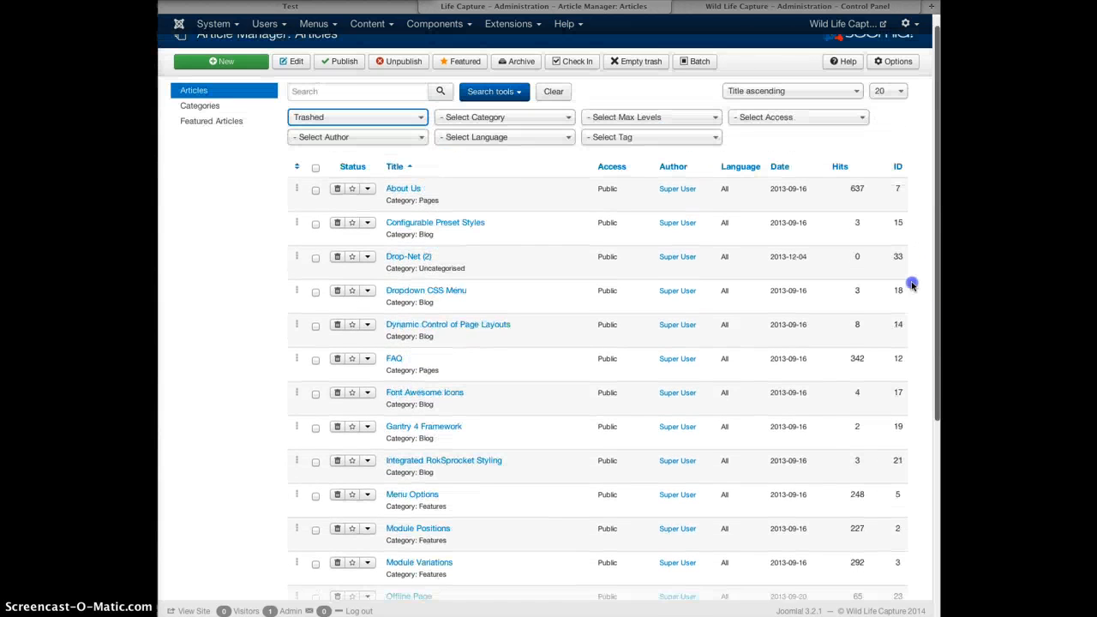
pyautogui.click(345, 136)
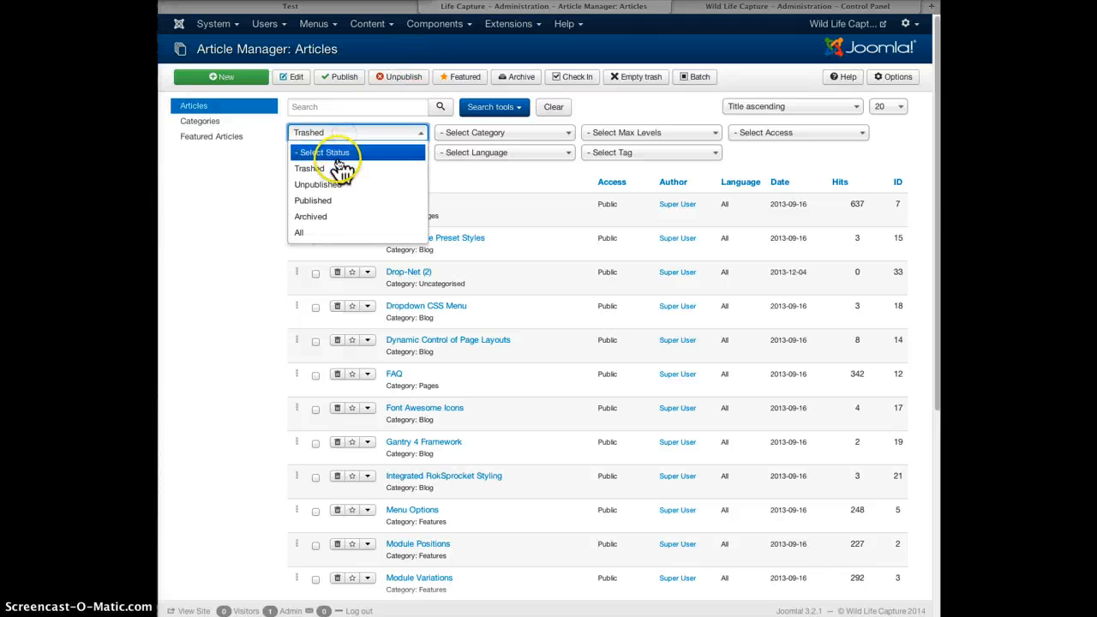
pyautogui.click(339, 153)
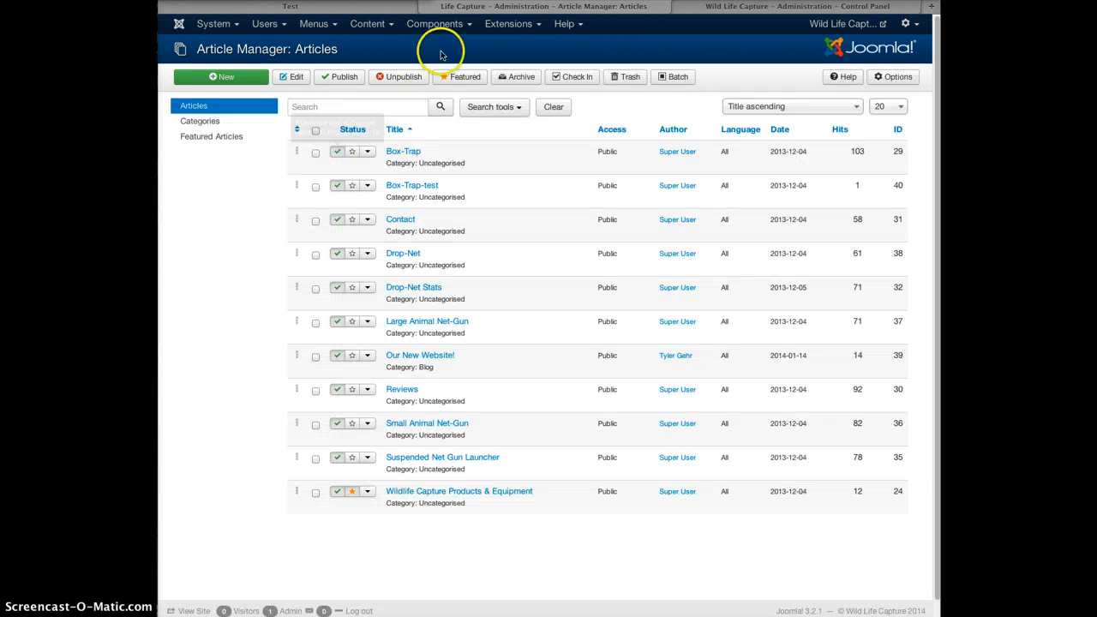
# Open the Module Manager, go to page 2, and open the Reviews module for editing.
pyautogui.click(512, 28)
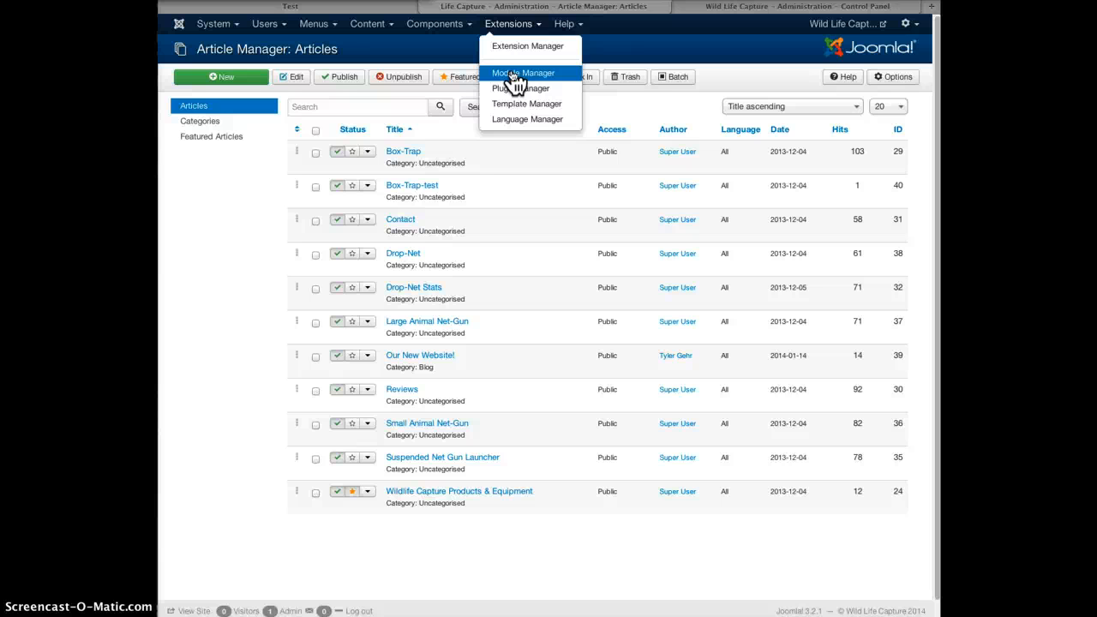
pyautogui.click(514, 76)
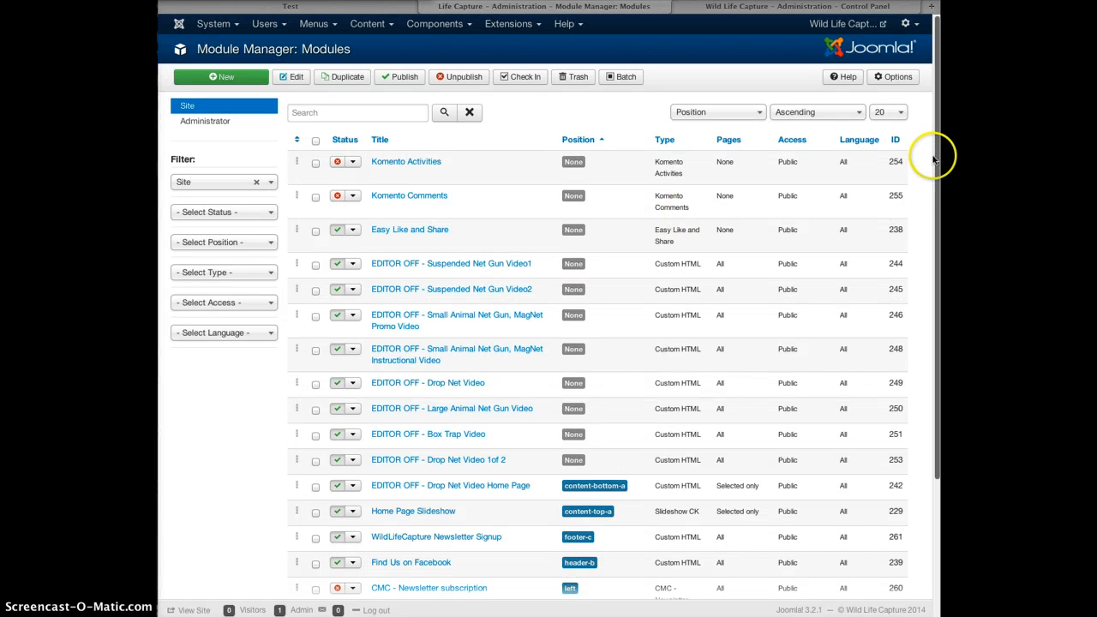
pyautogui.scroll(-2, 924, 203)
pyautogui.scroll(-3, 925, 203)
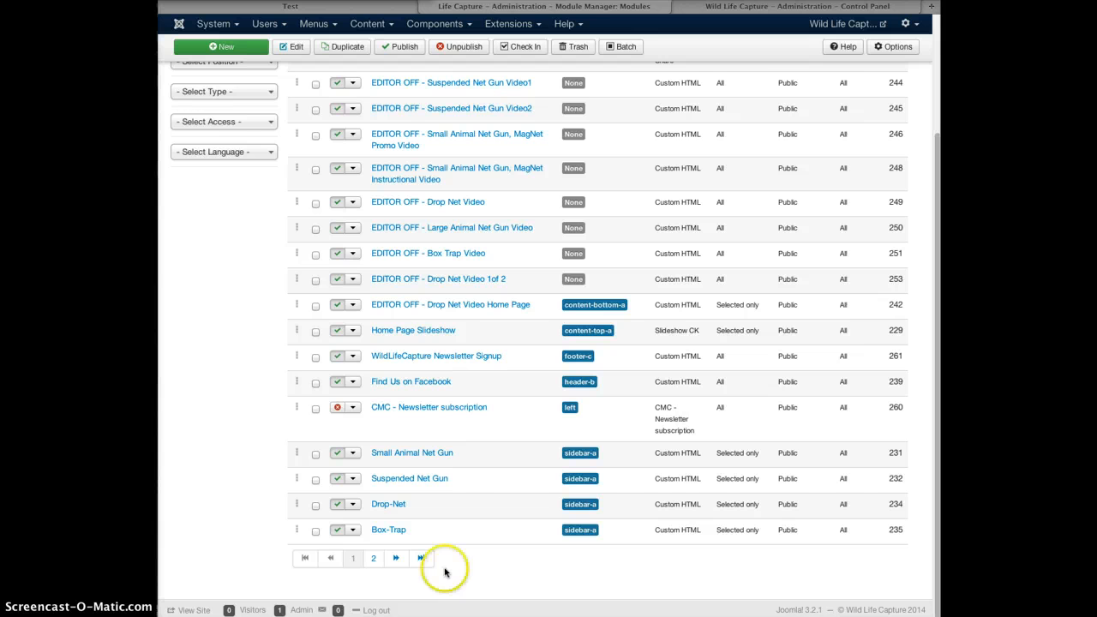
pyautogui.click(375, 559)
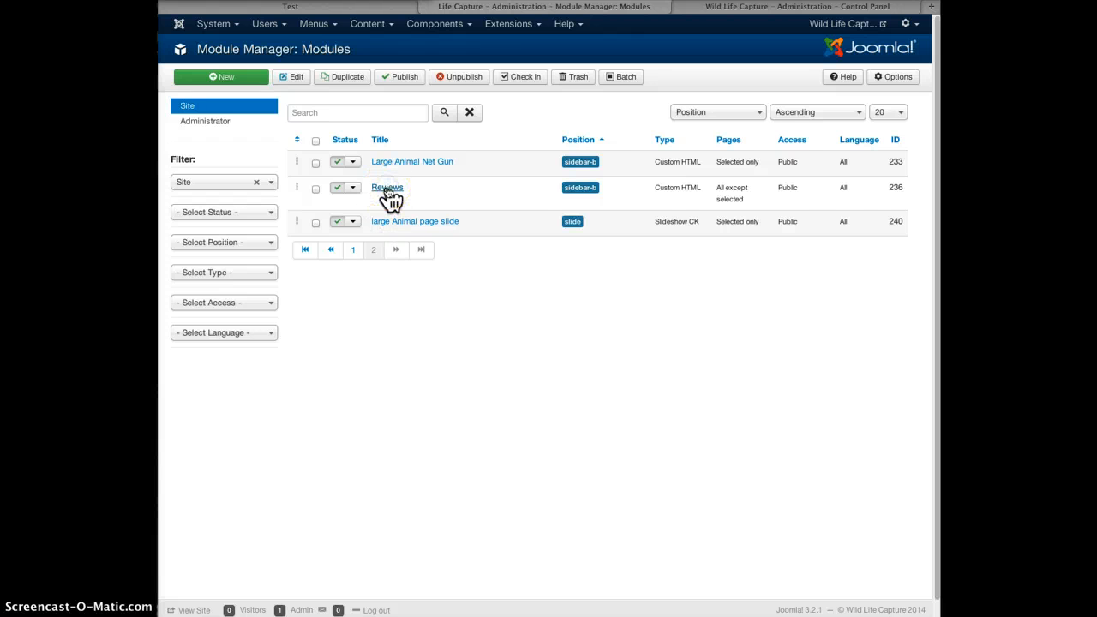
pyautogui.click(388, 189)
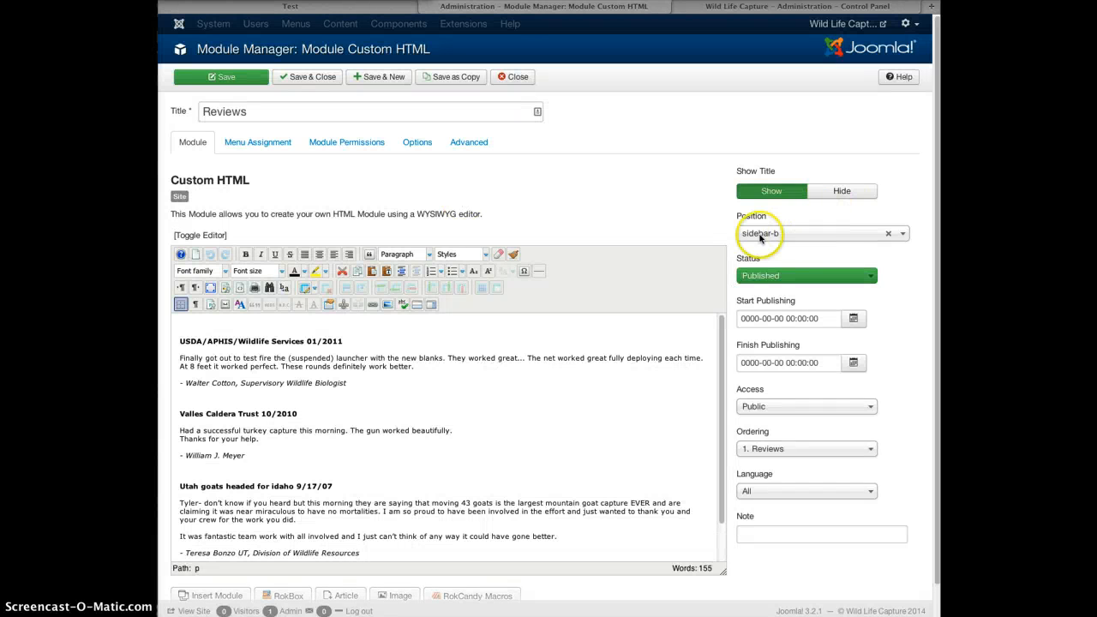
# Look over the Reviews module's testimonial text, then close the editor without changes.
pyautogui.click(218, 373)
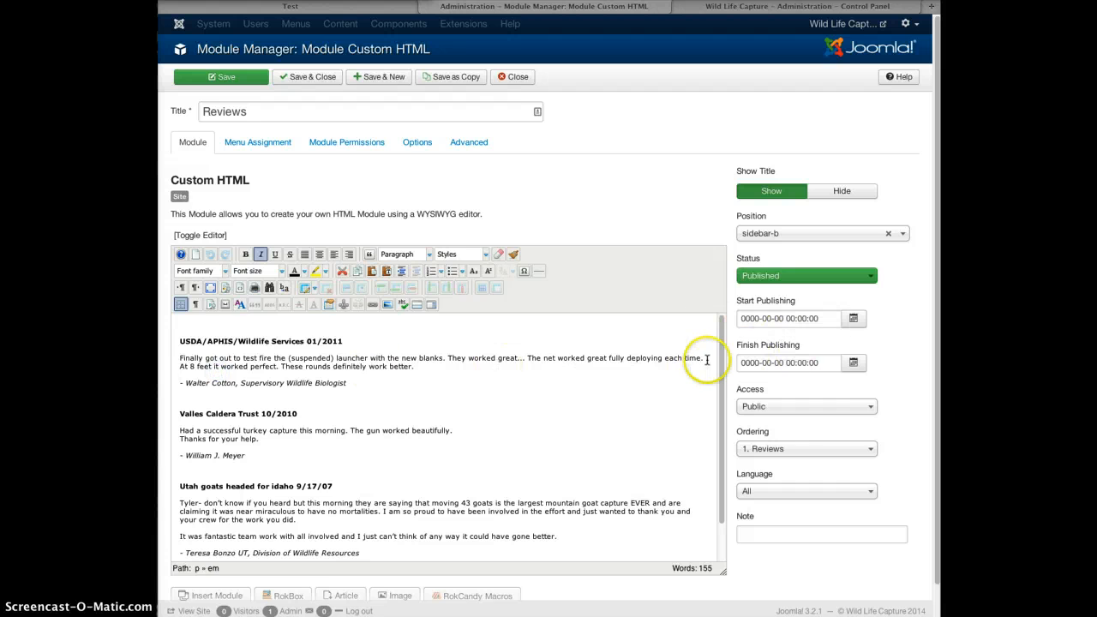
pyautogui.scroll(-1, 718, 343)
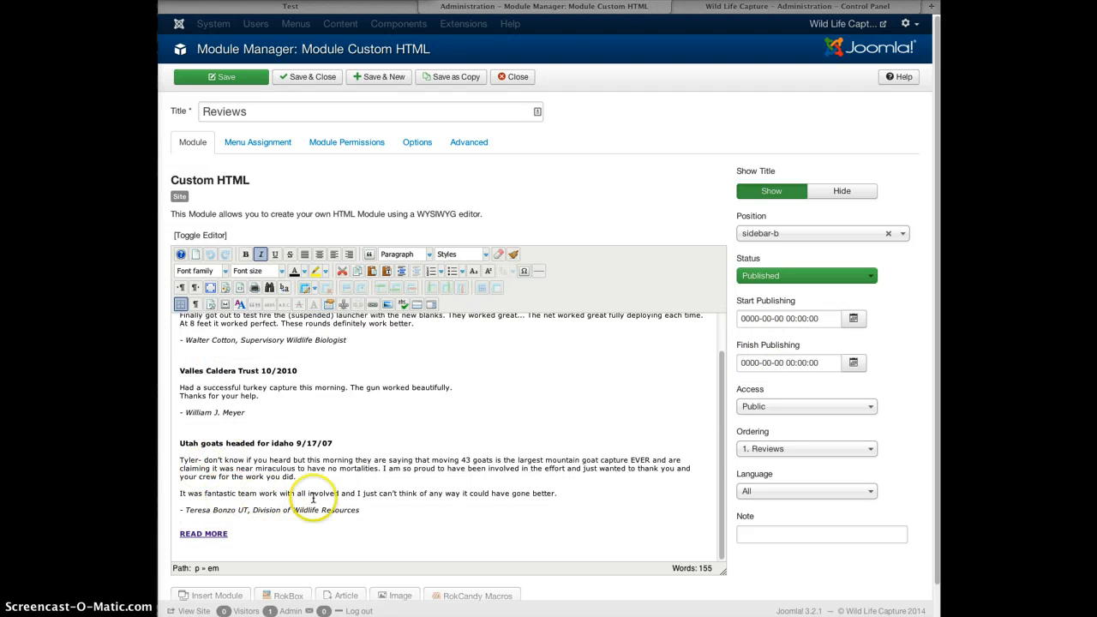
pyautogui.scroll(1, 721, 377)
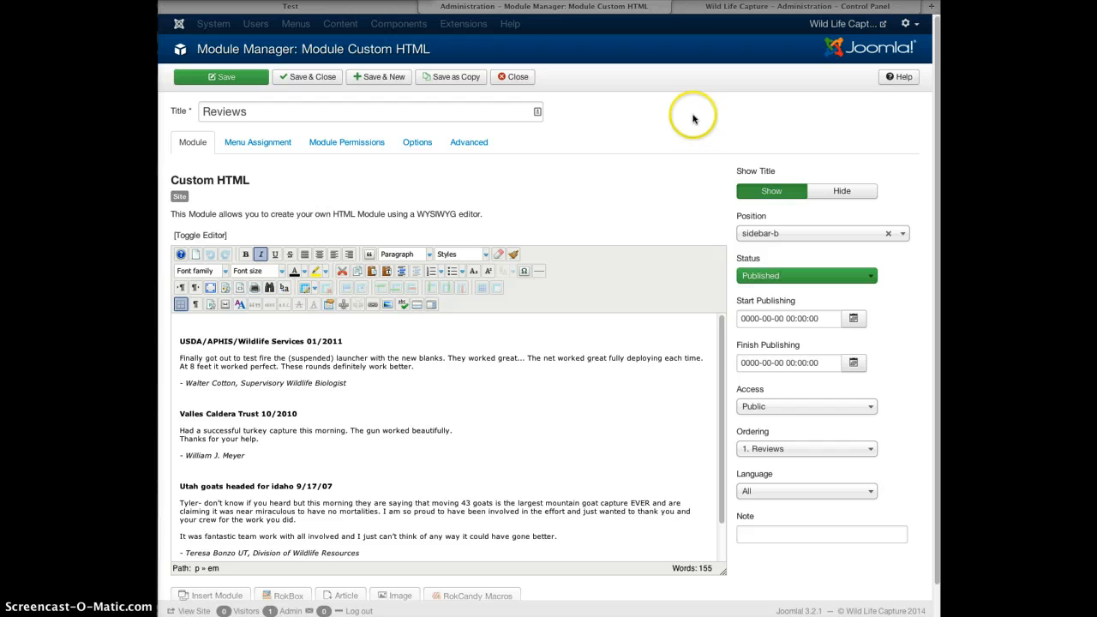
pyautogui.click(520, 77)
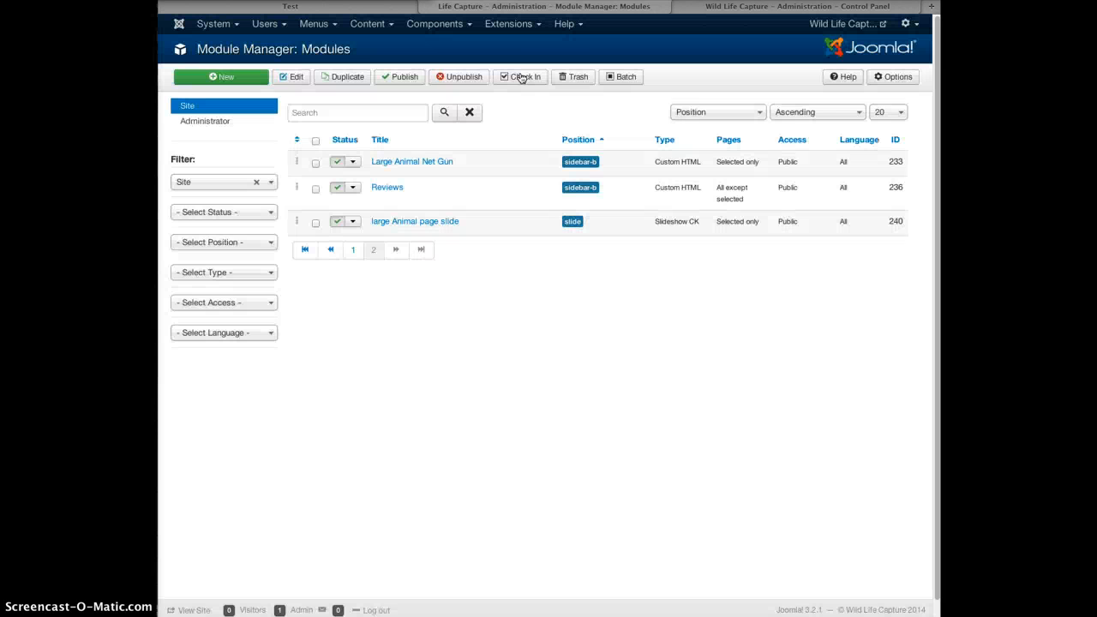
pyautogui.click(312, 24)
# Open the Article Manager, then view the Blog category under Categories and close it.
pyautogui.click(369, 24)
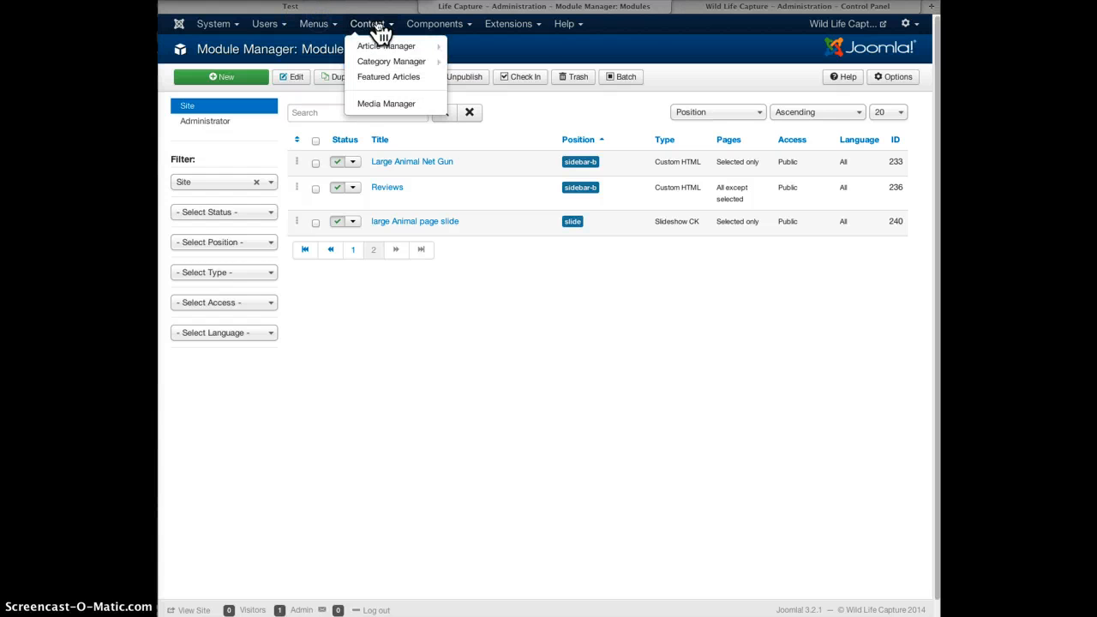
pyautogui.moveTo(378, 49)
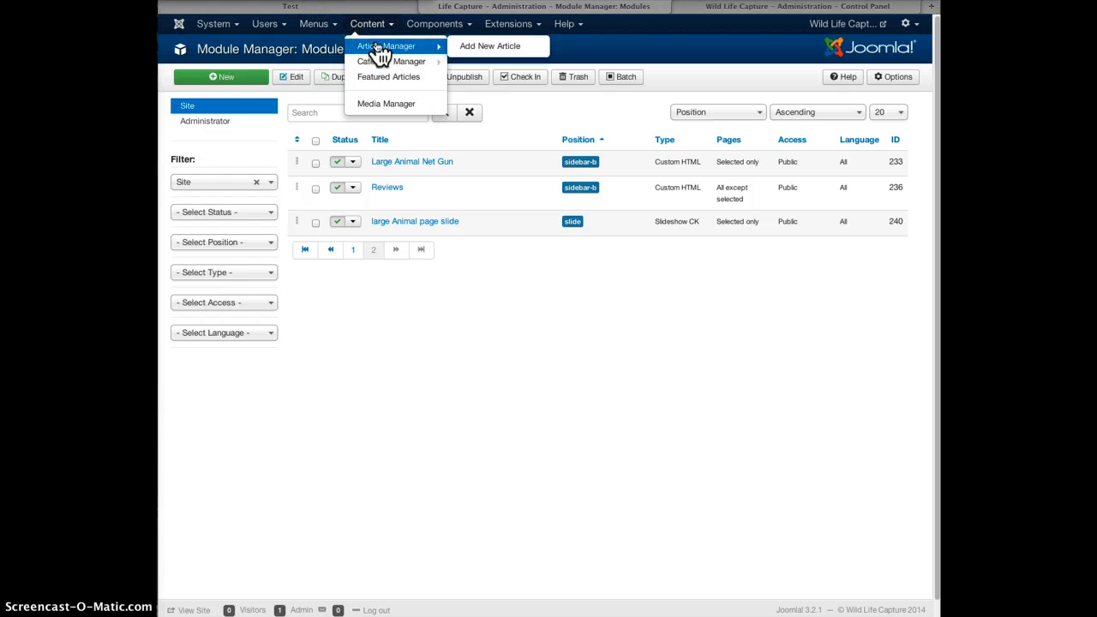
pyautogui.click(368, 24)
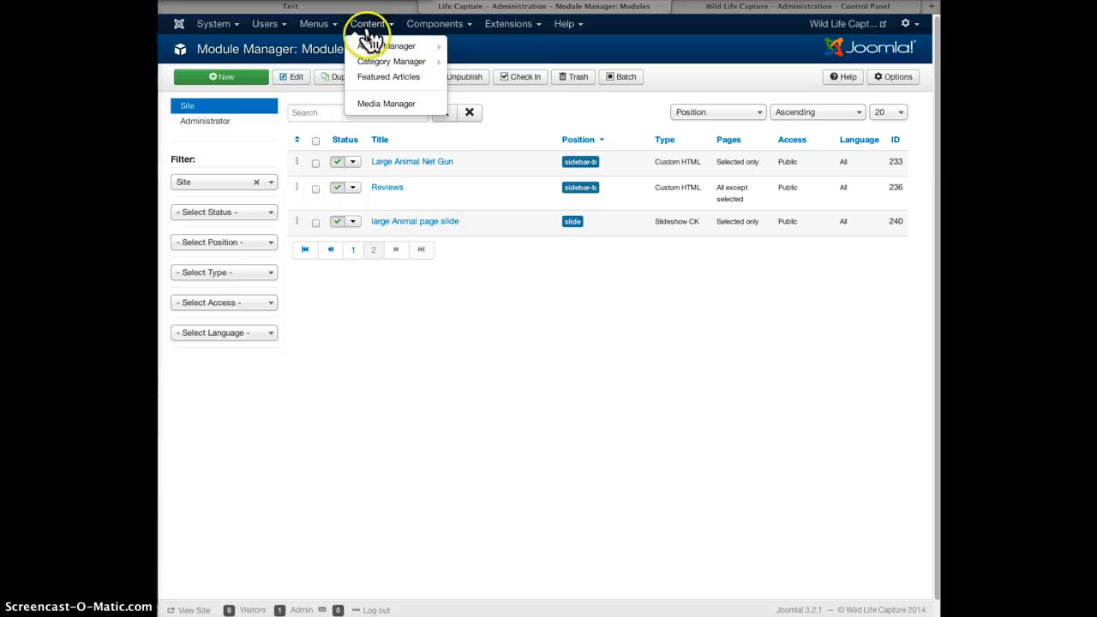
pyautogui.click(372, 49)
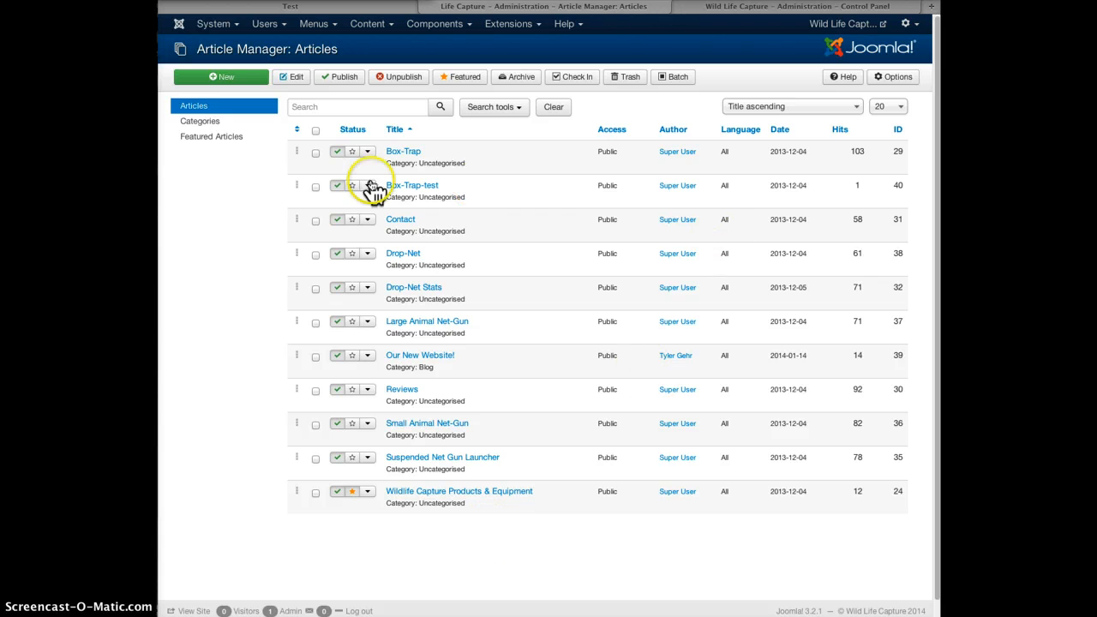
pyautogui.click(204, 123)
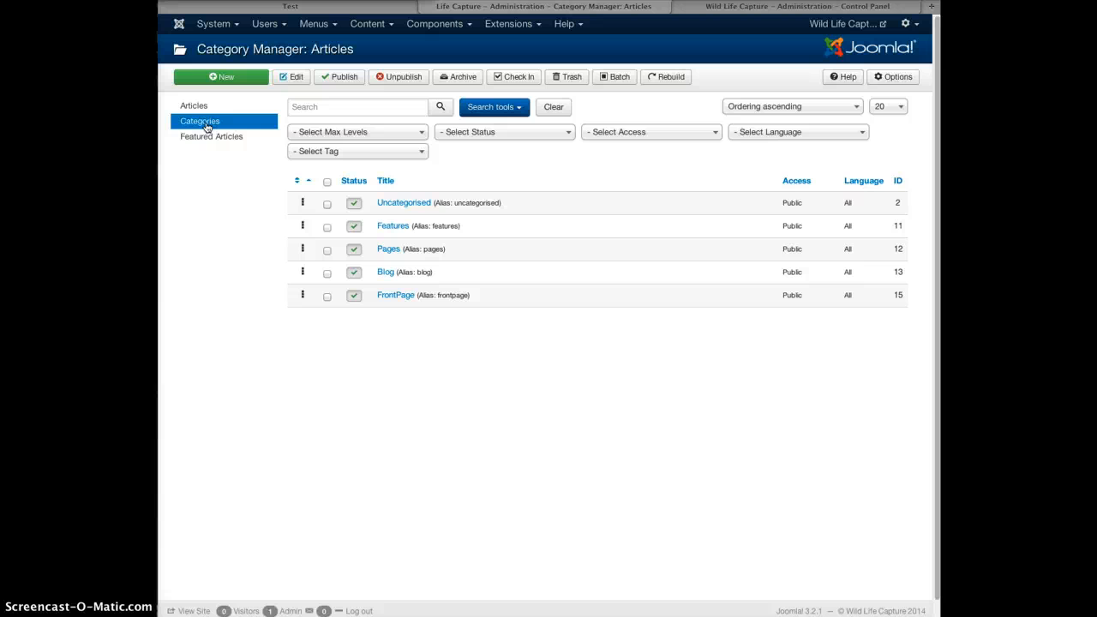
pyautogui.click(385, 272)
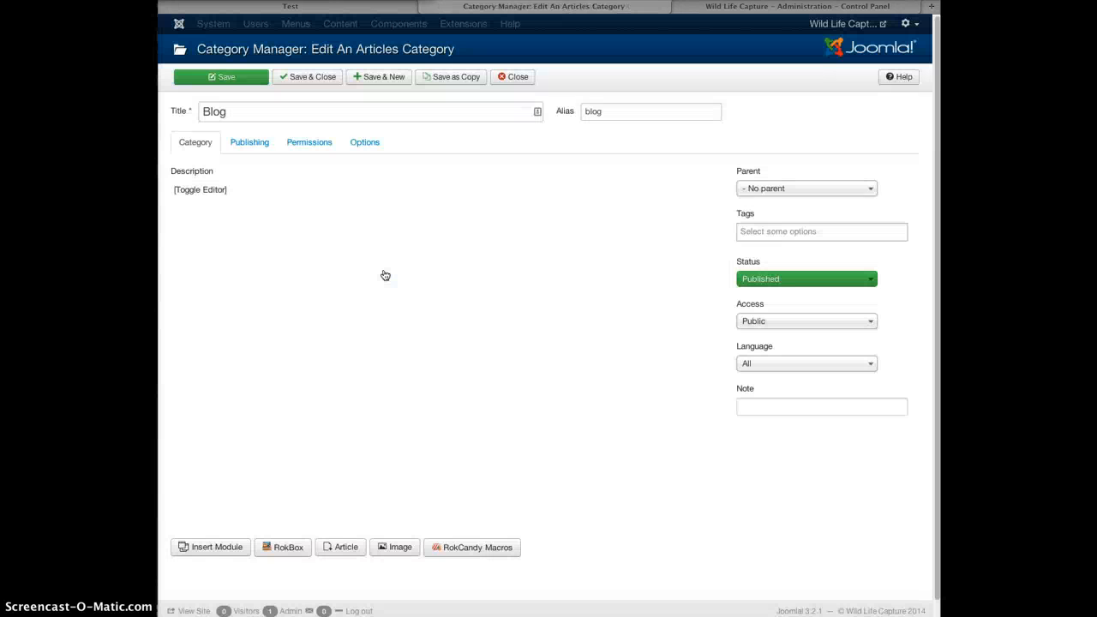
pyautogui.click(519, 77)
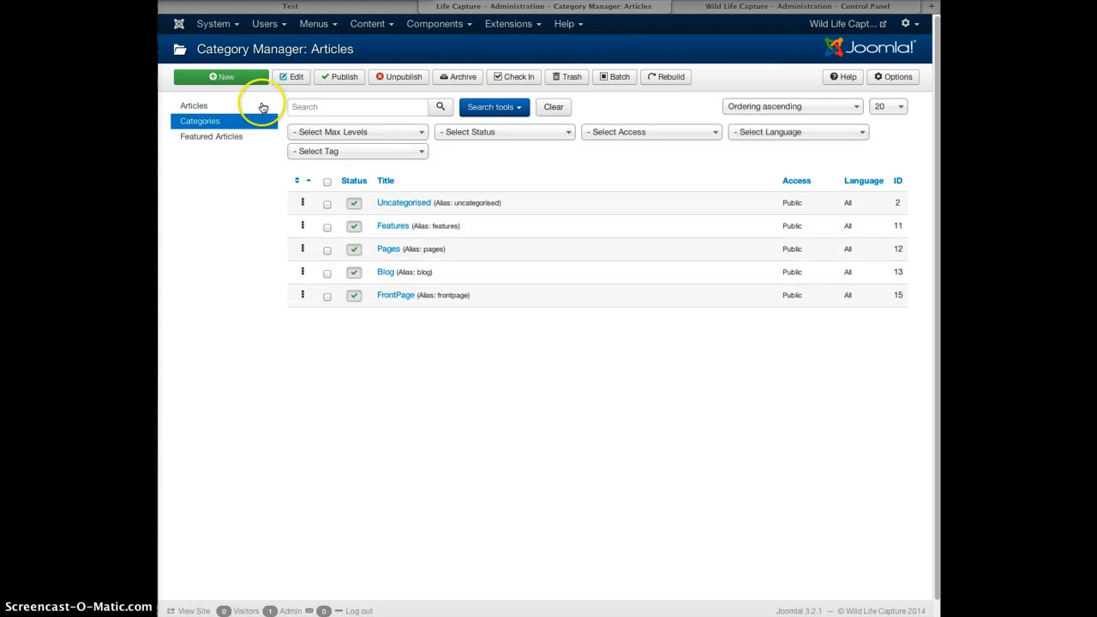
# Return to the article list and open the 'Our New Website!' post for editing.
pyautogui.click(235, 108)
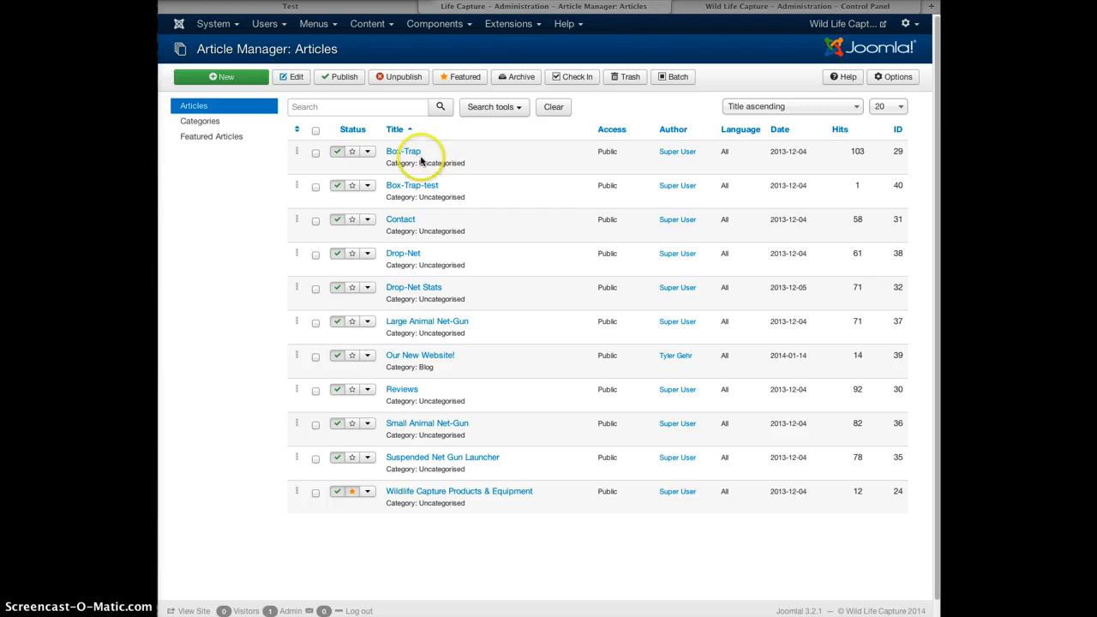
pyautogui.moveTo(385, 287); pyautogui.dragTo(419, 299)
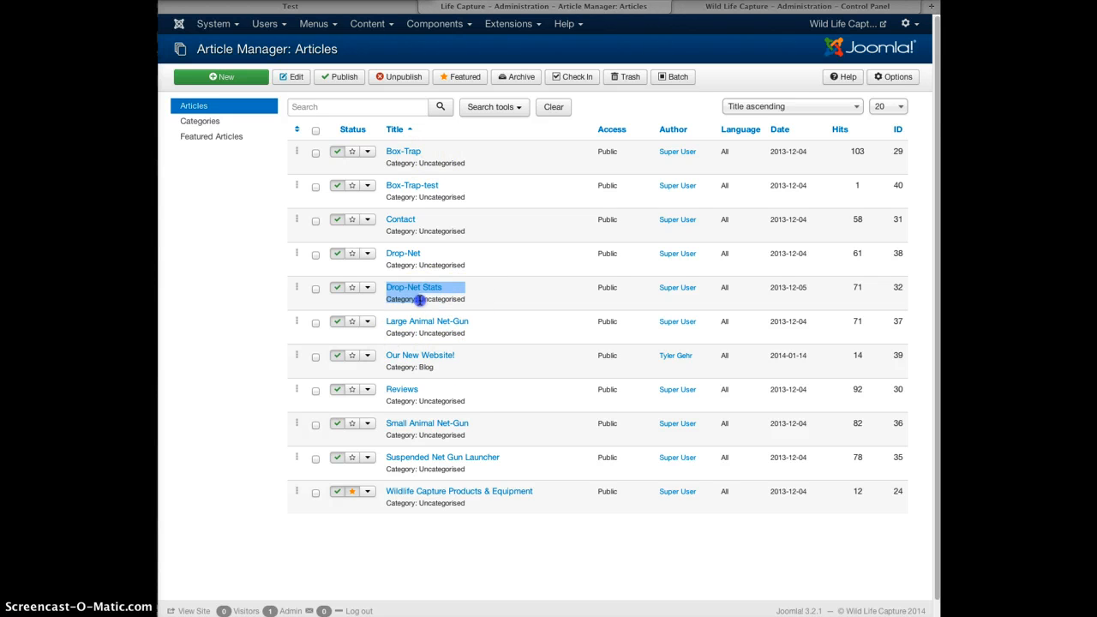
pyautogui.click(484, 299)
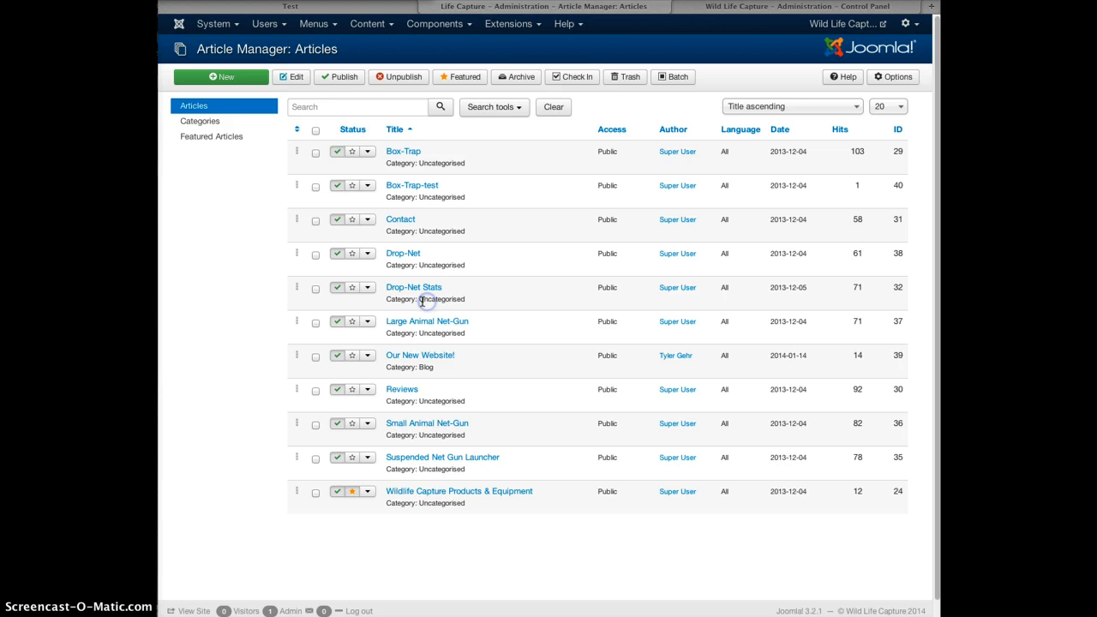
pyautogui.click(417, 360)
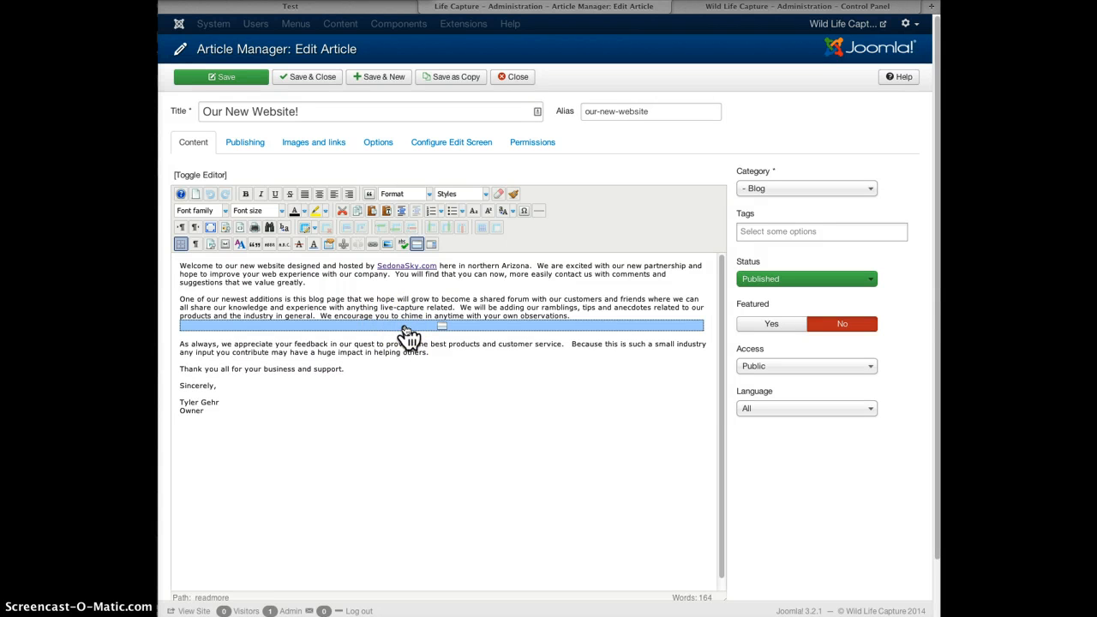
# Delete the Read More break before 'As always', restore the paragraph gap, and save the post.
pyautogui.click(178, 341)
pyautogui.press('BackSpace')
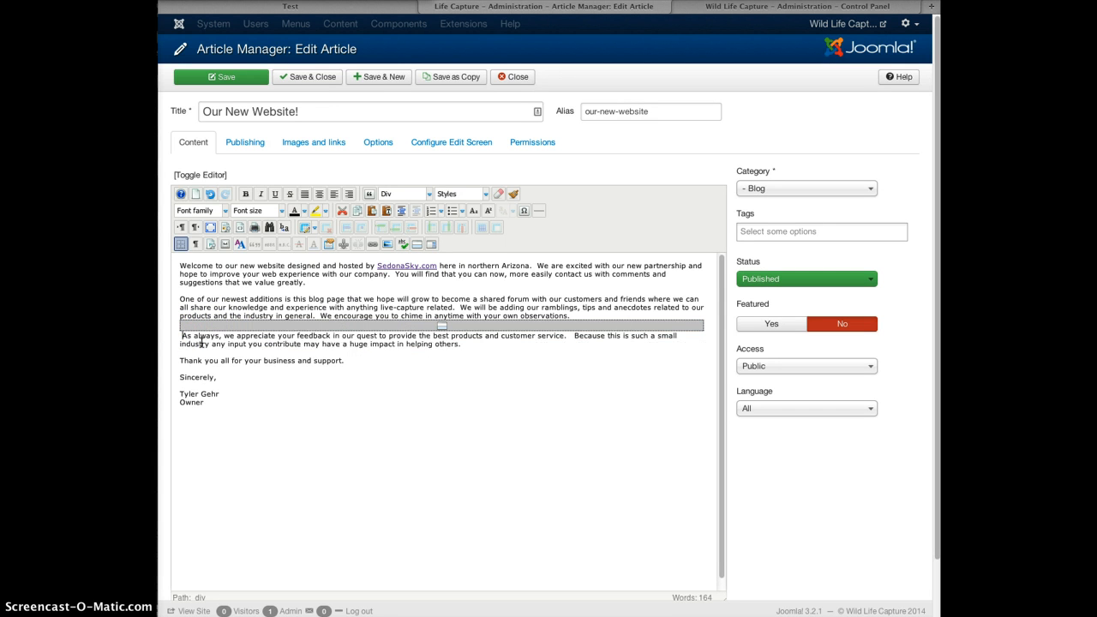
pyautogui.press('BackSpace')
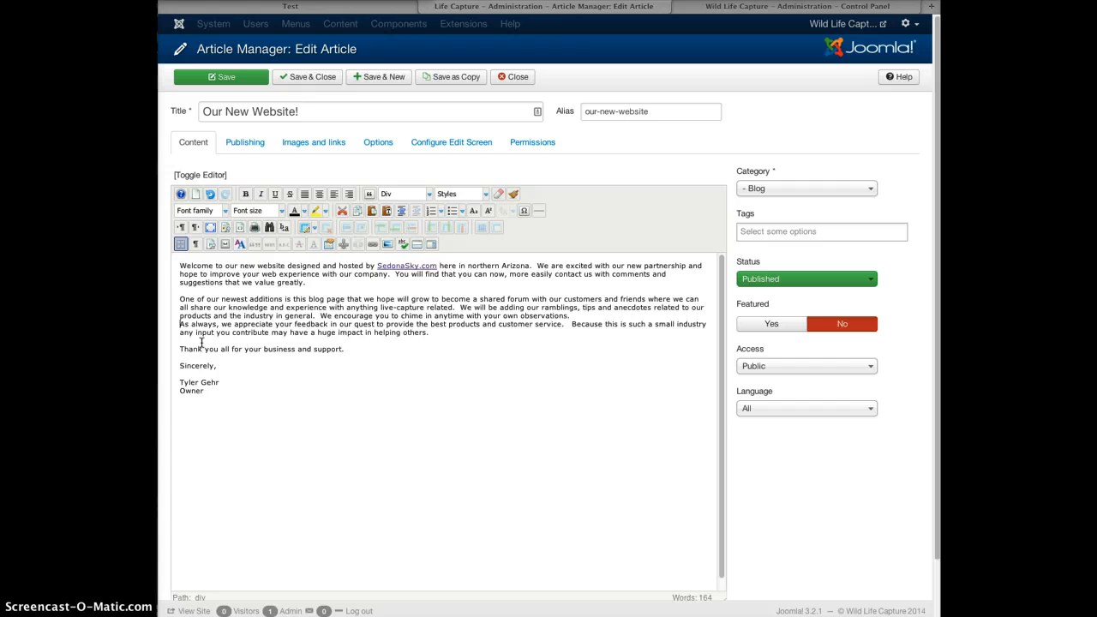
pyautogui.press('Return')
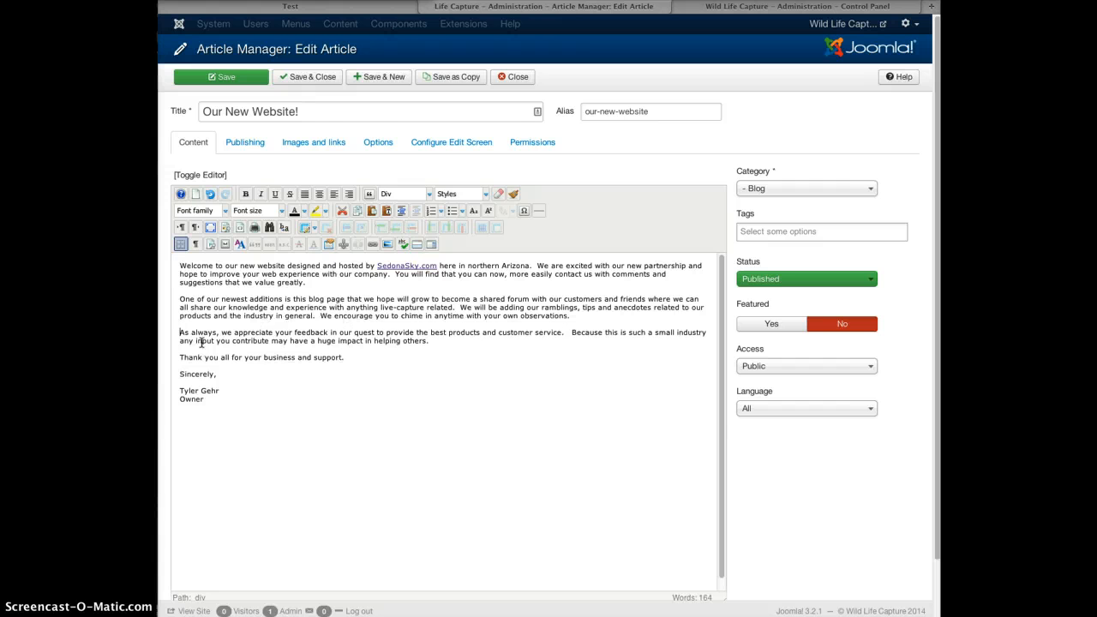
pyautogui.click(227, 79)
pyautogui.click(258, 7)
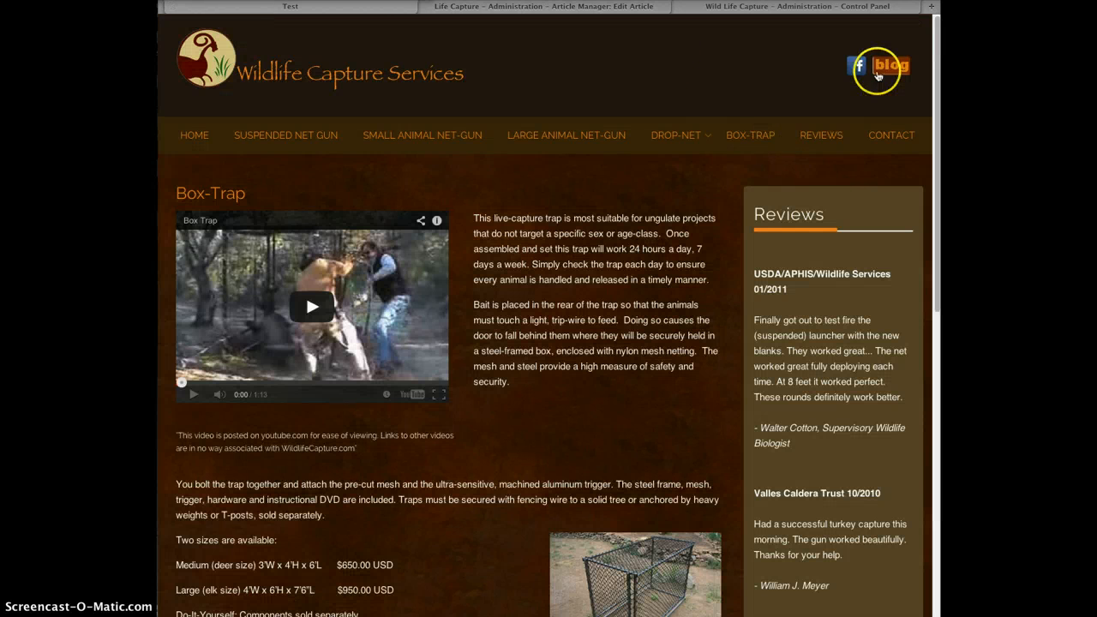
# View the full 'Our New Website!' post on the live blog, then return to its Joomla editor.
pyautogui.click(885, 69)
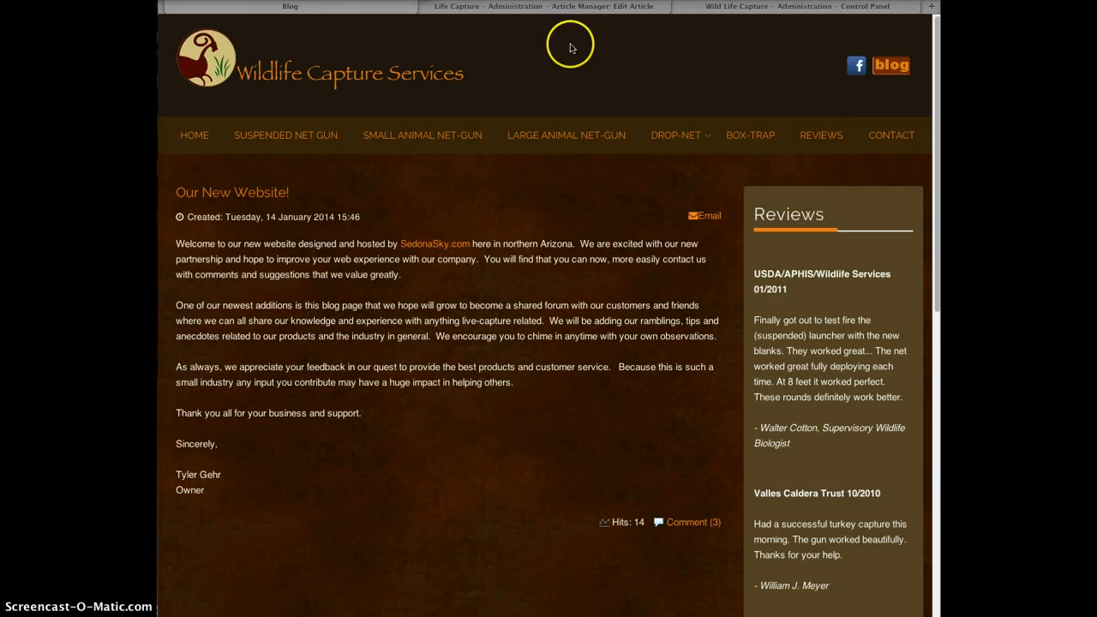
pyautogui.click(724, 7)
pyautogui.click(595, 8)
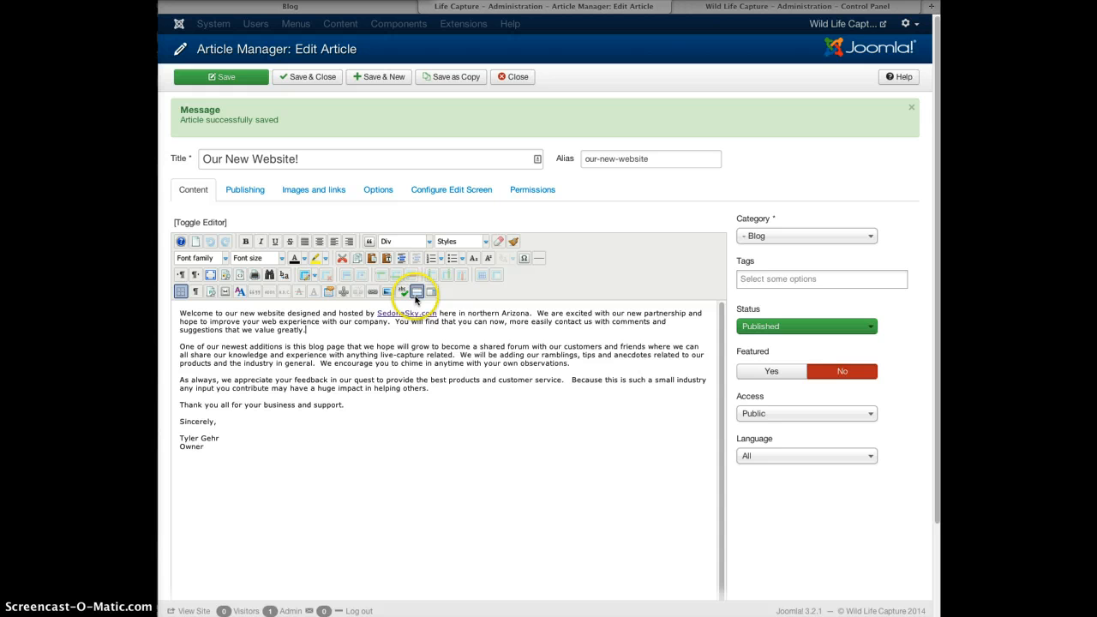
# Add a Read More break after the first paragraph, save, and confirm the blog shows Read More.
pyautogui.click(417, 292)
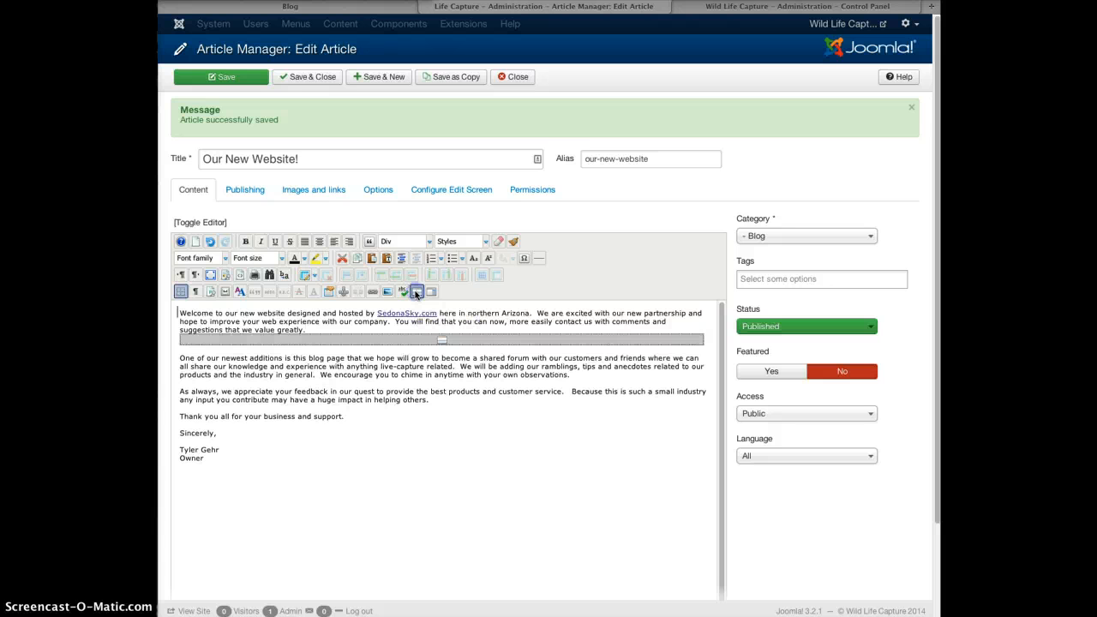
pyautogui.click(233, 79)
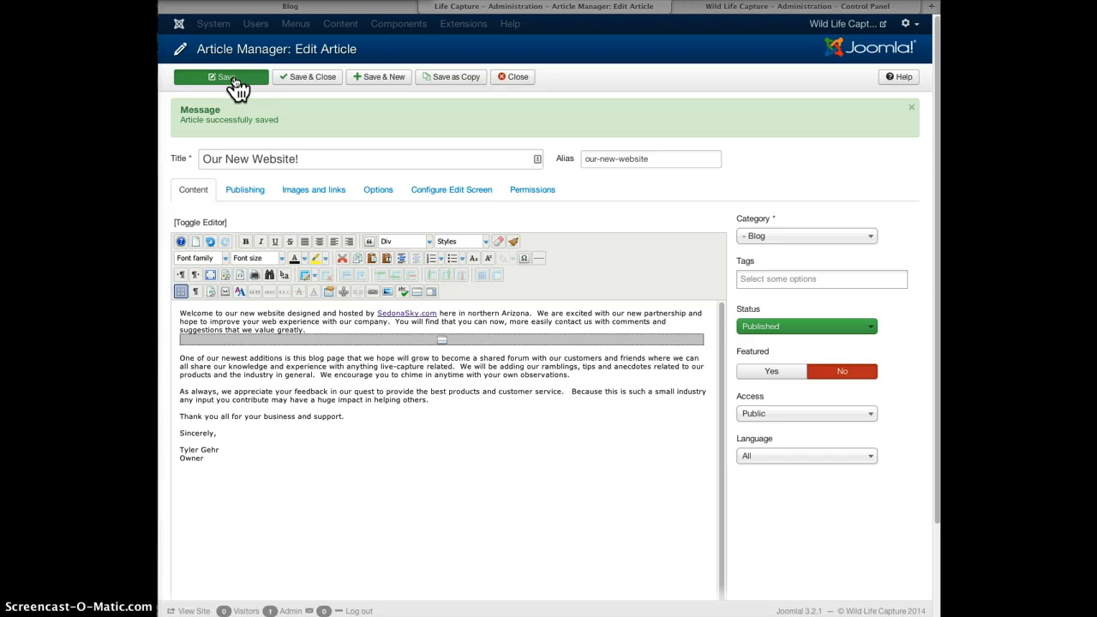
pyautogui.click(290, 6)
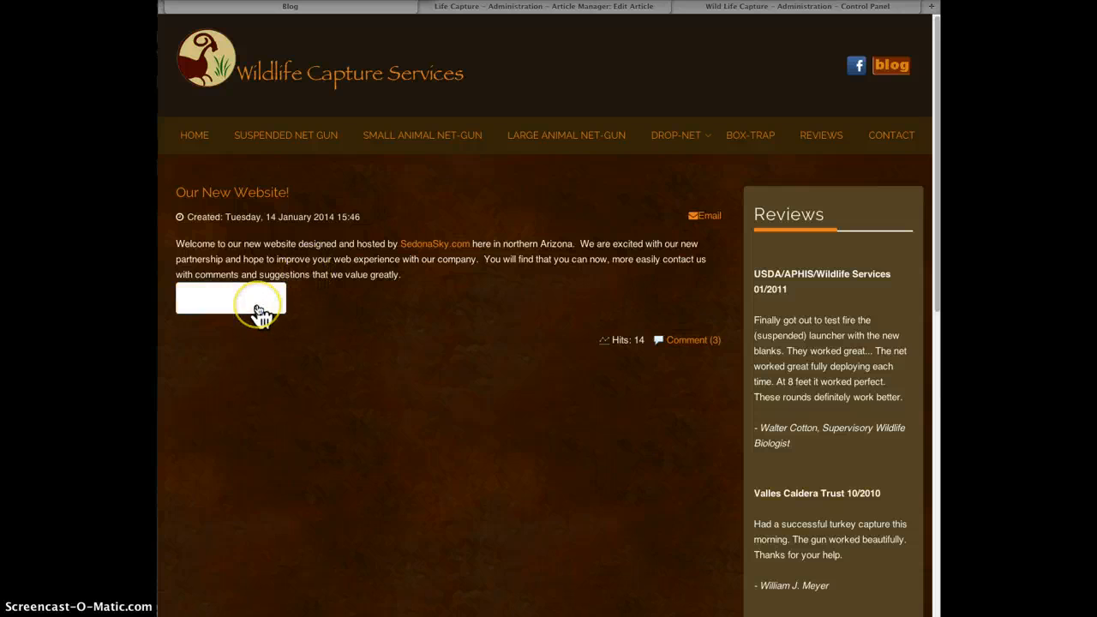
pyautogui.click(258, 310)
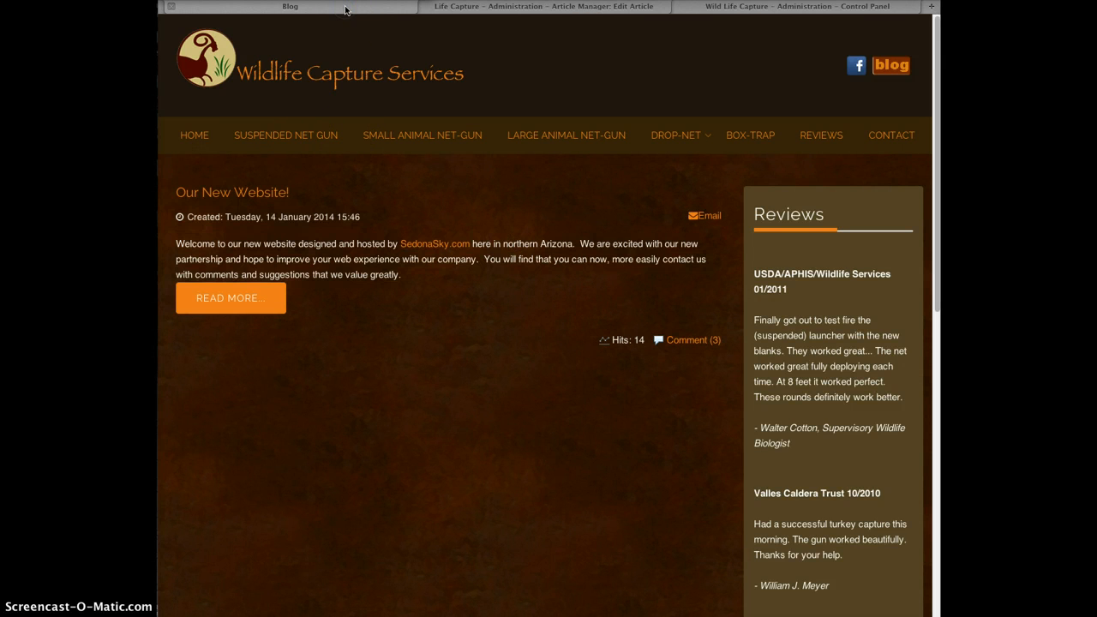
pyautogui.click(481, 7)
# Close the 'Our New Website!' editor and start a new article.
pyautogui.click(385, 83)
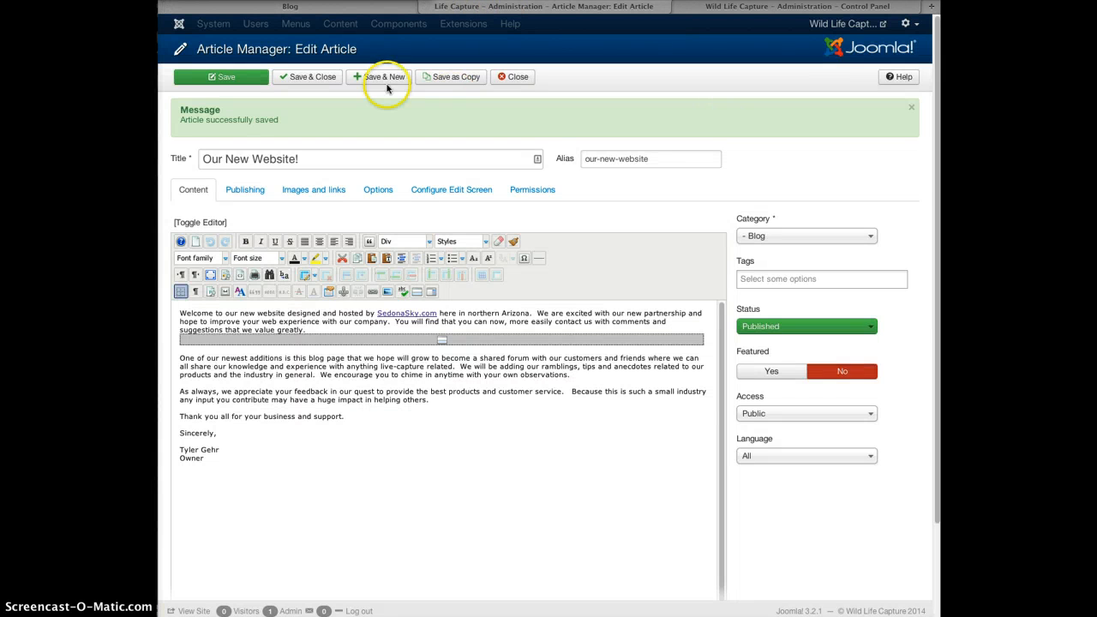
pyautogui.click(518, 77)
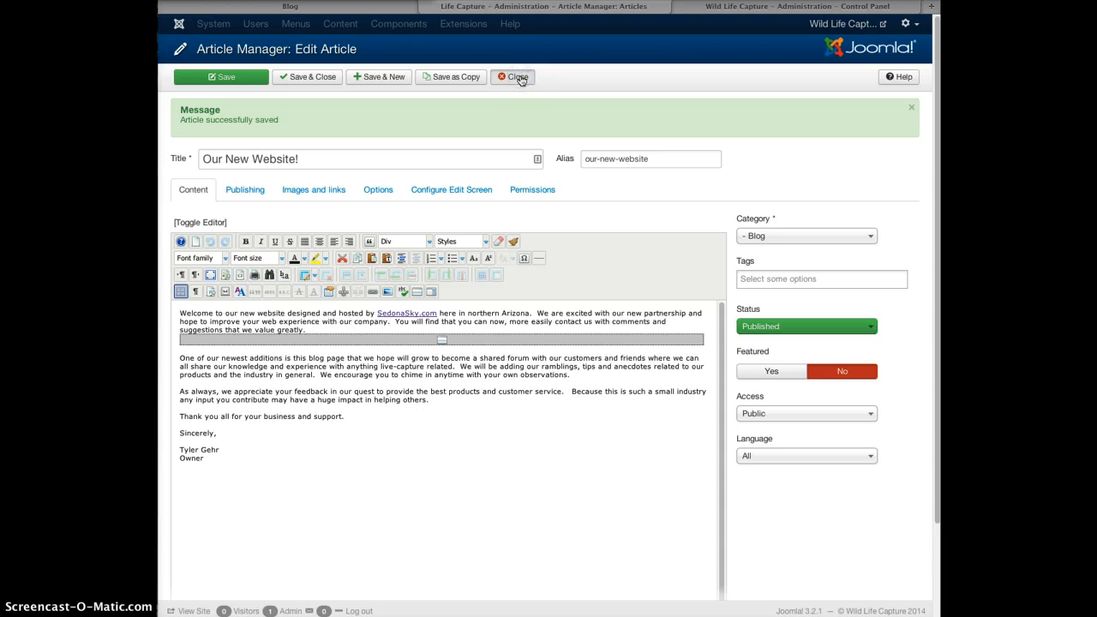
pyautogui.click(370, 24)
pyautogui.moveTo(377, 47)
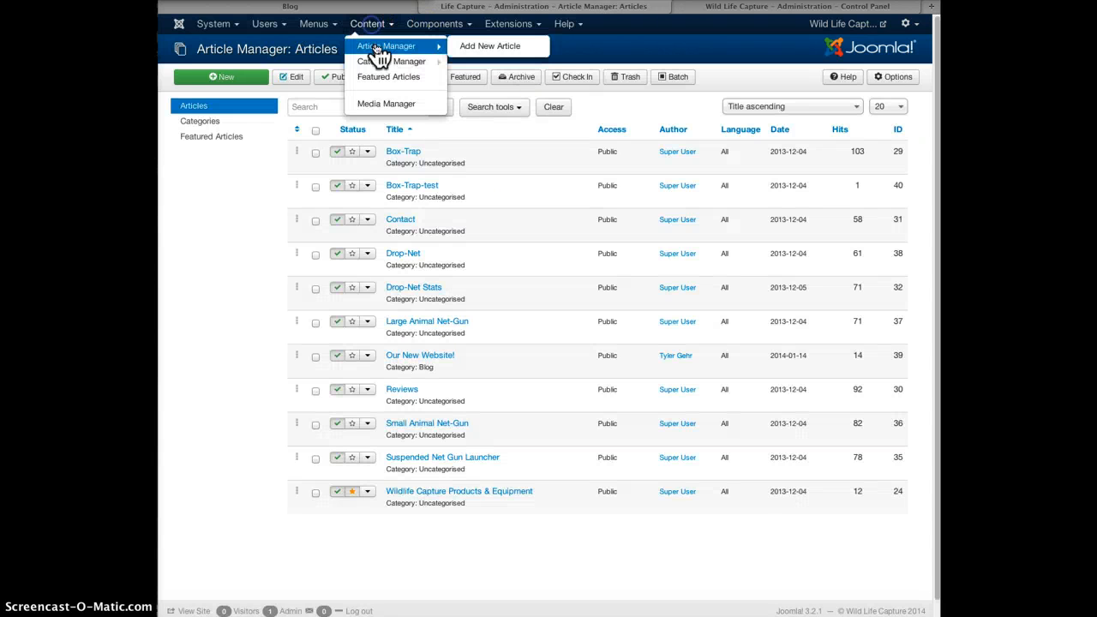
pyautogui.click(467, 51)
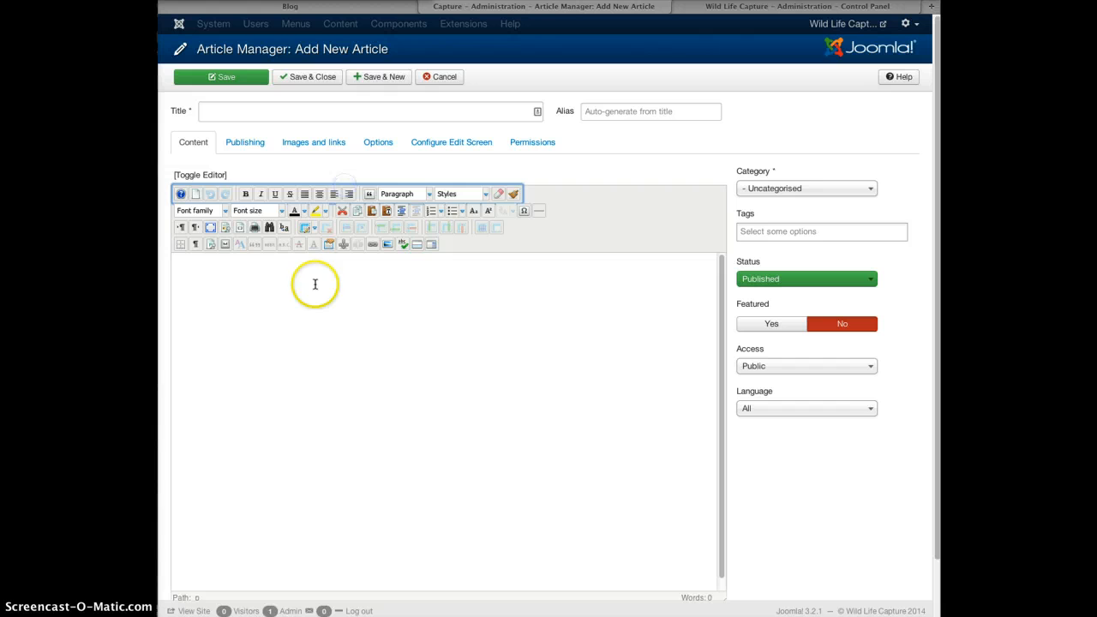
# Enter body text 'derererer', title 'terse', and add a Read More break after the text.
pyautogui.click(306, 302)
pyautogui.write('derererer')
pyautogui.click(268, 118)
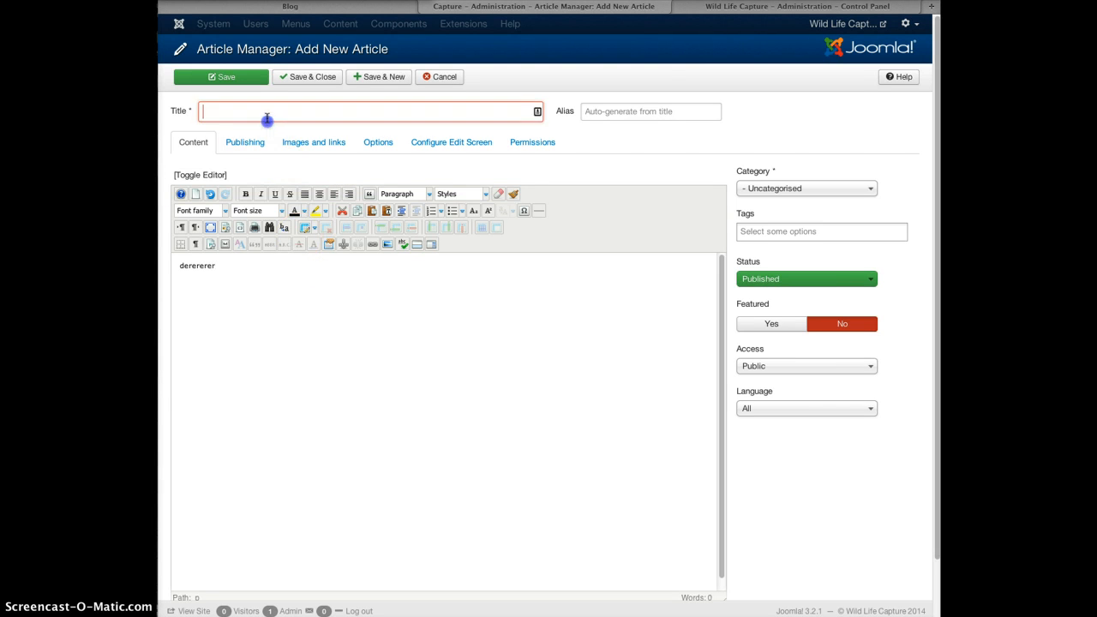
pyautogui.write('terse')
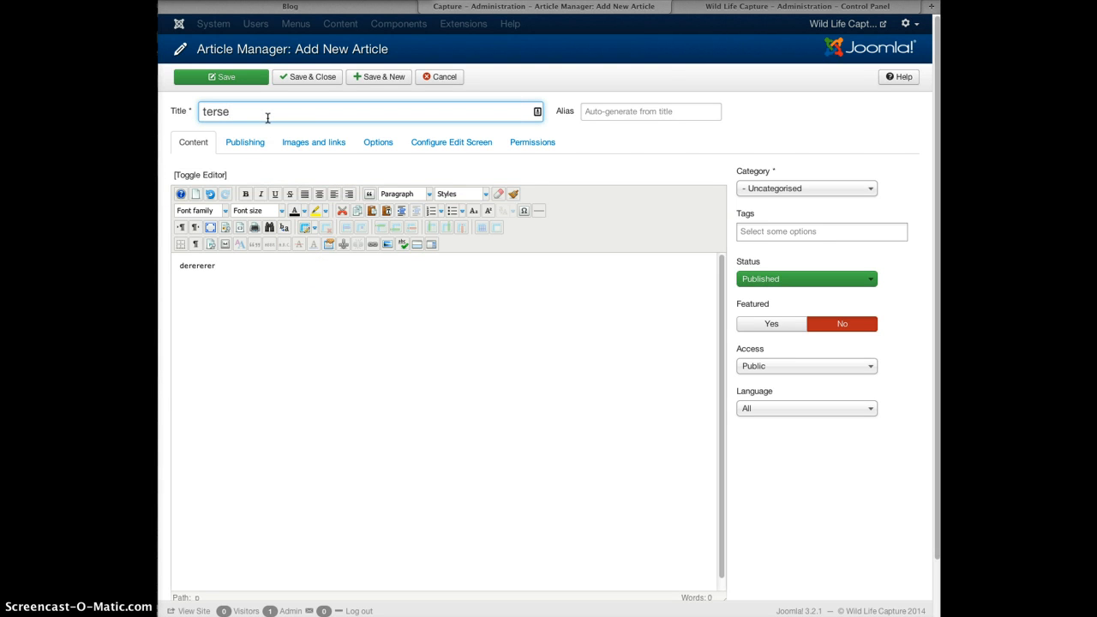
pyautogui.click(263, 273)
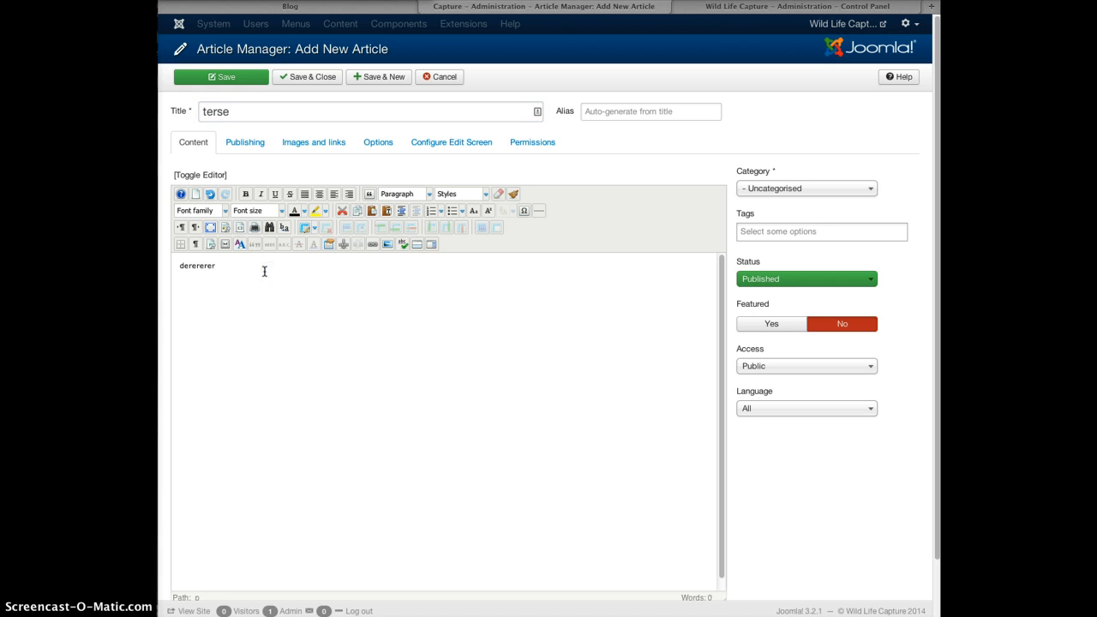
pyautogui.press('Return')
pyautogui.click(417, 245)
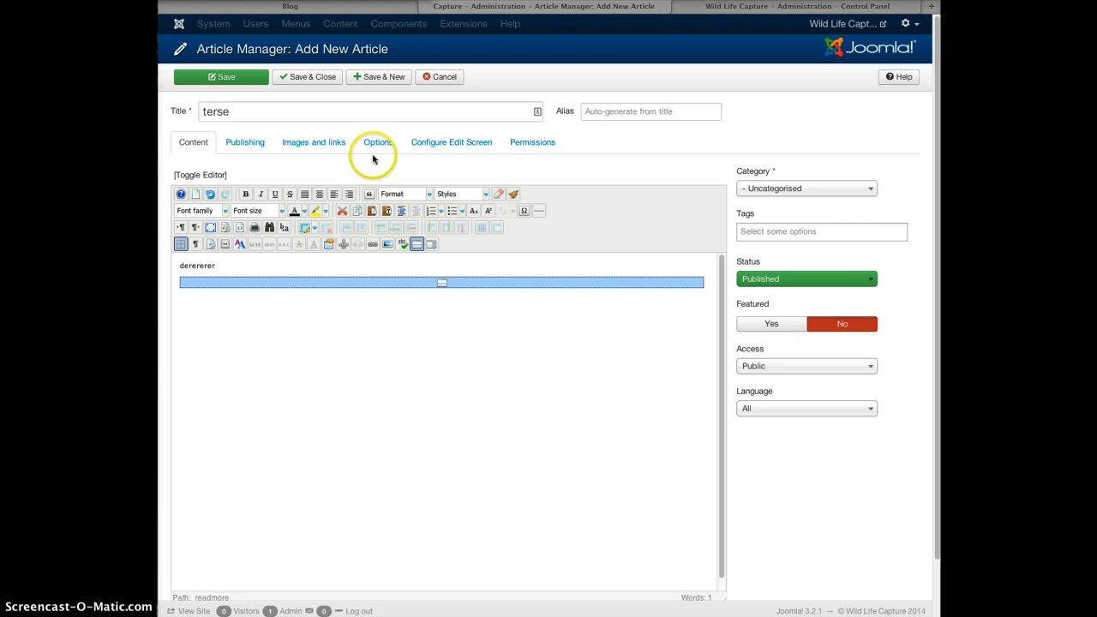
# Set the category to Blog, save and close the article, and view the site's blog.
pyautogui.click(765, 191)
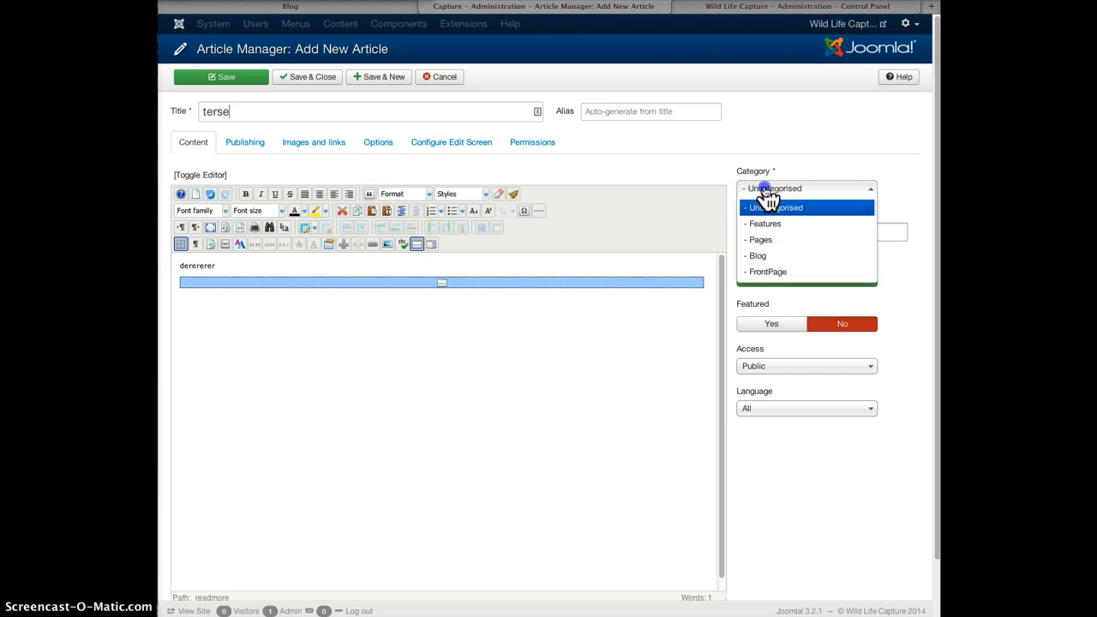
pyautogui.click(780, 256)
pyautogui.click(304, 78)
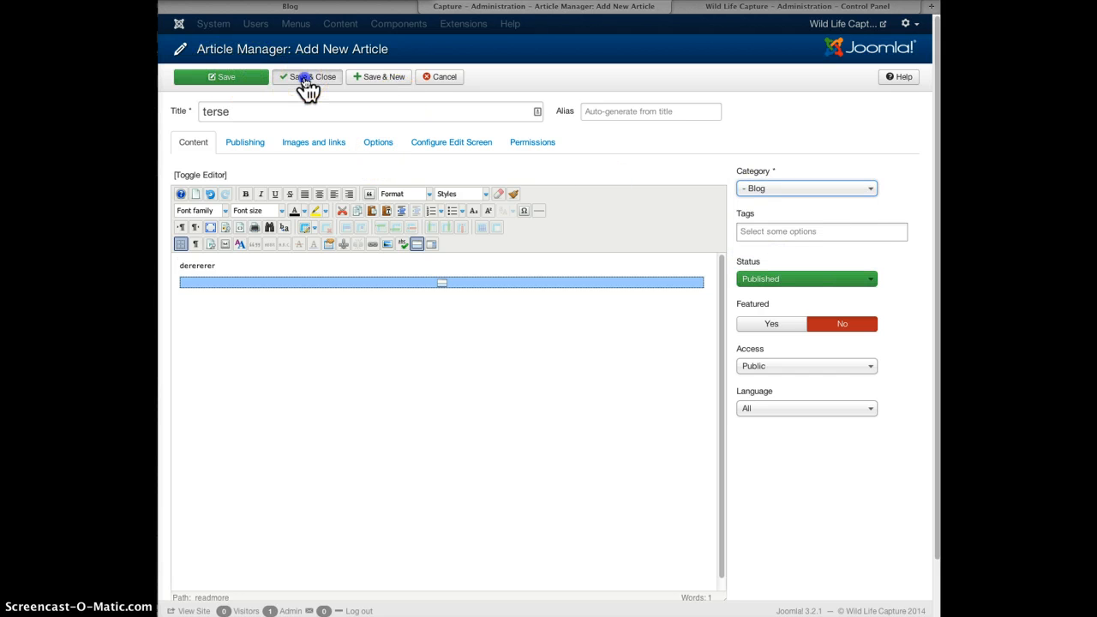
pyautogui.click(313, 12)
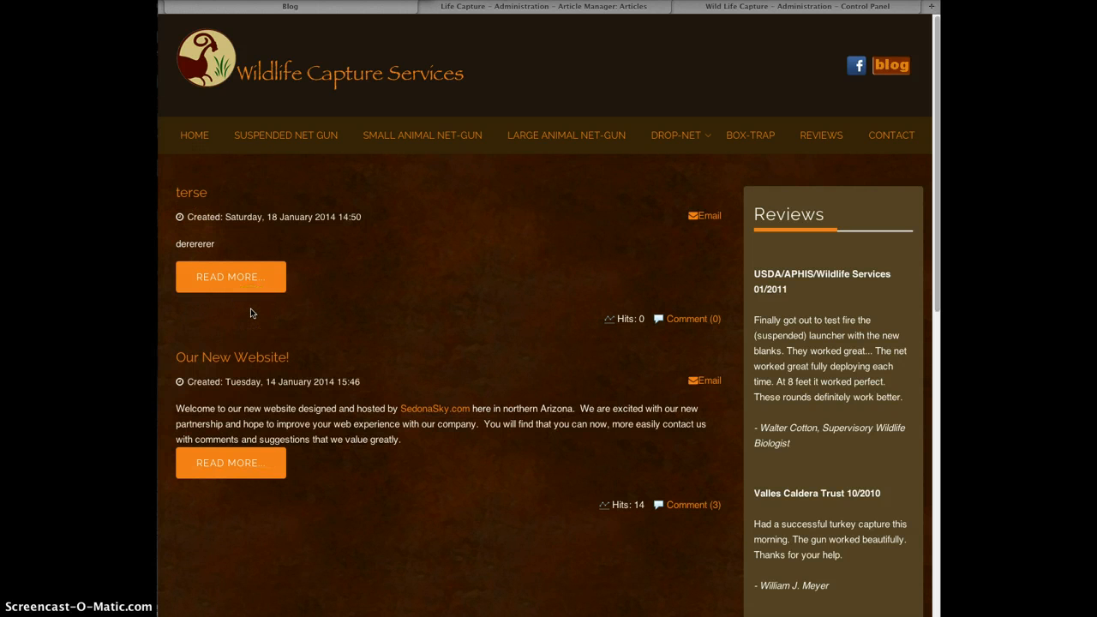
# Return to the Article Manager and scroll to the new 'terse' article.
pyautogui.click(532, 9)
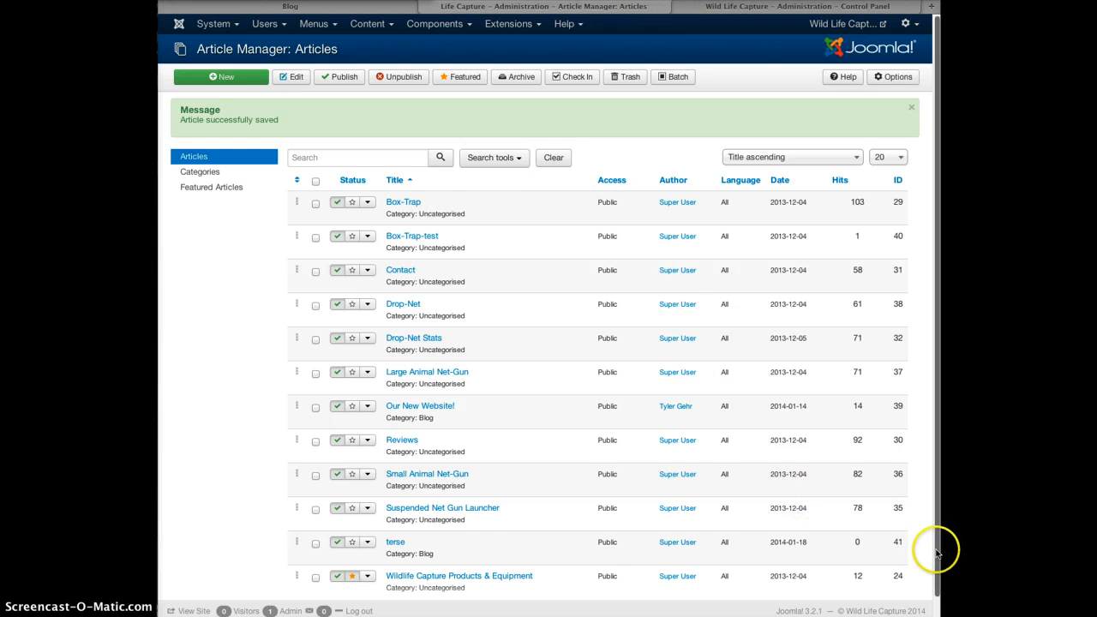
pyautogui.scroll(-1, 937, 553)
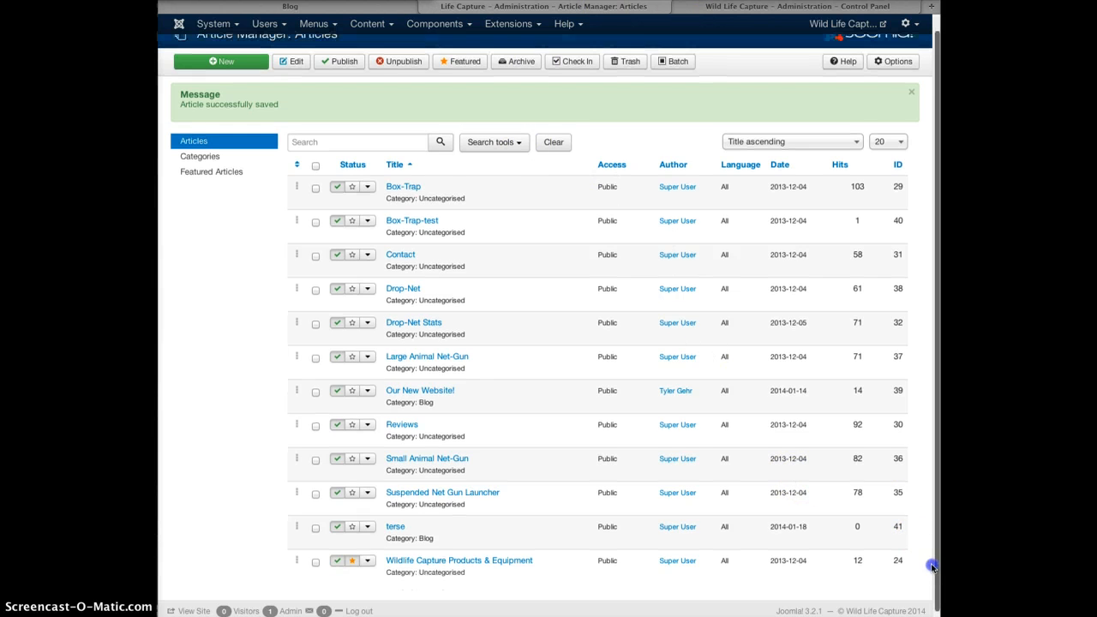
# Open the 'terse' article and open the image dialog at the start of its body.
pyautogui.click(396, 529)
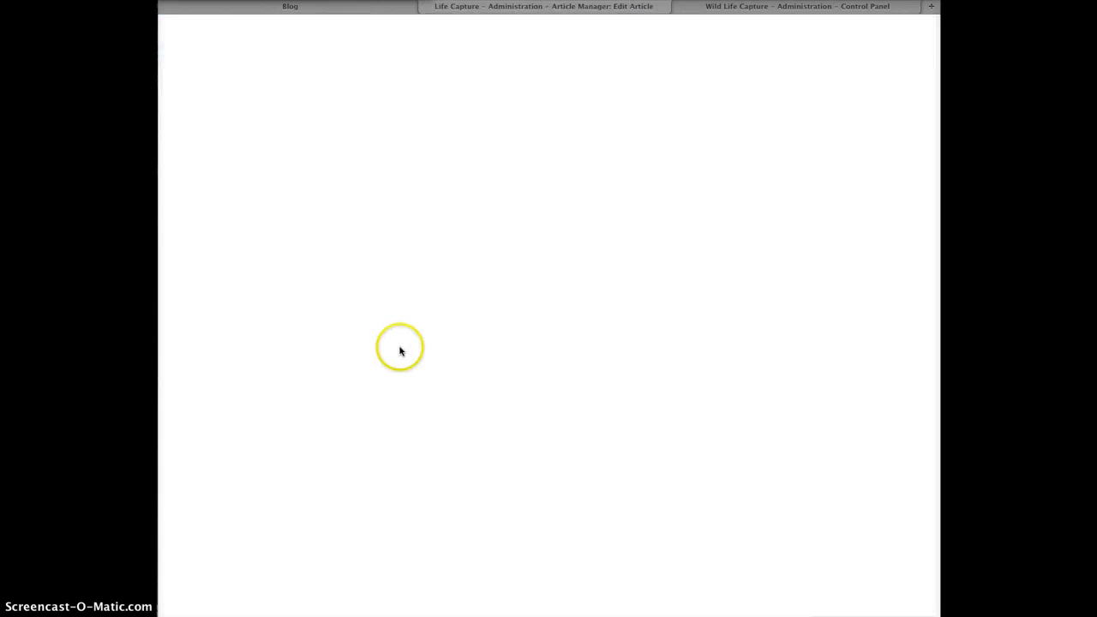
pyautogui.click(181, 266)
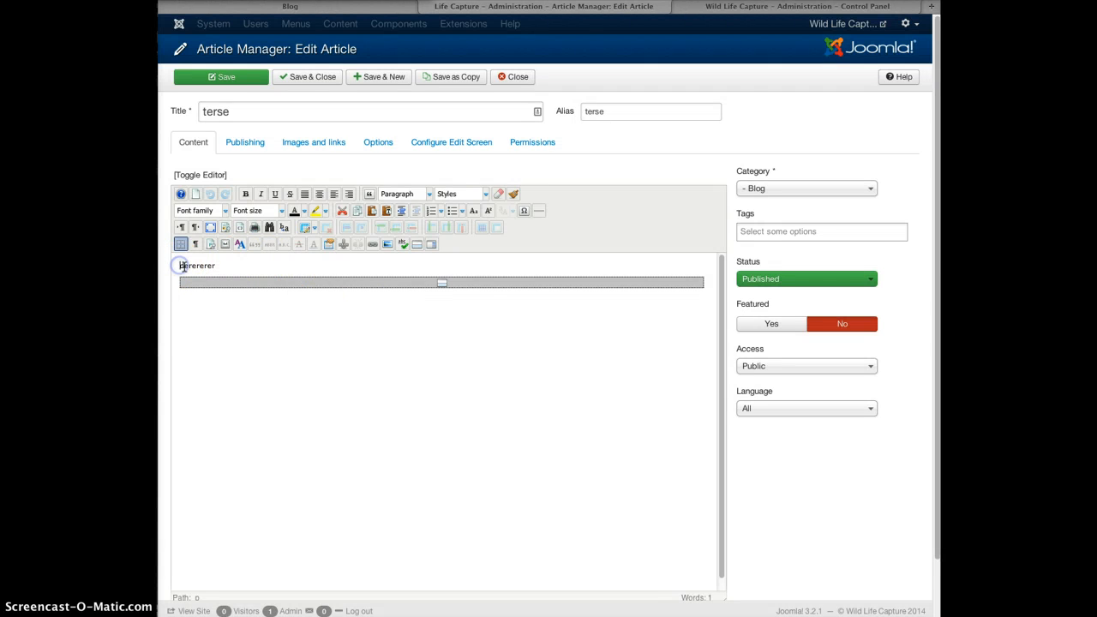
pyautogui.click(387, 245)
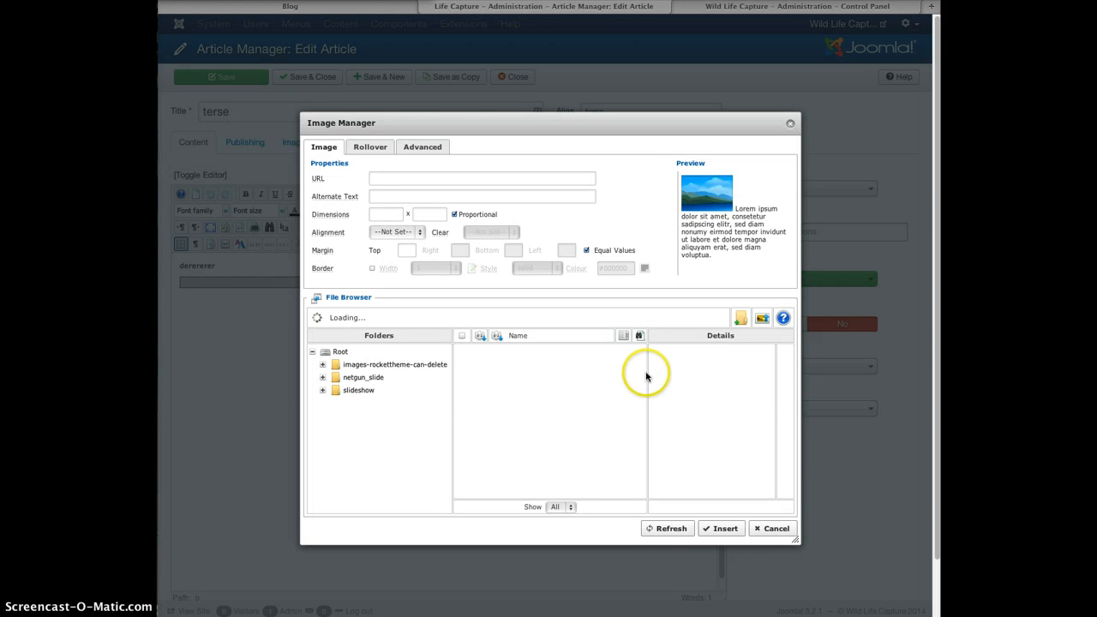
pyautogui.moveTo(643, 362); pyautogui.dragTo(637, 480)
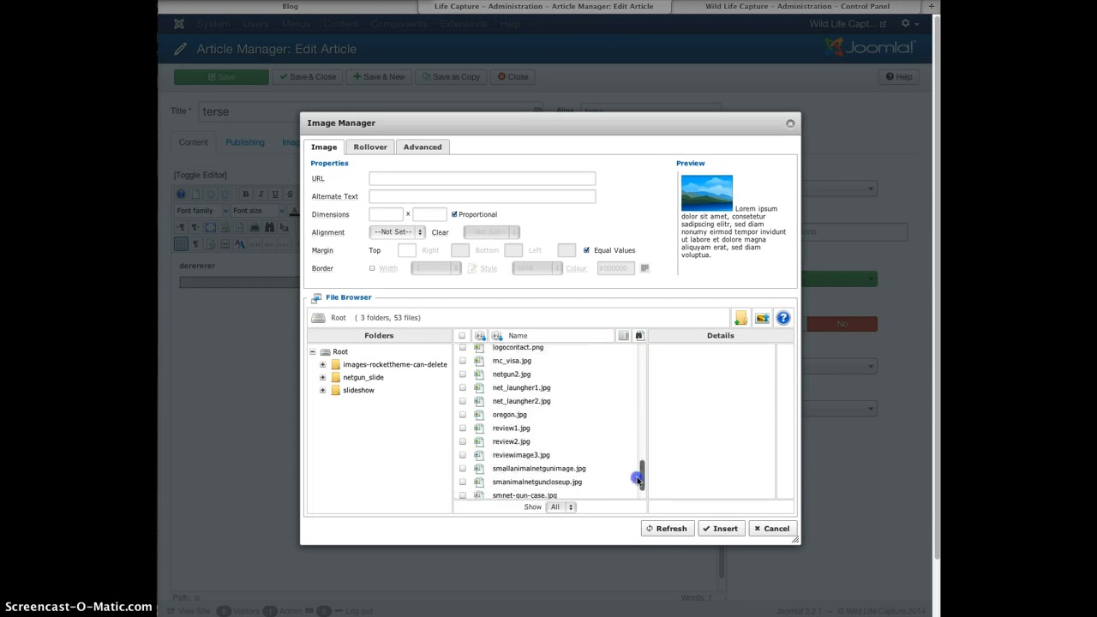
# Upload Screen_Shot_2014-01-18_at_2.51.11_PM.png and insert it at the start of the body.
pyautogui.click(765, 320)
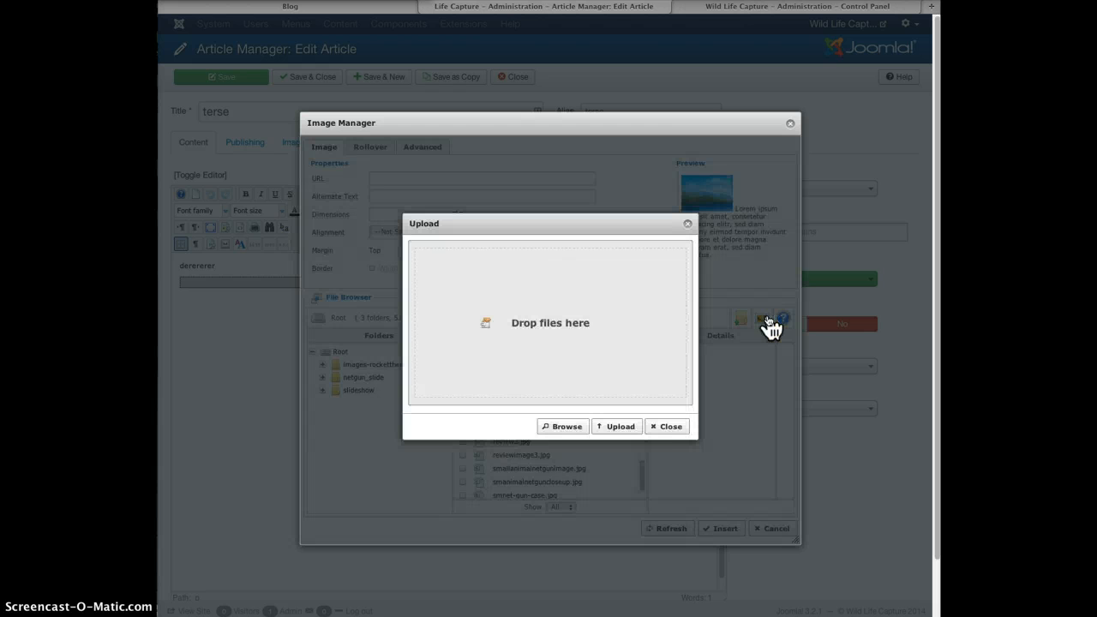
pyautogui.click(665, 427)
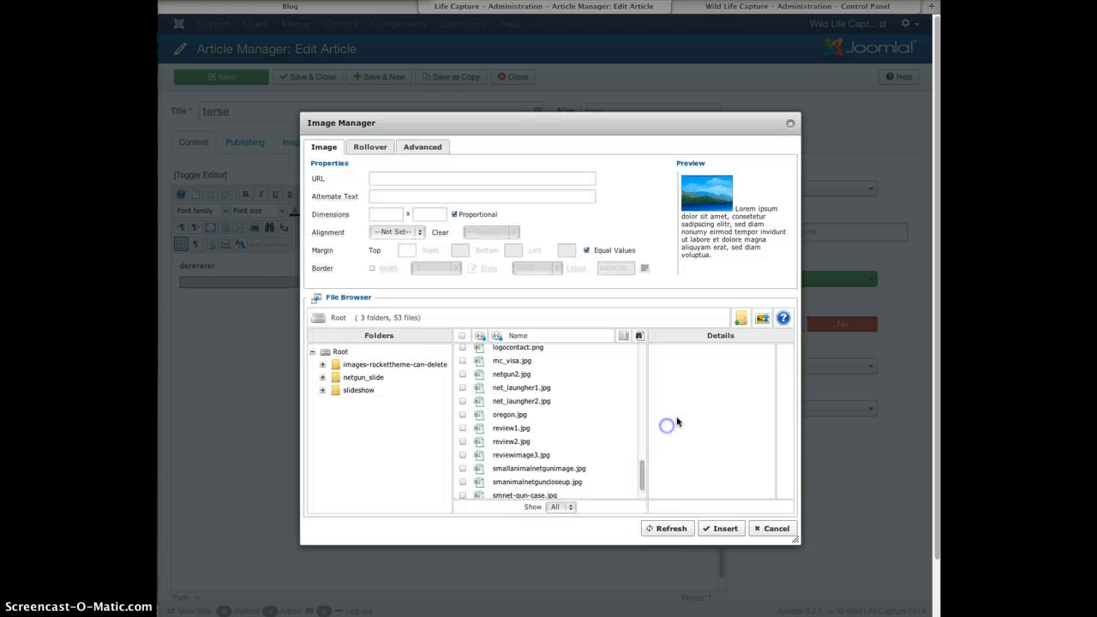
pyautogui.click(762, 321)
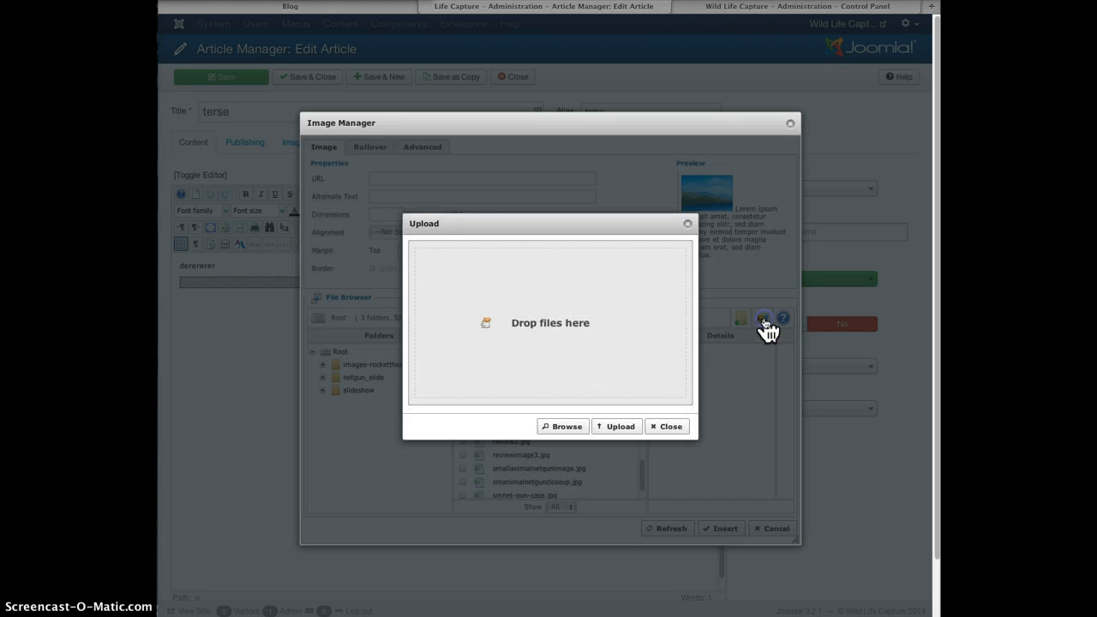
pyautogui.click(574, 312)
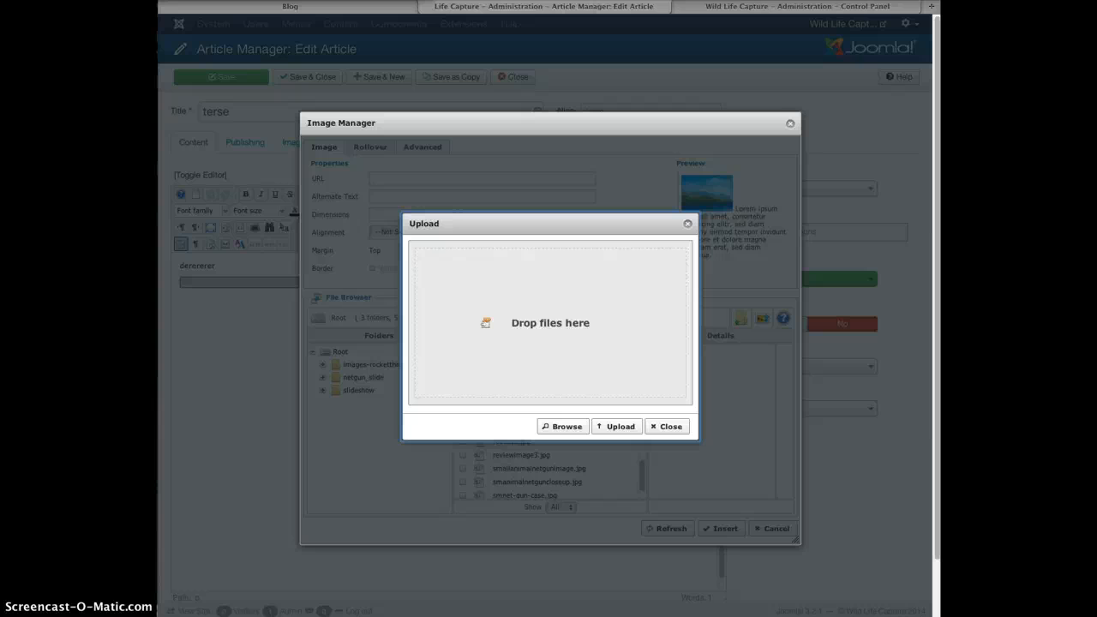
pyautogui.moveTo(753, 308); pyautogui.dragTo(557, 339)
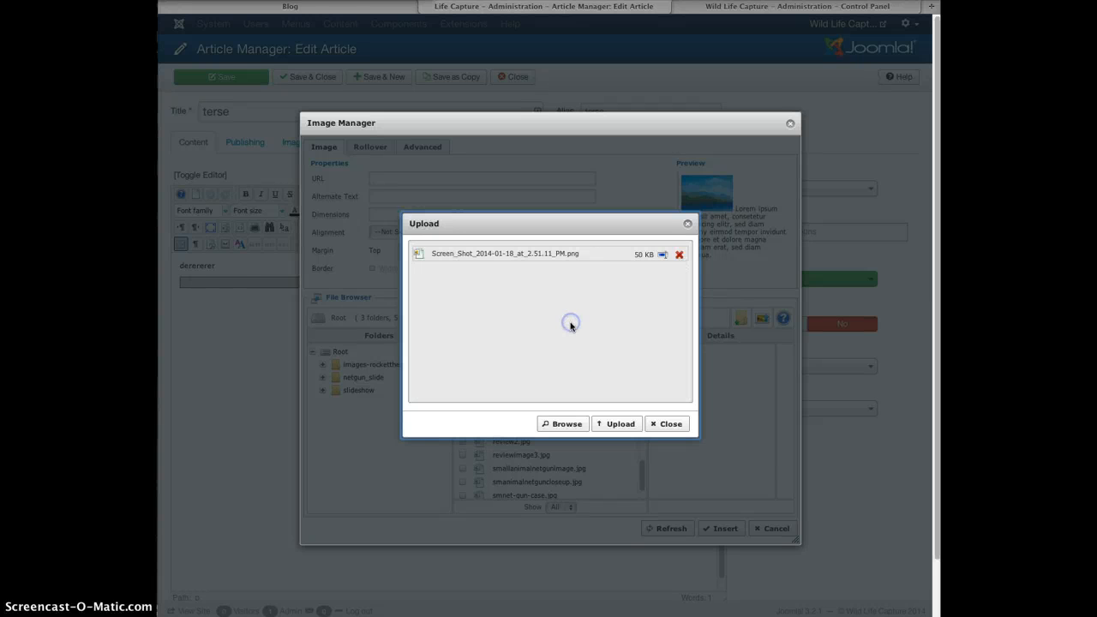
pyautogui.click(620, 426)
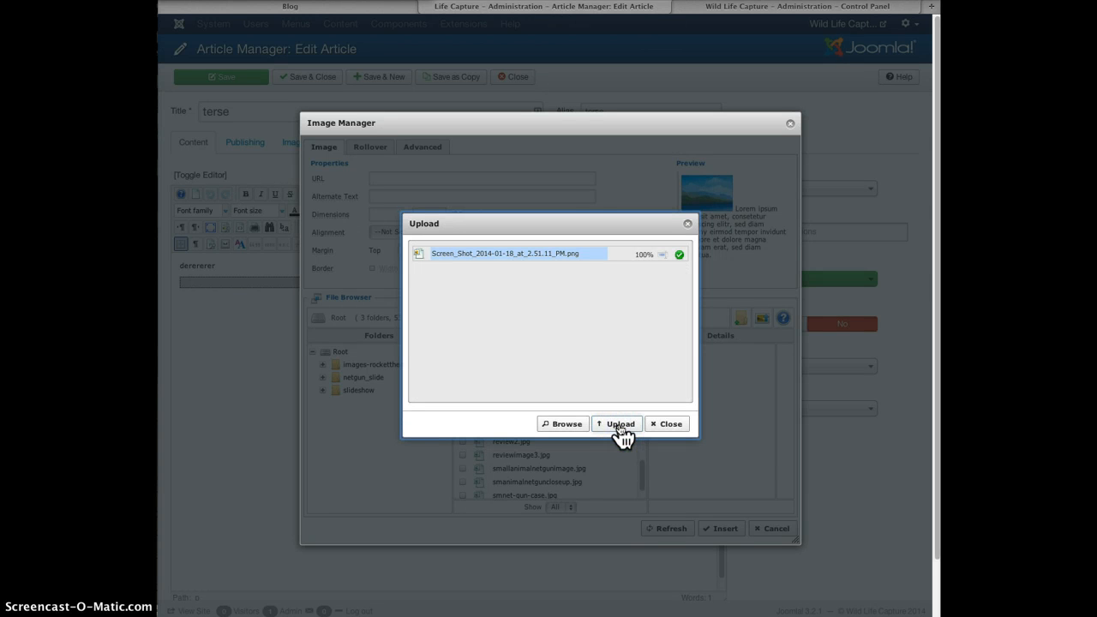
pyautogui.click(516, 426)
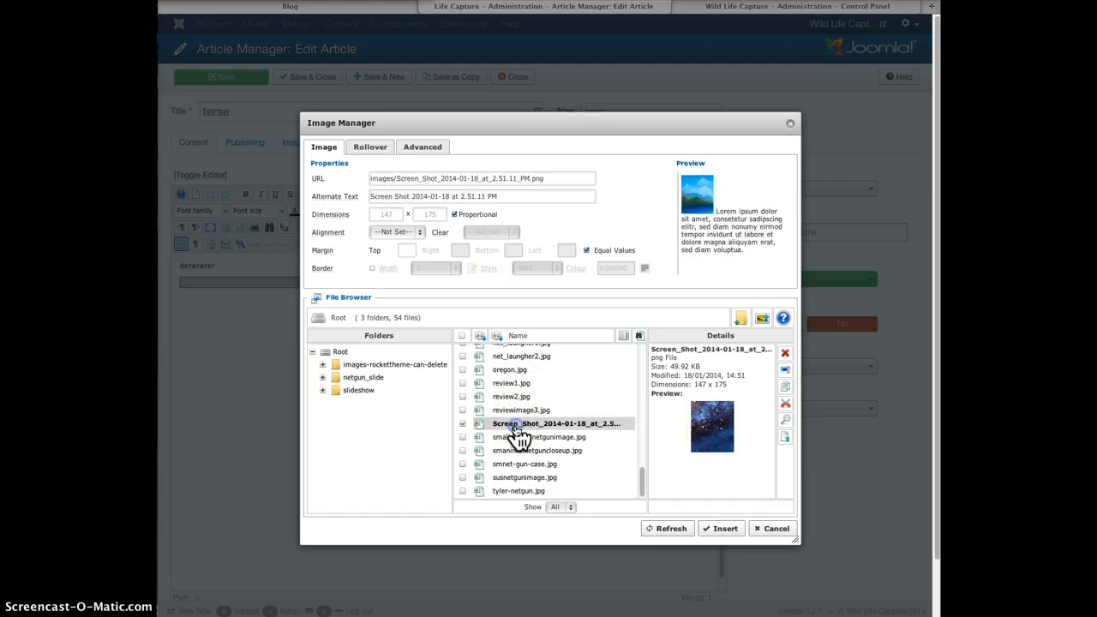
pyautogui.click(724, 529)
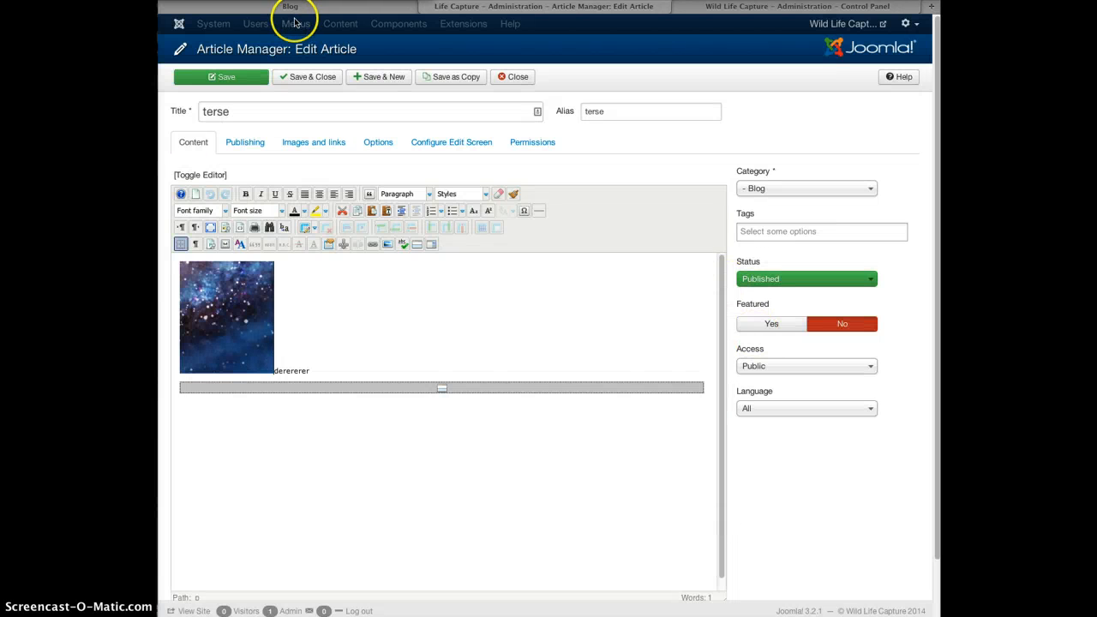
# Save the 'terse' article and reload the blog to see its screenshot image.
pyautogui.click(247, 78)
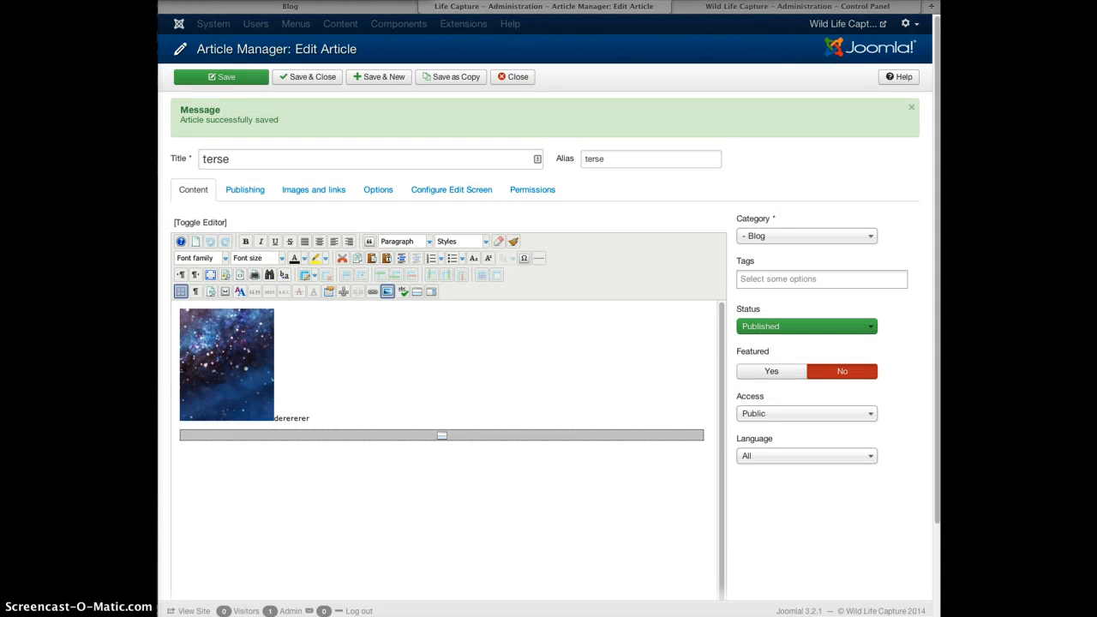
pyautogui.click(368, 10)
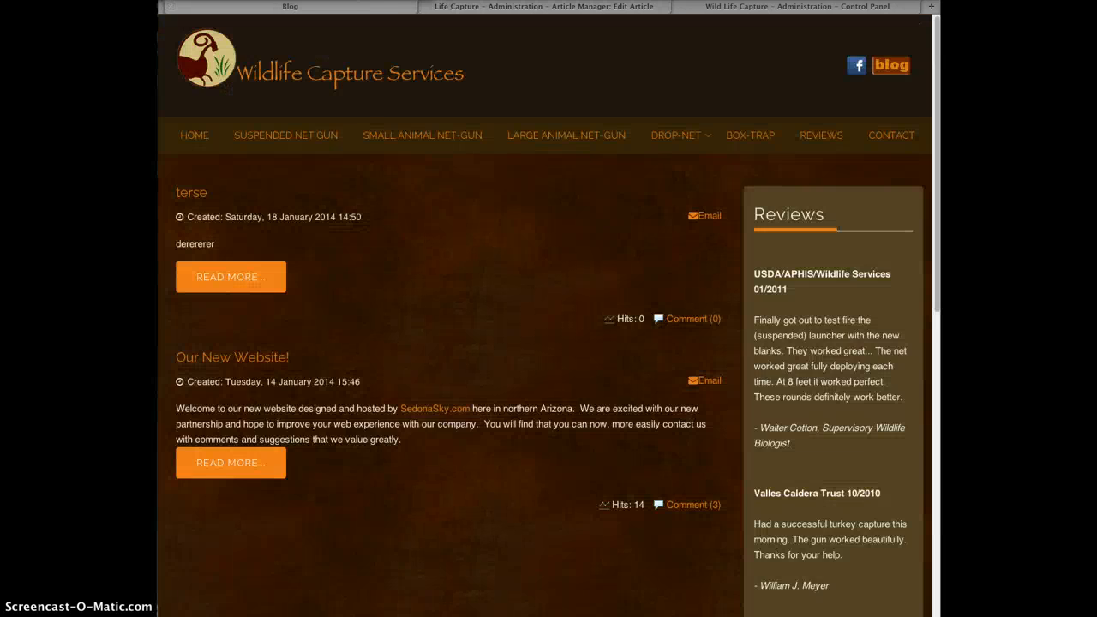
pyautogui.press('super+r')
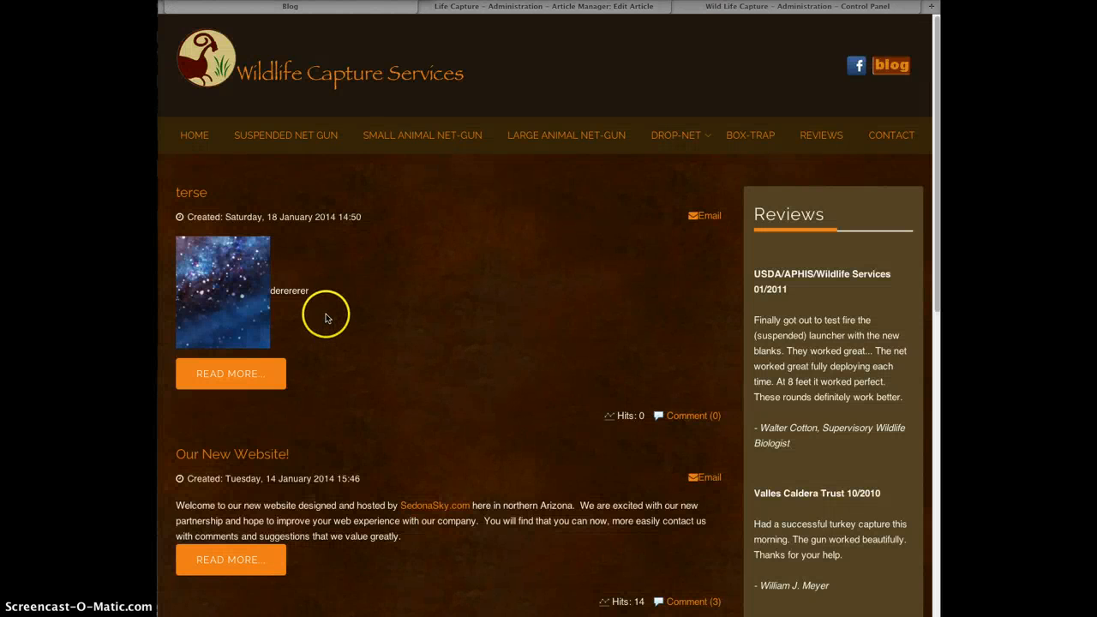
pyautogui.doubleClick(318, 293)
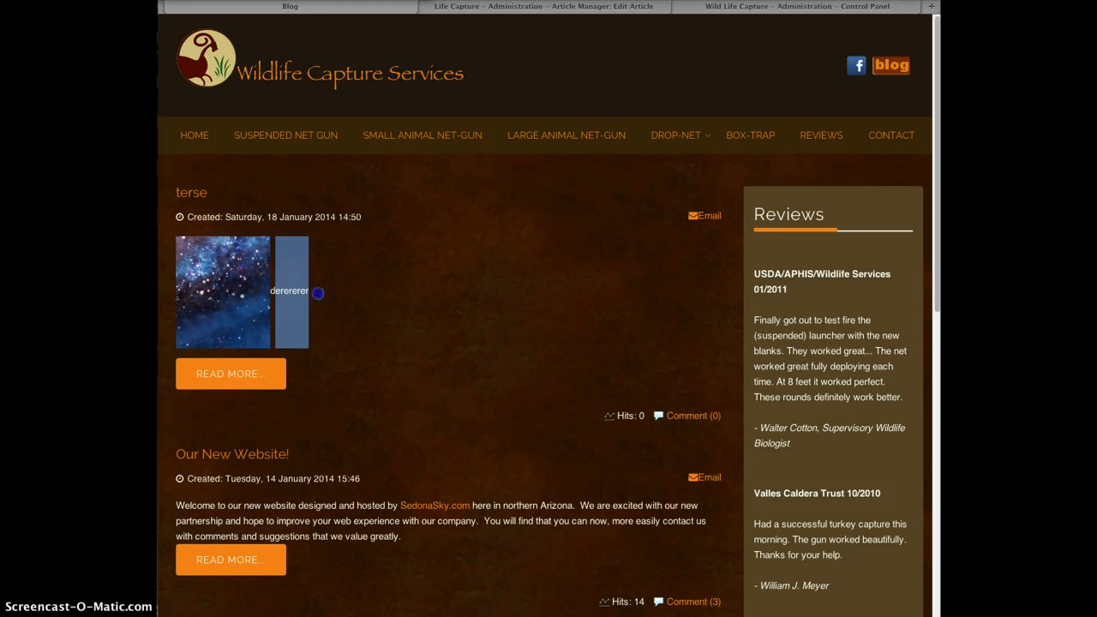
pyautogui.click(317, 293)
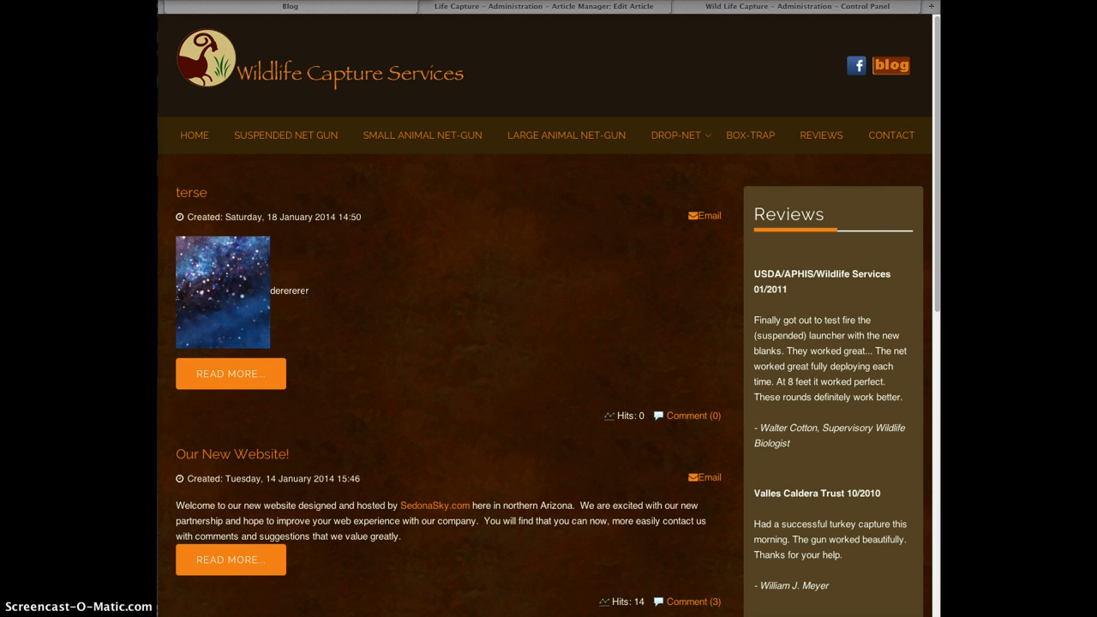